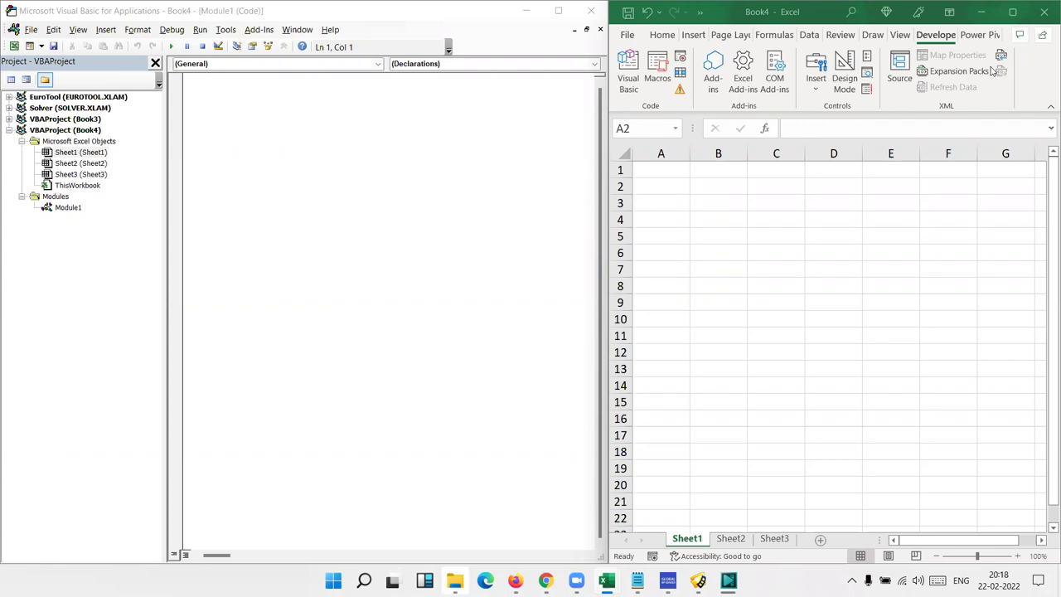
- Enter the headers Q1 and Q2 in cells A1 and B1
left_click(675, 178)
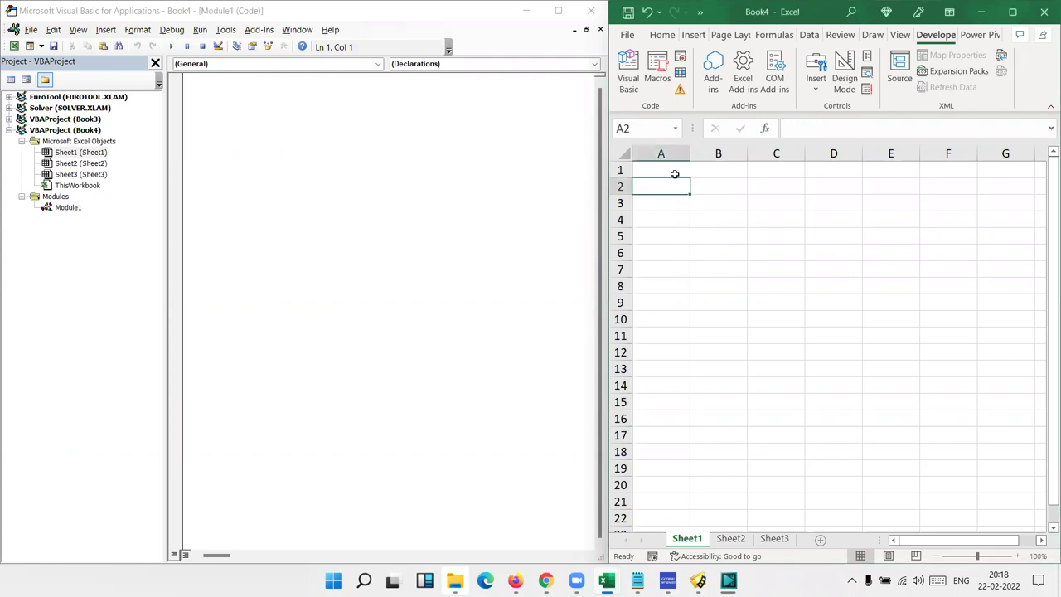
left_click(679, 176)
type("Q")
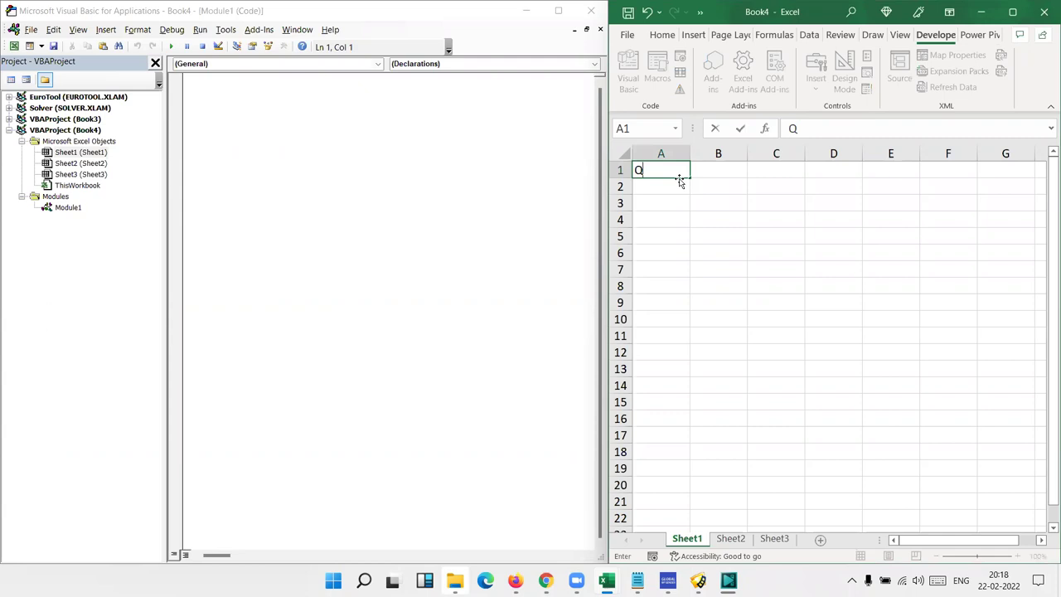
type("1")
key("Tab")
type("Q2")
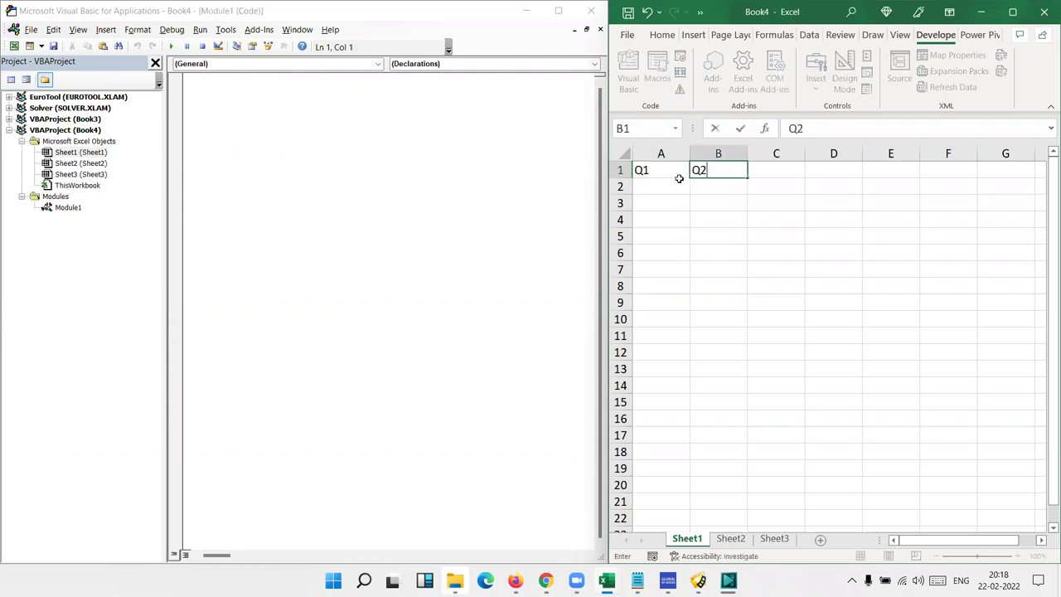
key("Return")
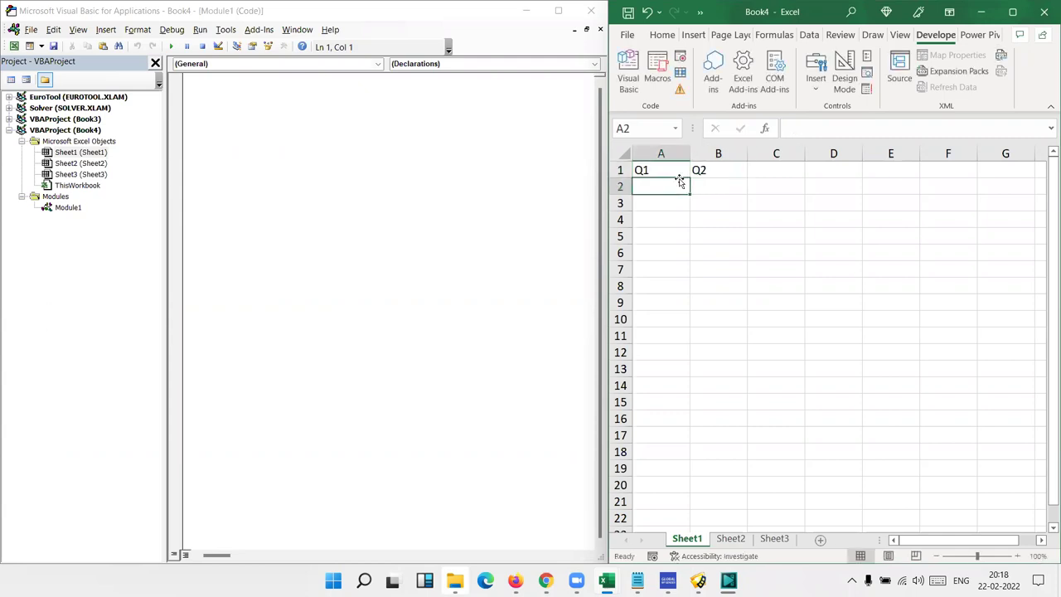
- Enter 50 in A2 and 60 in B2, and add the header Gr in C1
type("50")
key("Tab")
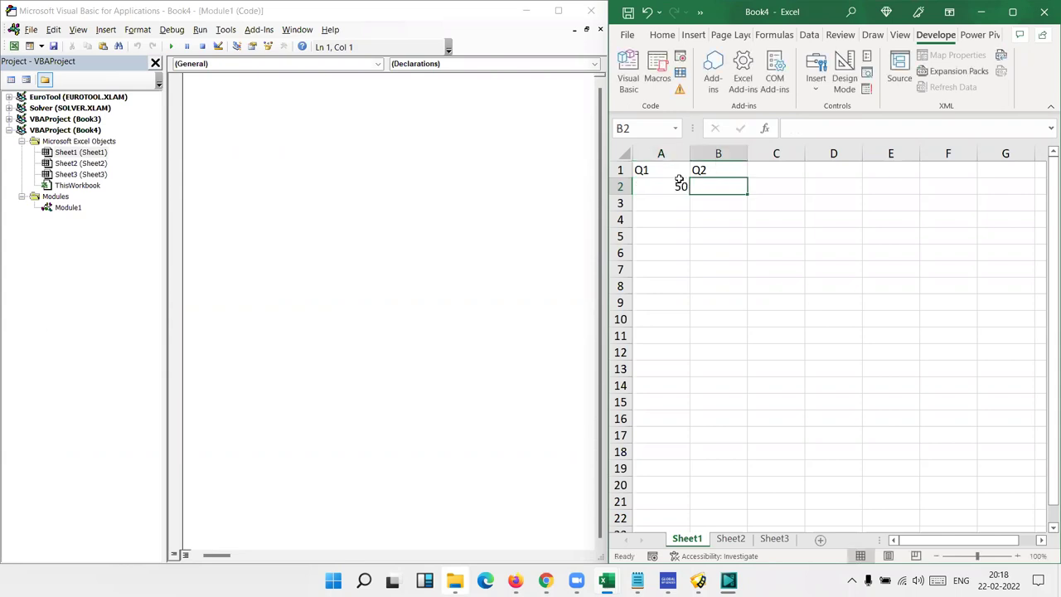
key("Tab")
type("60")
key("Up")
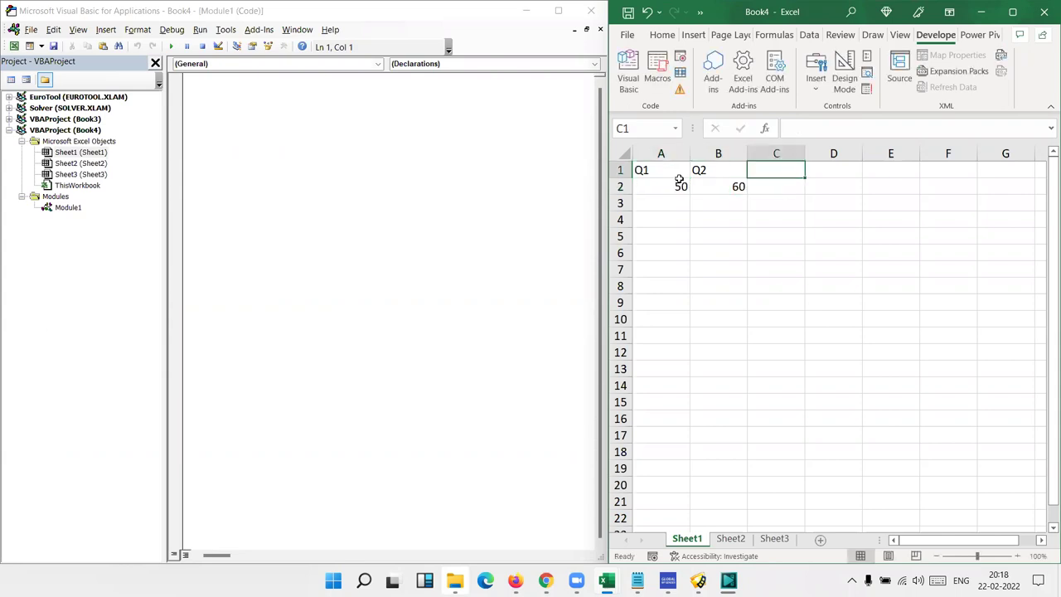
type("Gr")
key("Return")
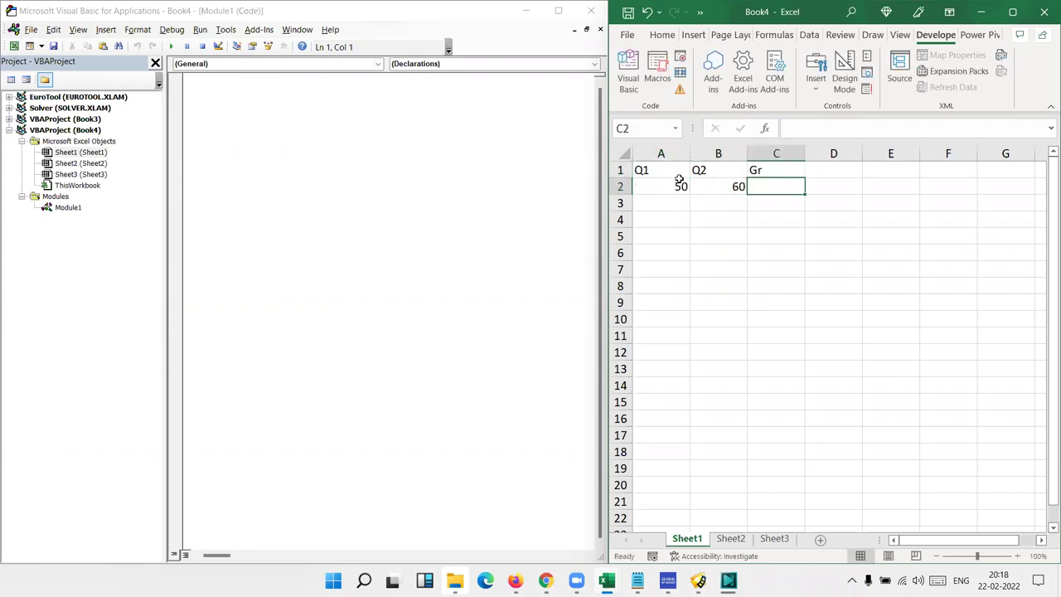
- Start a new Sub grt macro in Module1 with blank body lines
left_click(320, 124)
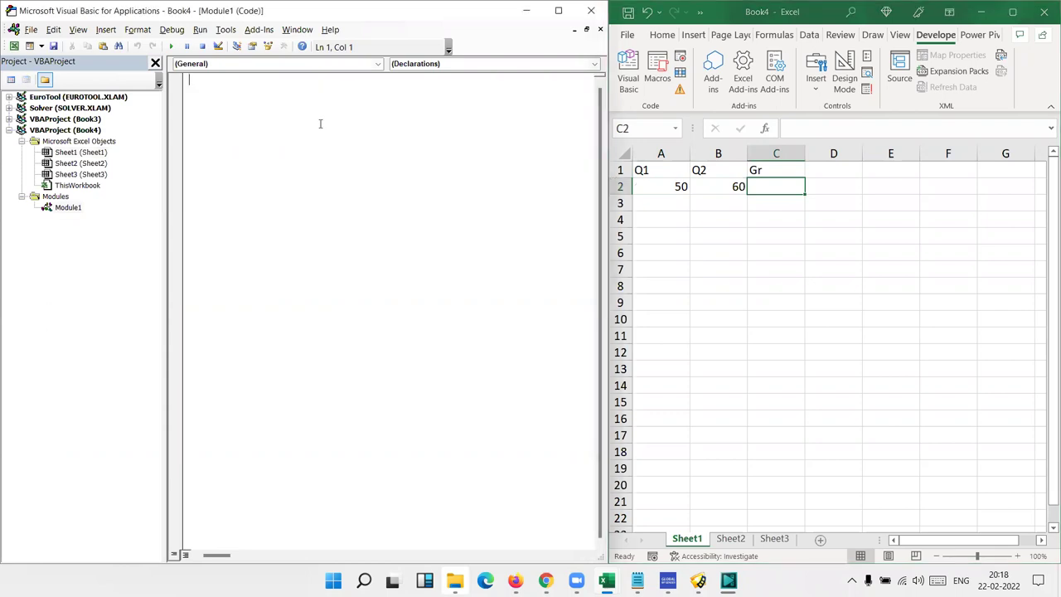
type("sub ")
type("grt")
key("Return")
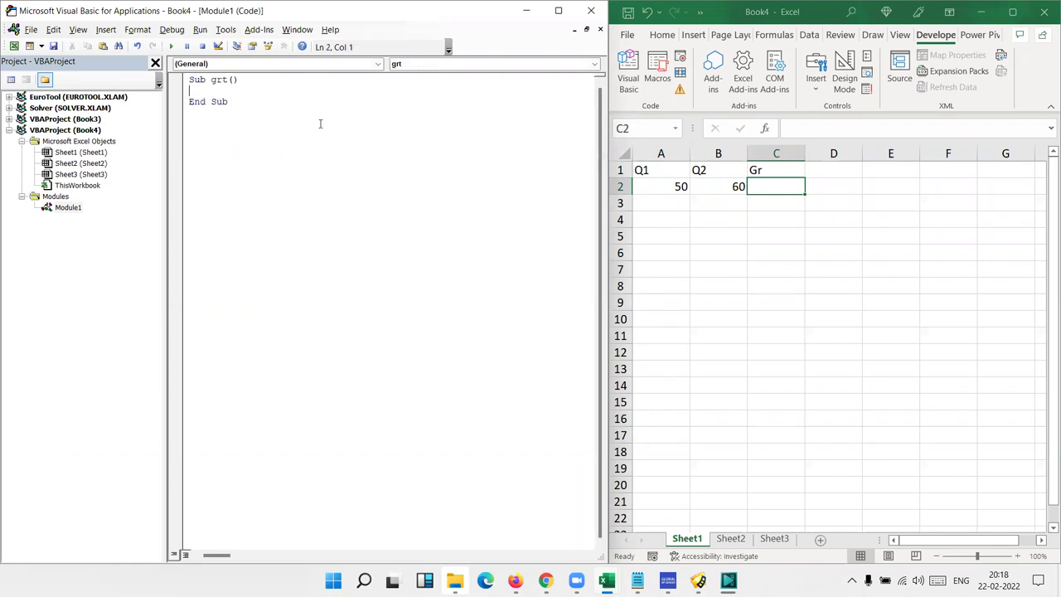
key("Return")
key("Return")
key("Return")
key("Up")
key("Up")
- Declare q1 and q2 As Long inside grt after checking the value in A2
left_click(718, 188)
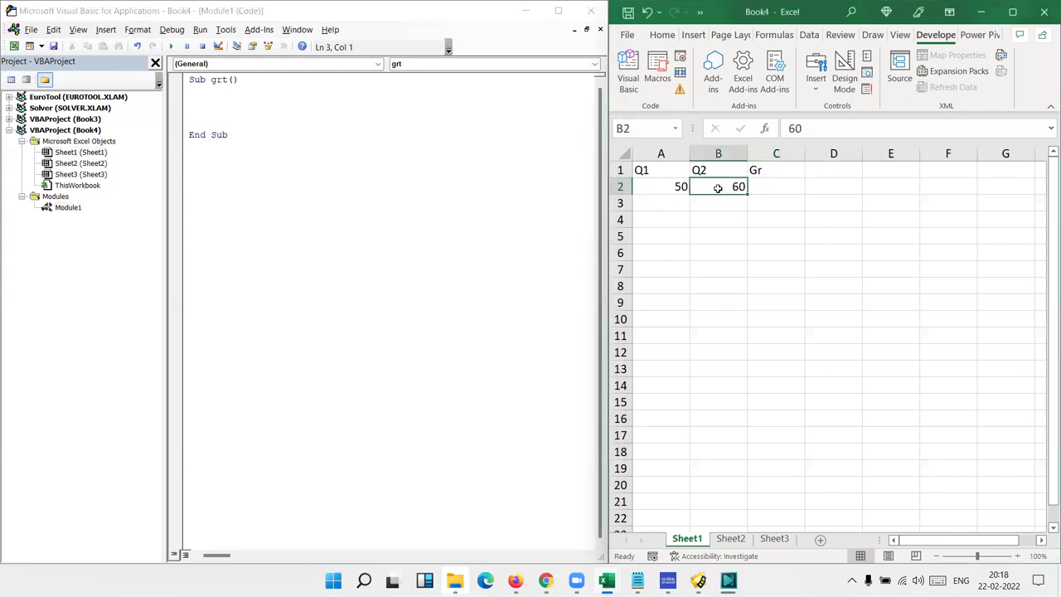
left_click(664, 186)
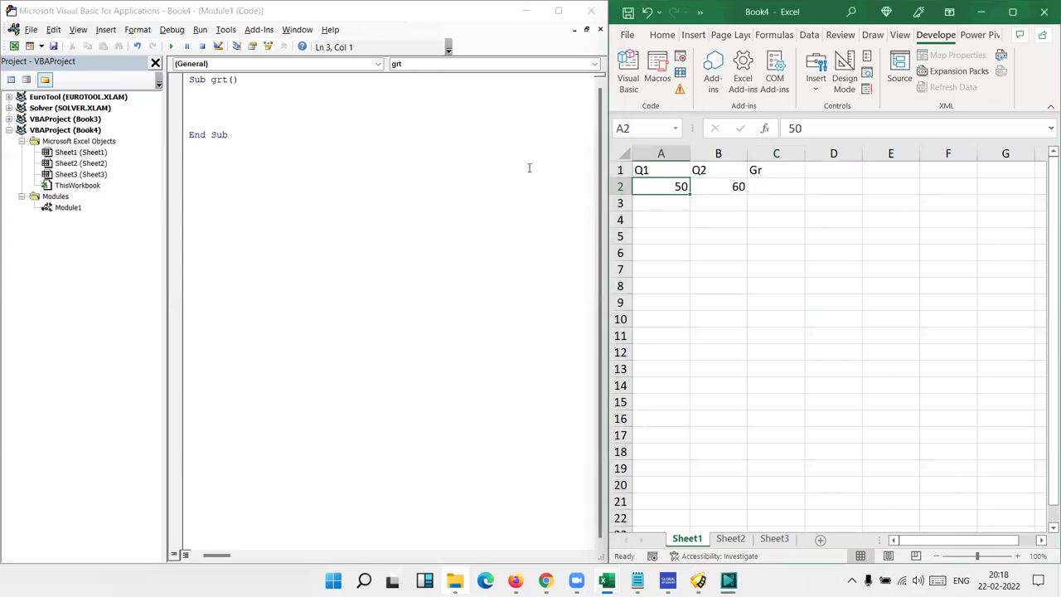
left_click(257, 97)
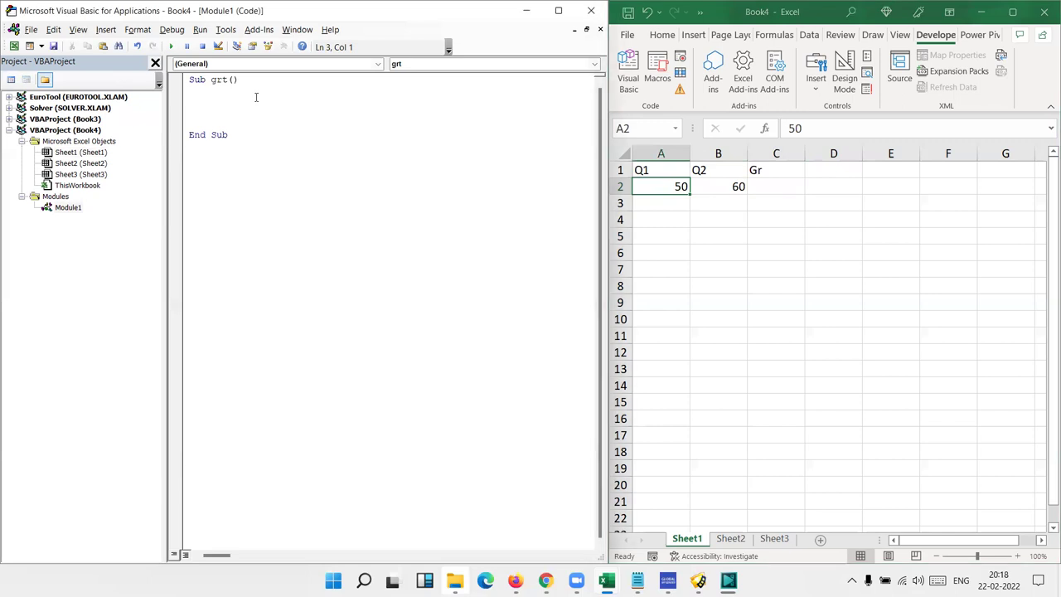
type("dim ")
type("q1")
type(",q2as")
key("BackSpace")
key("BackSpace")
type("as l")
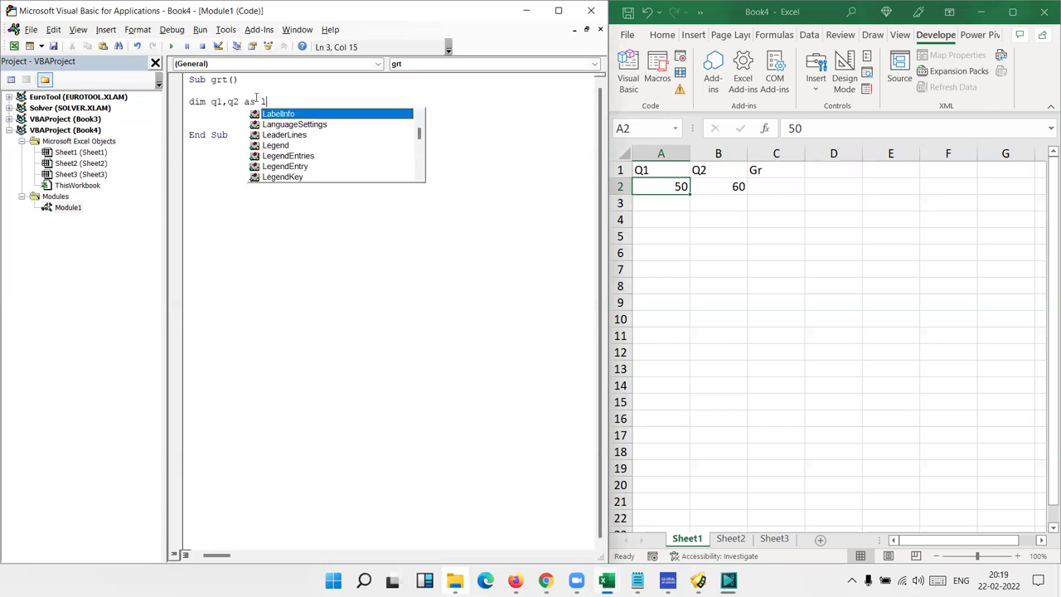
type("ong")
key("Tab")
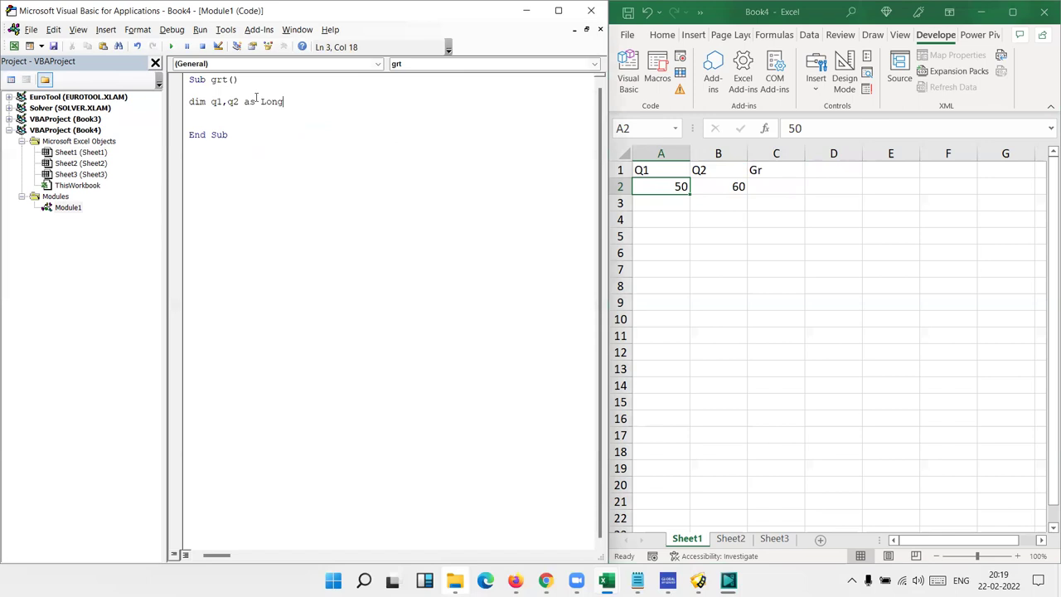
key("Return")
key("Return")
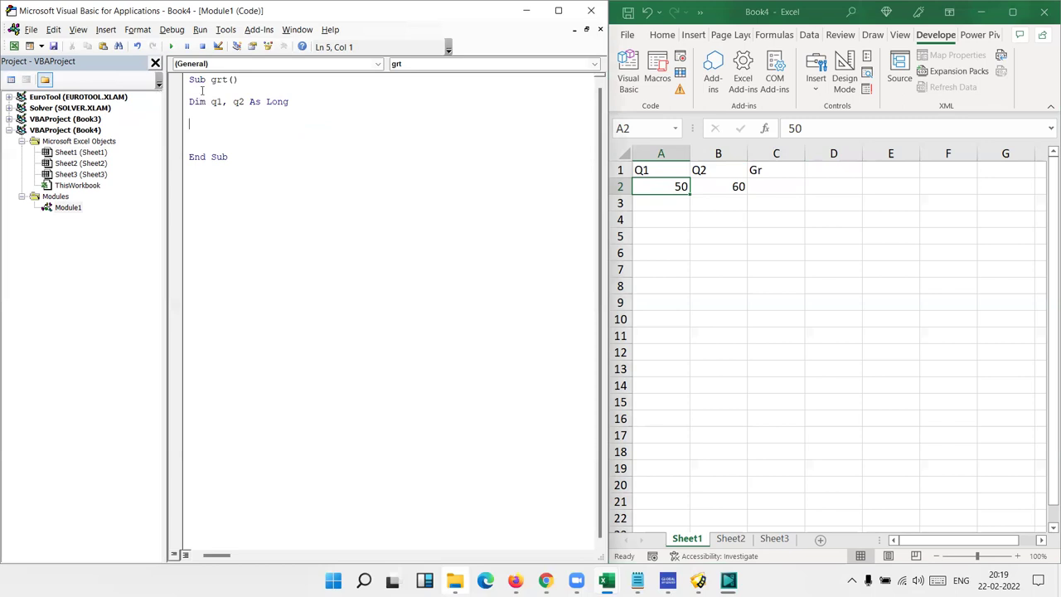
left_click(757, 199)
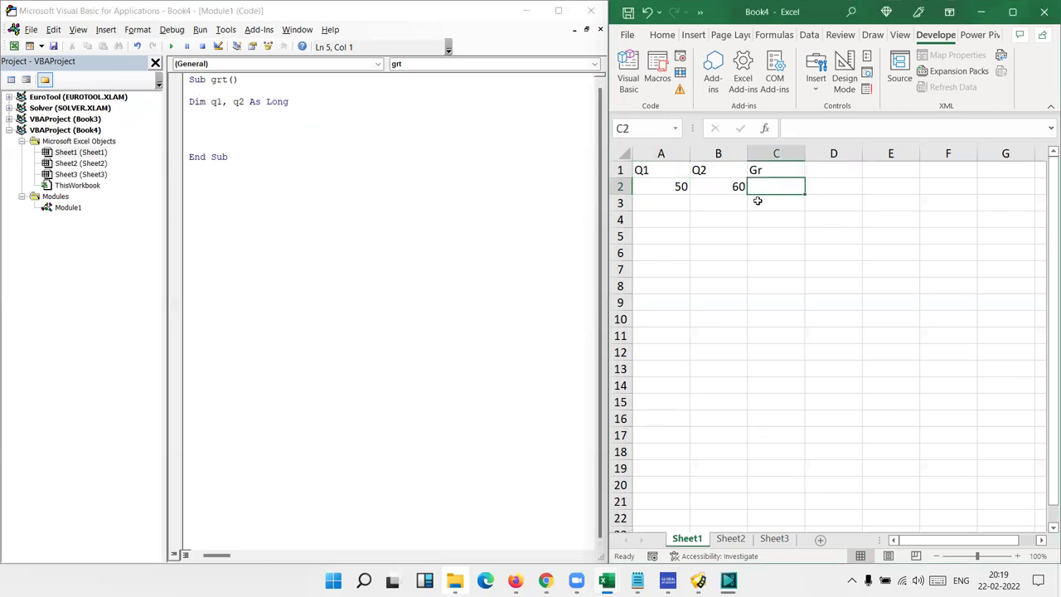
left_click(233, 118)
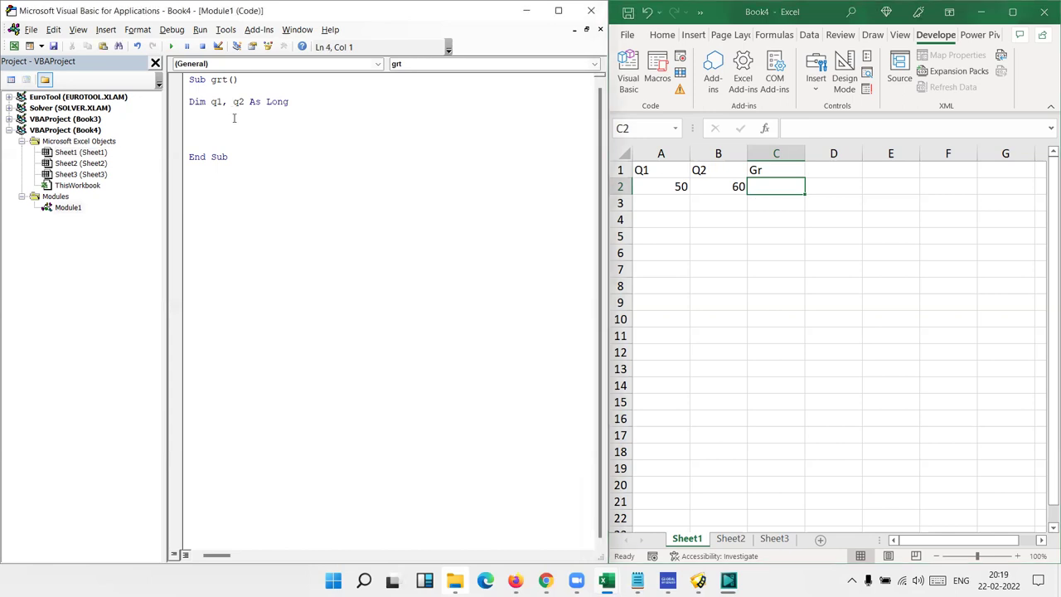
double_click(284, 103)
left_click(248, 123)
key("Up")
left_click(788, 184)
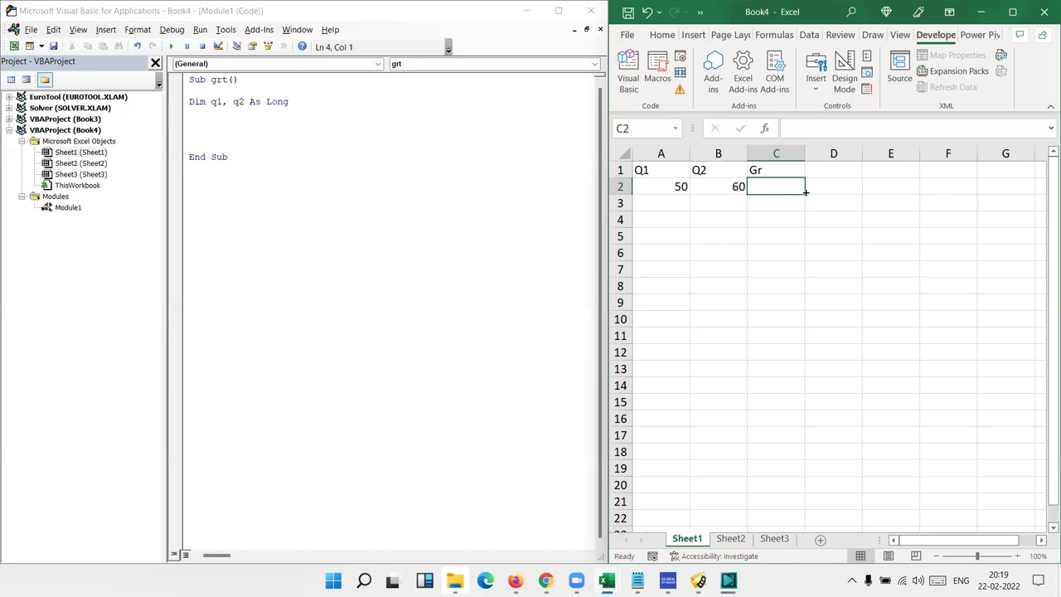
type("10")
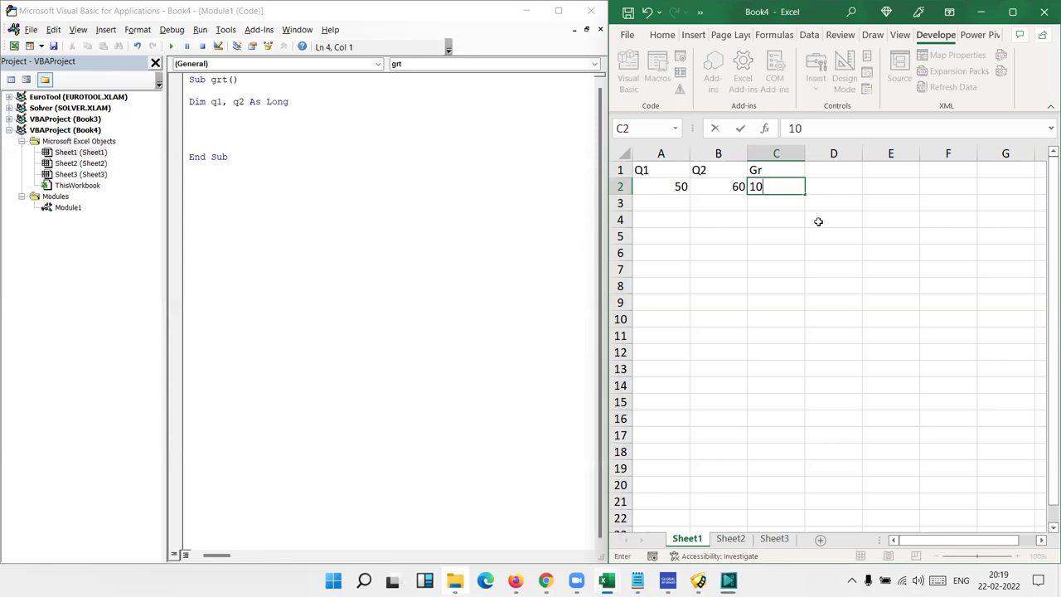
key("Return")
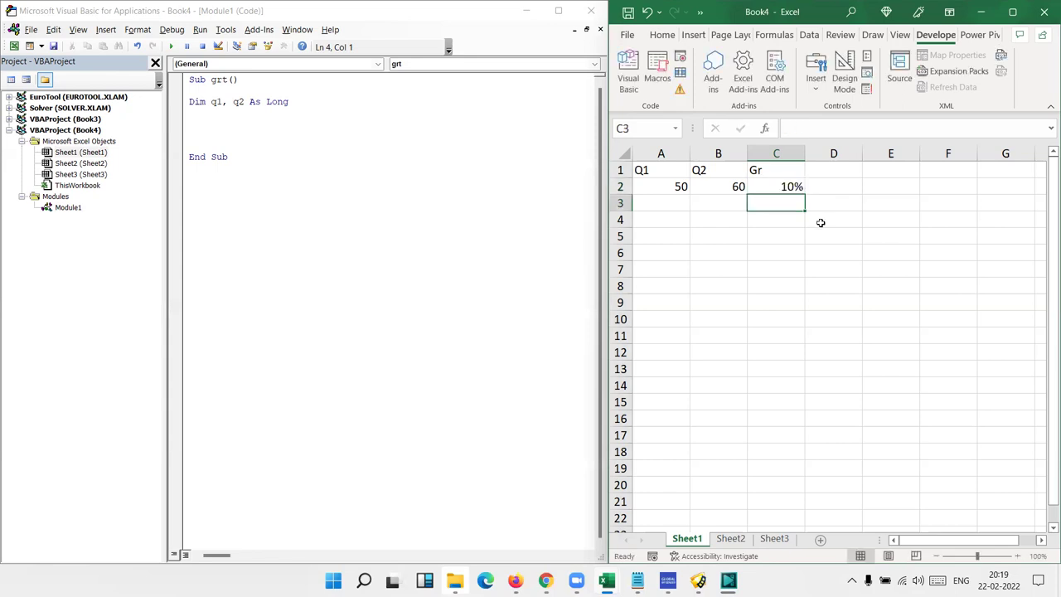
key("Up")
key("ctrl+shift+asciitilde")
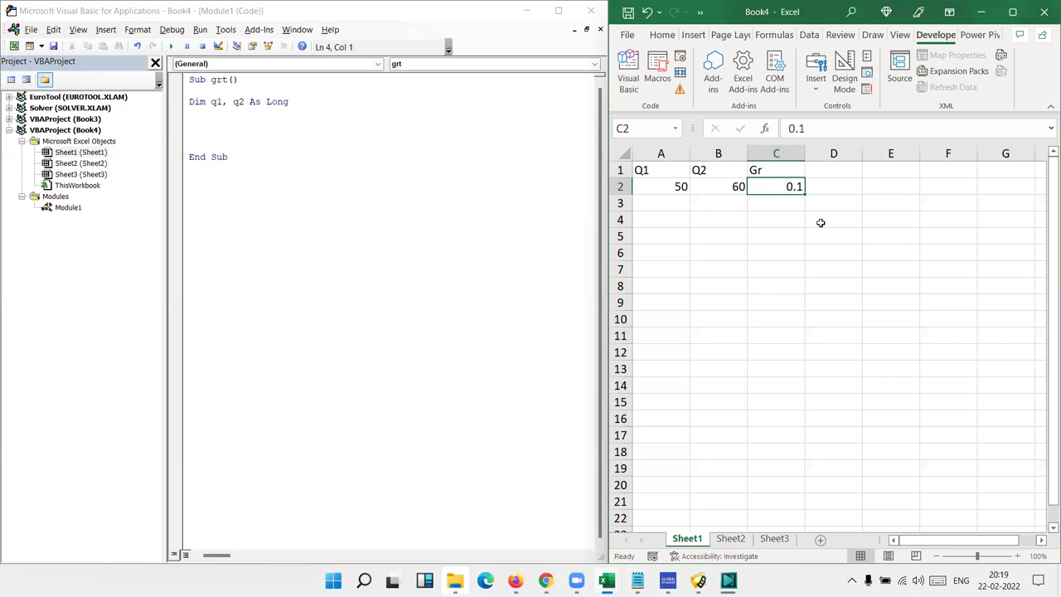
key("Delete")
- Add the declaration Dim r As Double below the q1, q2 line
left_click(237, 124)
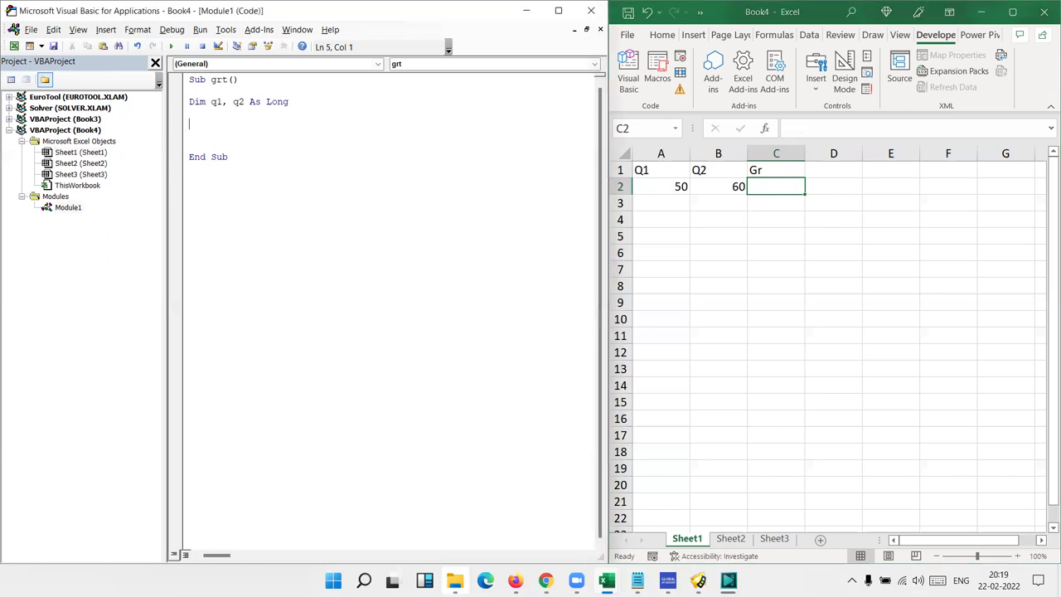
key("Return")
key("Up")
type("q")
type("im ")
type("r ")
type("as ")
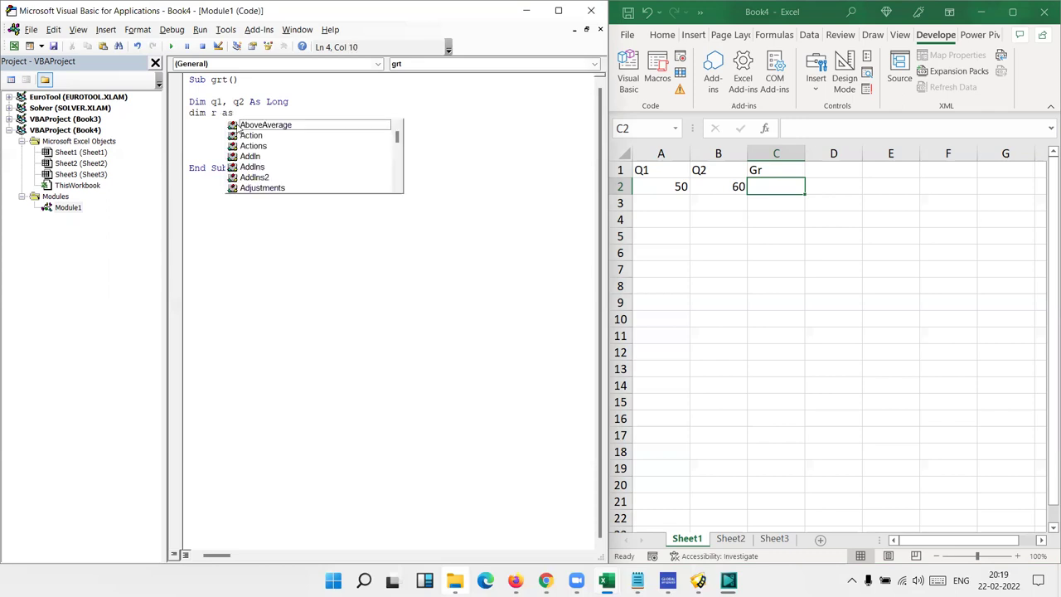
type("doub")
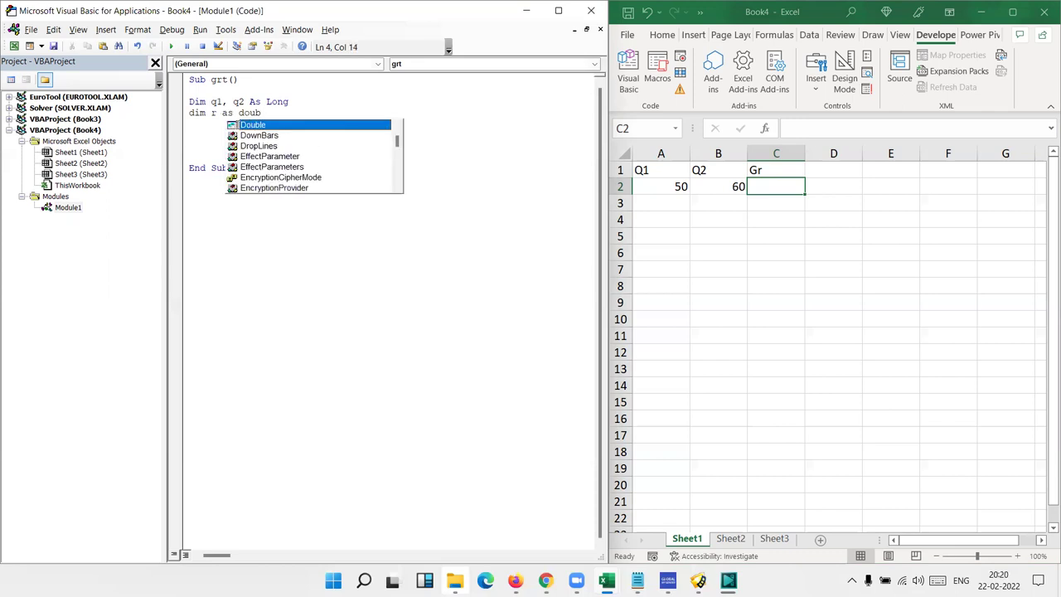
key("Return")
key("Return")
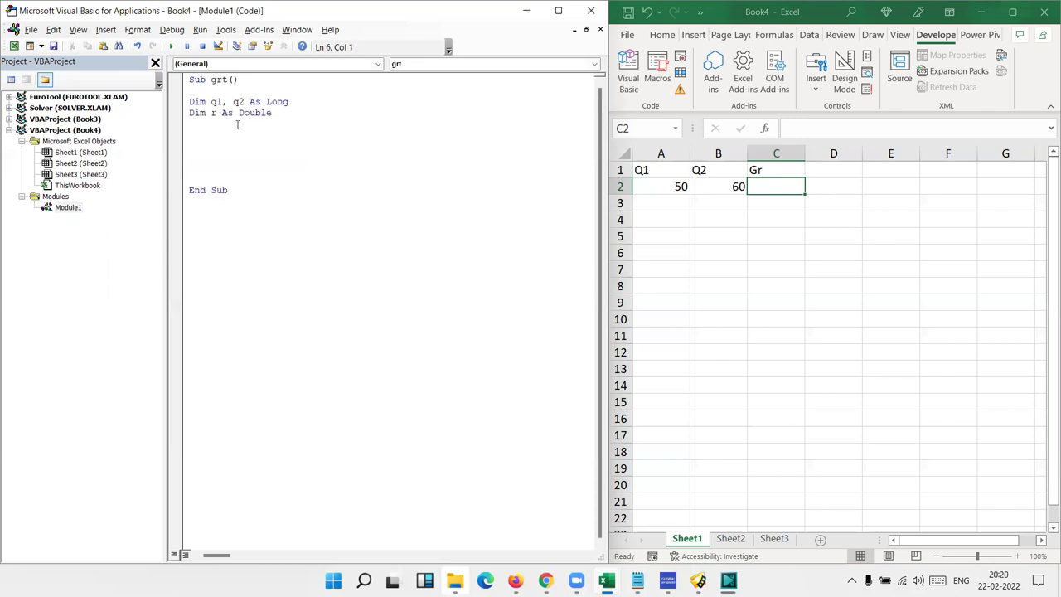
- Write the growth formula r = (q2 - q1) / q1 on a new line
key("Return")
type("r=")
type("(")
key("BackSpace")
type("q")
type("2-")
type("q")
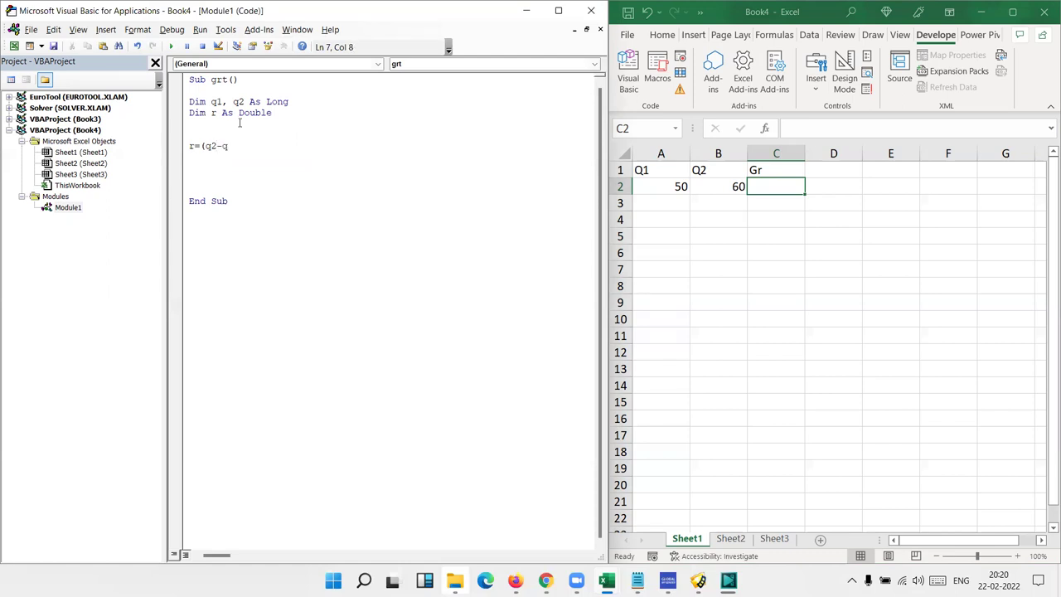
type("1)q1")
type("/")
key("Down")
key("Return")
key("Return")
key("Down")
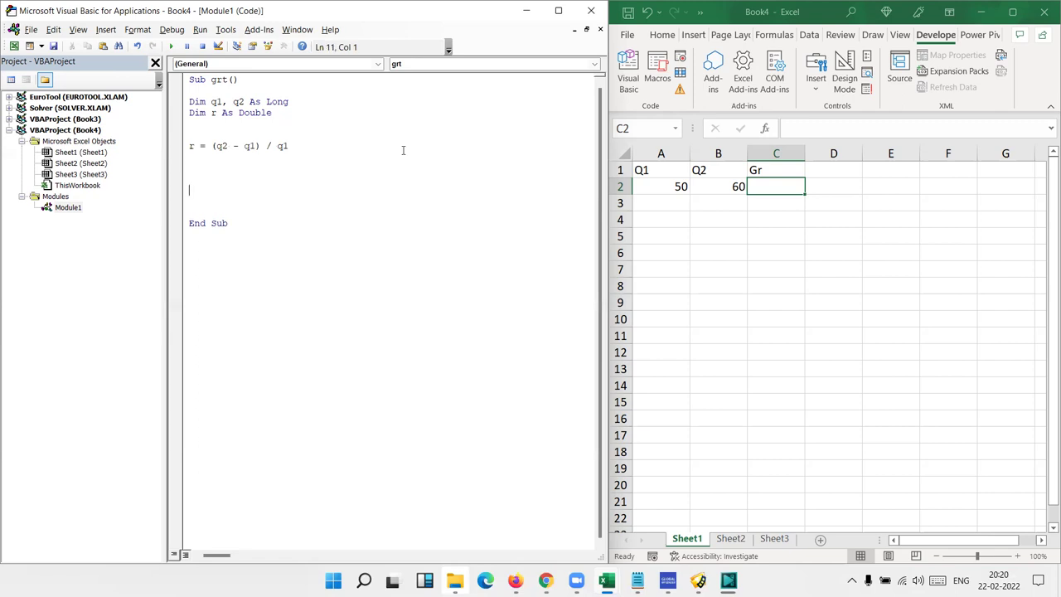
type("f")
type("ang")
type("e*(")
key("BackSpace")
key("BackSpace")
key("BackSpace")
key("BackSpace")
- Write r into cell C2 with Range("C2").Value = r
type("ran")
type("ge(\"A")
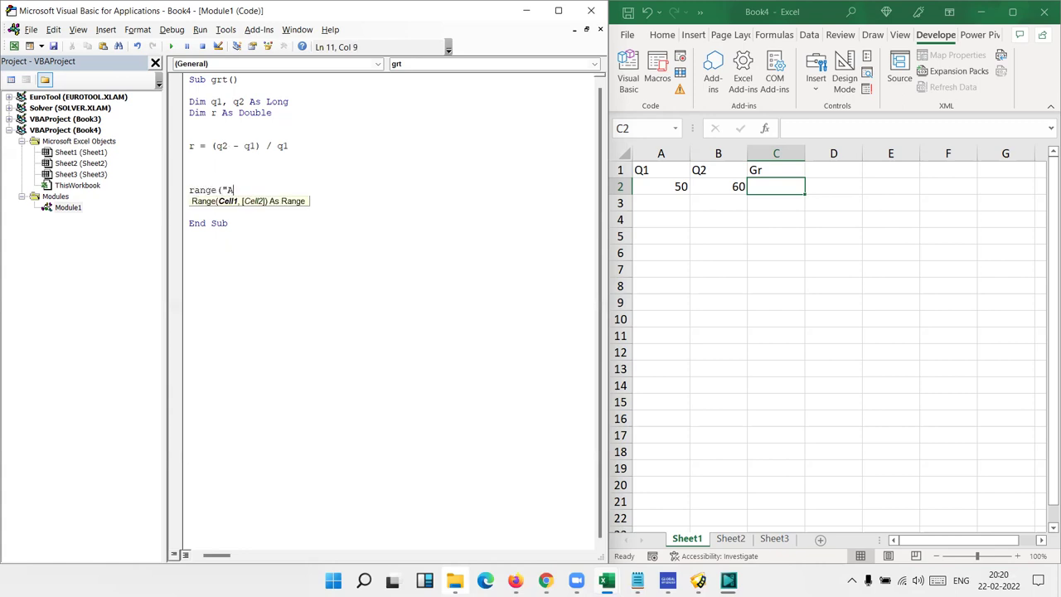
key("BackSpace")
type("C")
type("2\")")
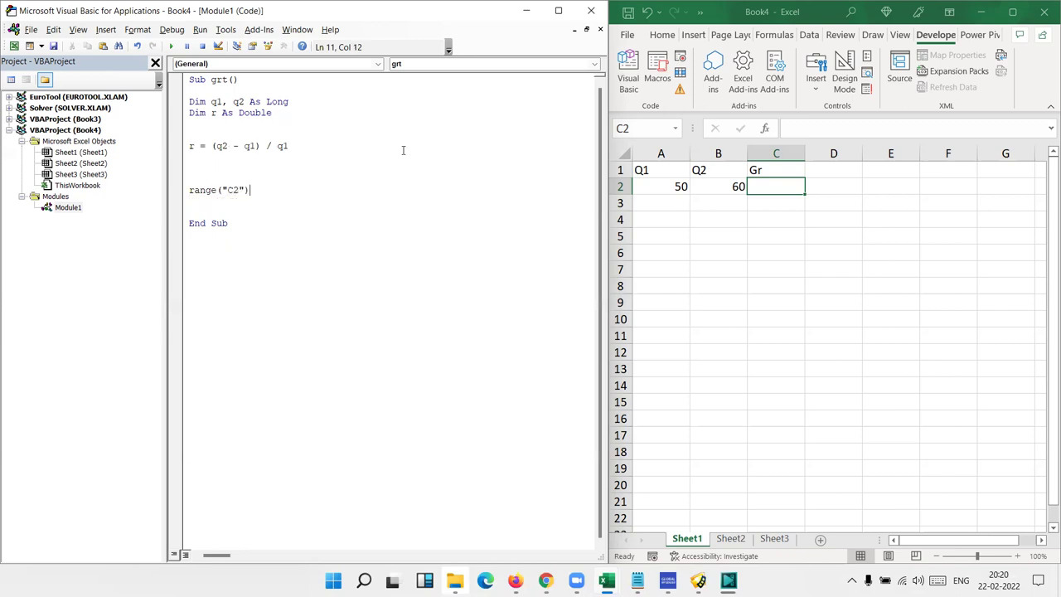
type(".v")
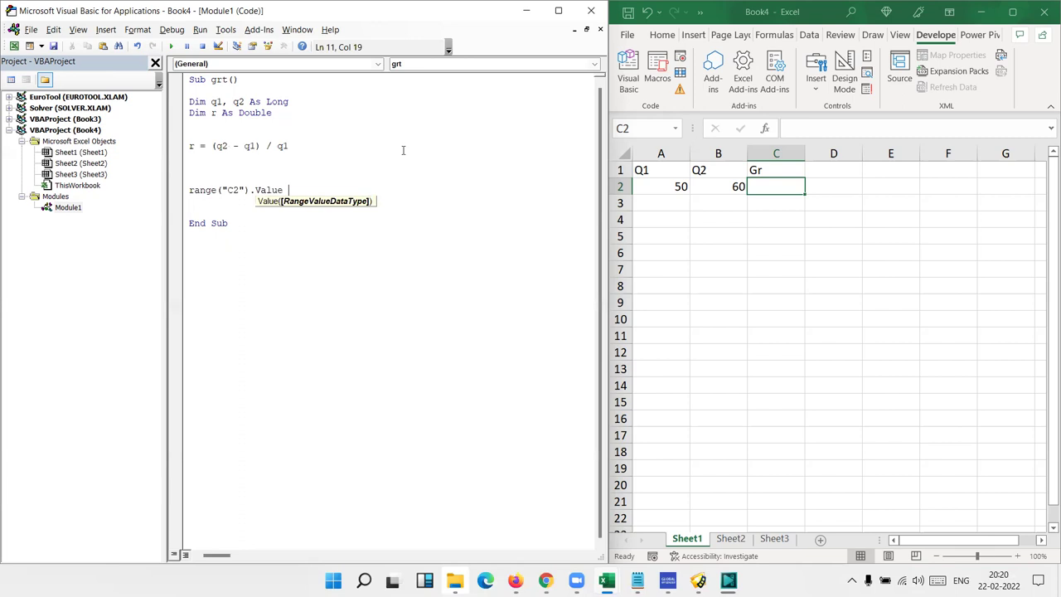
type(" =")
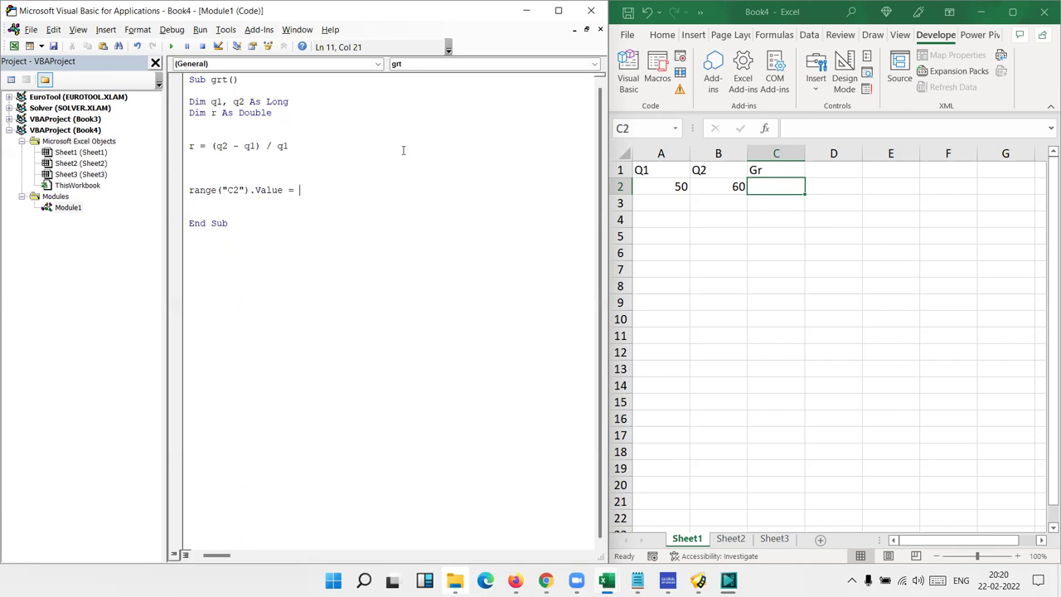
type(" r")
key("Return")
- Set Range("C2").NumberFormat to "0.00%"
type("range")
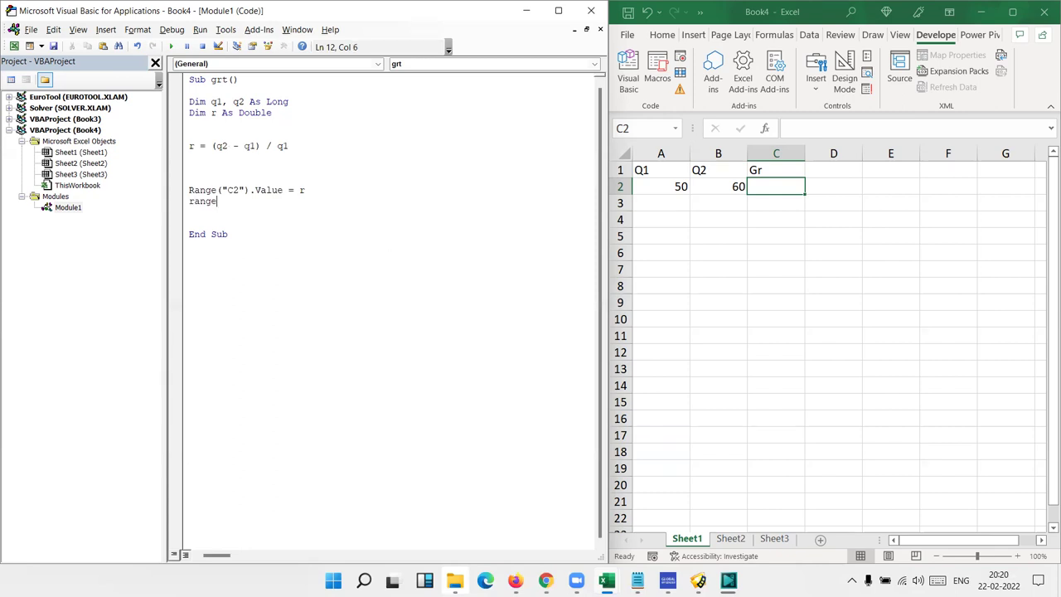
type("(\"C")
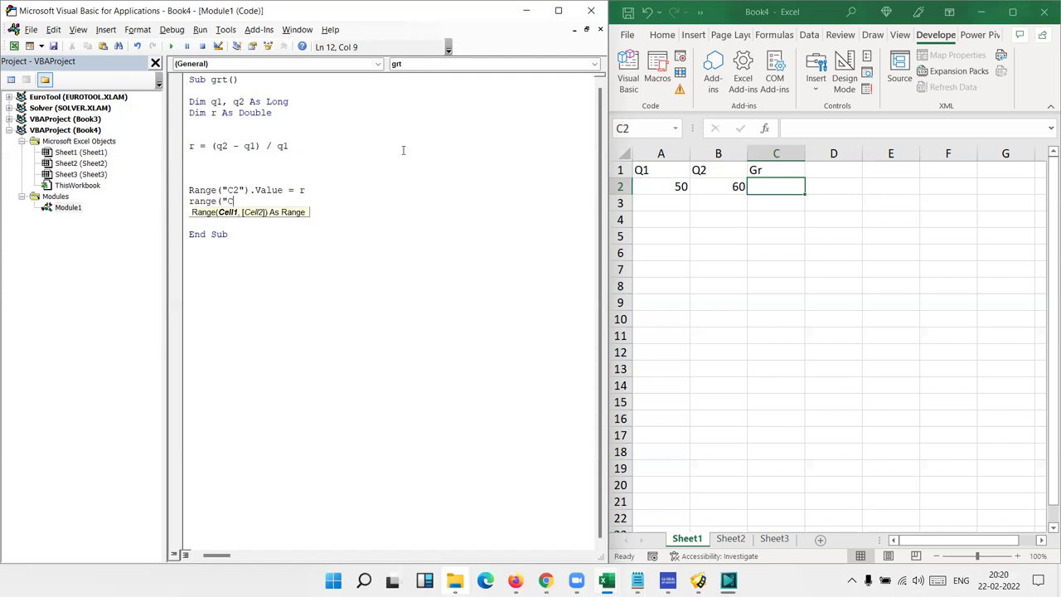
type("2\").")
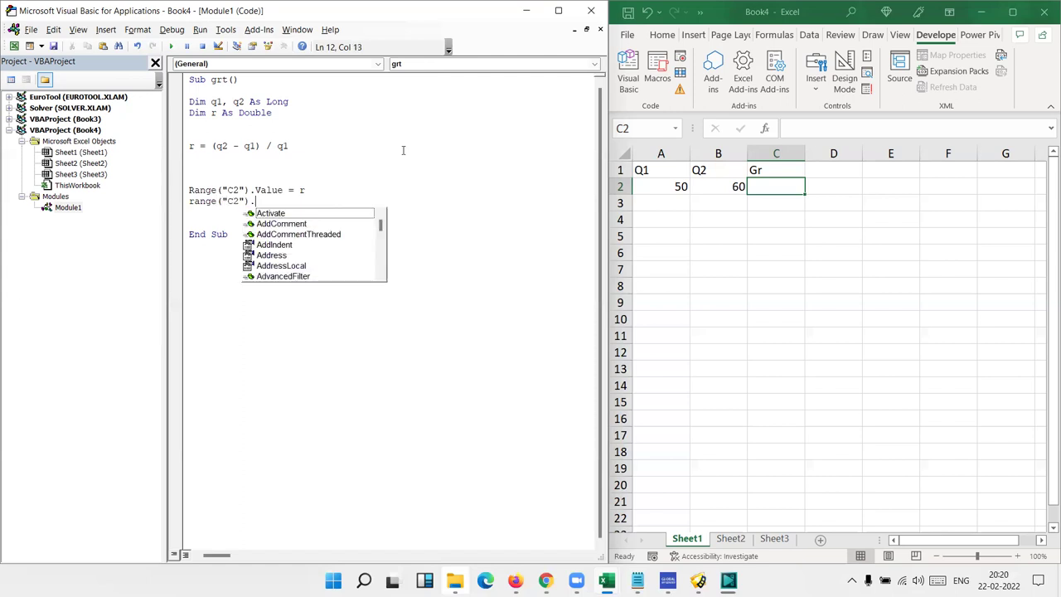
type("num")
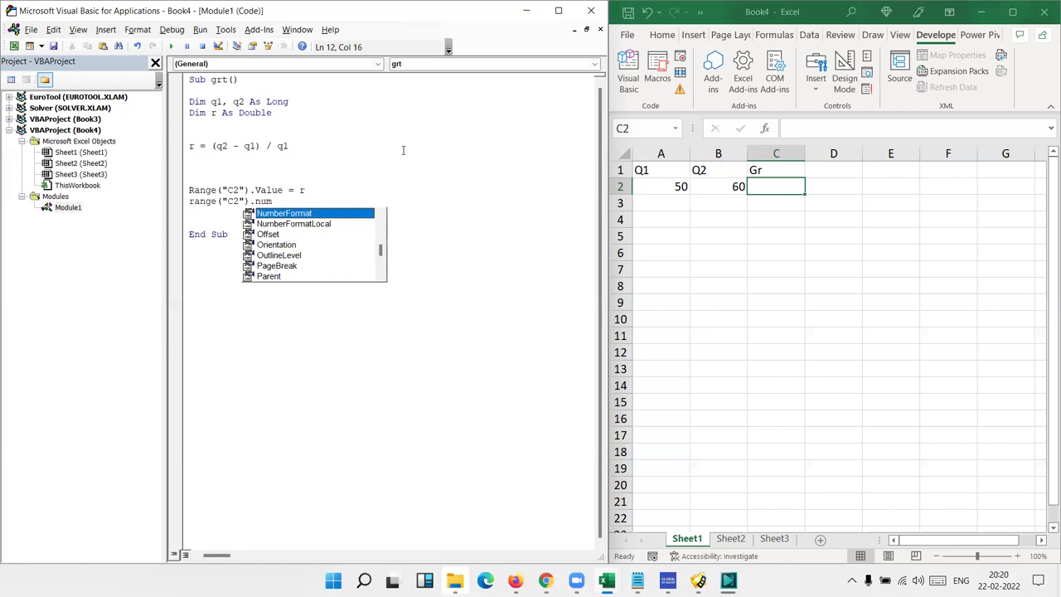
key("Tab")
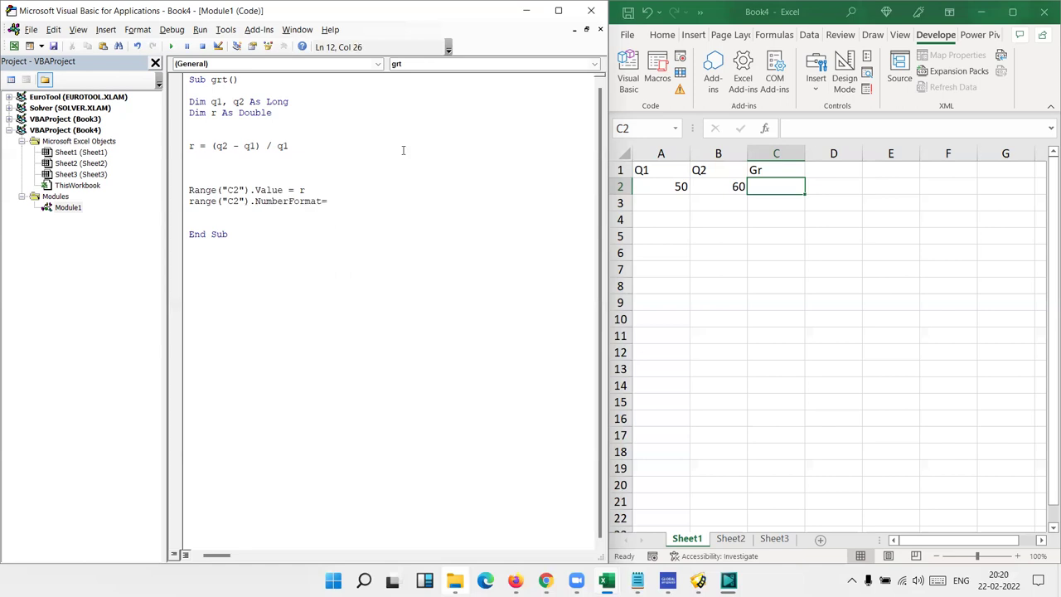
type("\"0.0")
type("0%")
key("Return")
left_click_drag(214, 146, 249, 146)
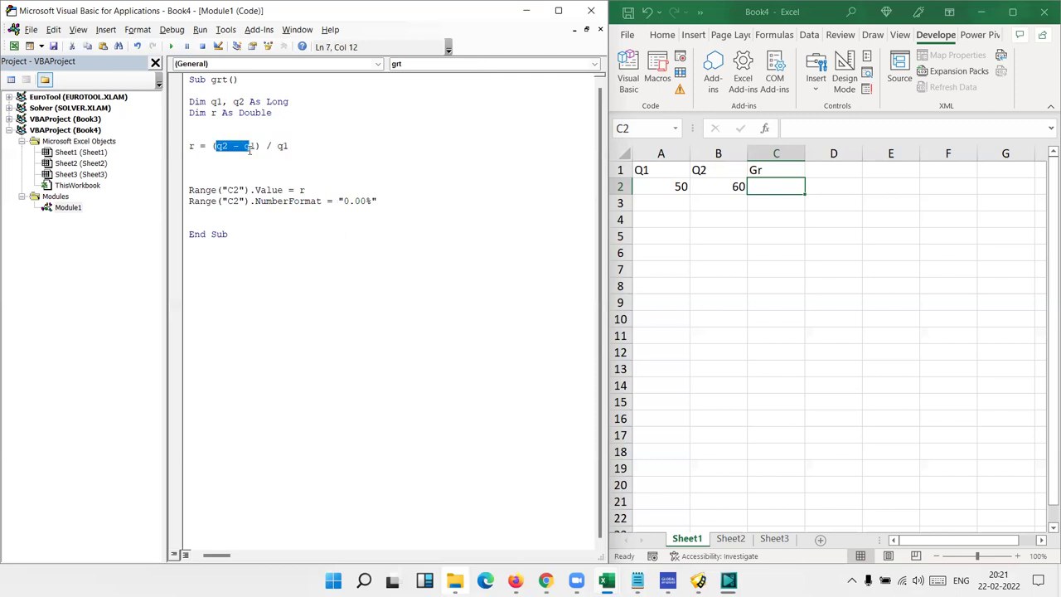
- Above the r formula, add q1 = Range("A2").Value
left_click(224, 130)
key("Return")
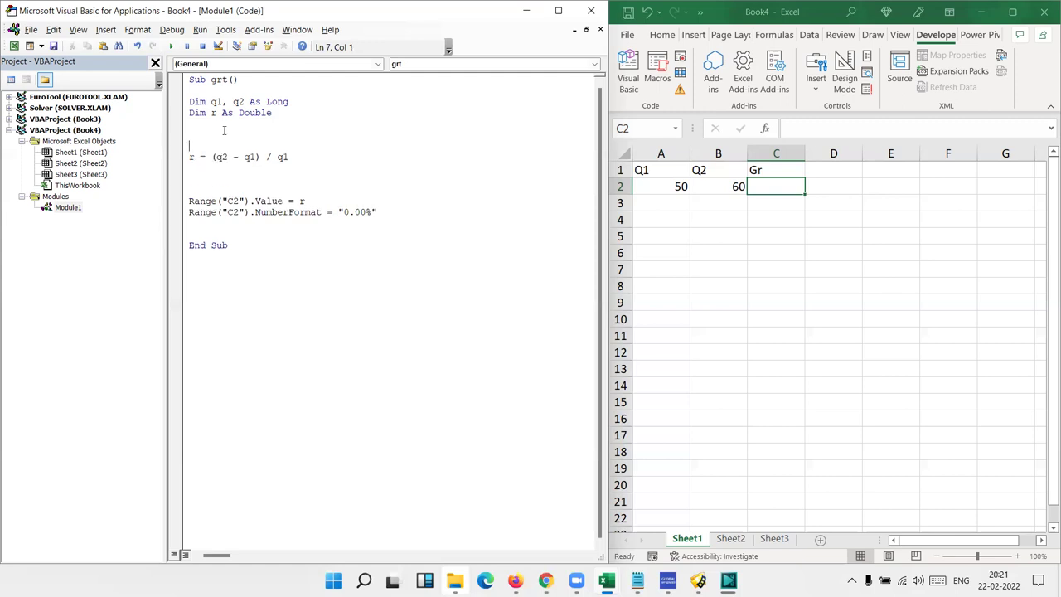
key("Return")
key("Up")
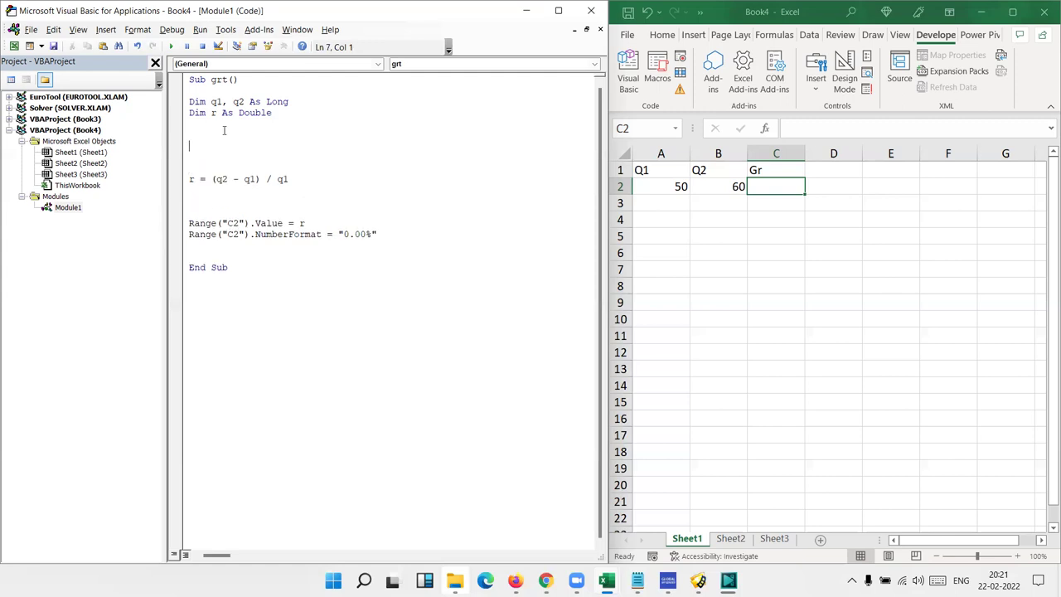
type("q1")
type("=rangh")
key("BackSpace")
key("BackSpace")
type("nge")
key("BackSpace")
key("BackSpace")
key("BackSpace")
type("ge")
type("(\"")
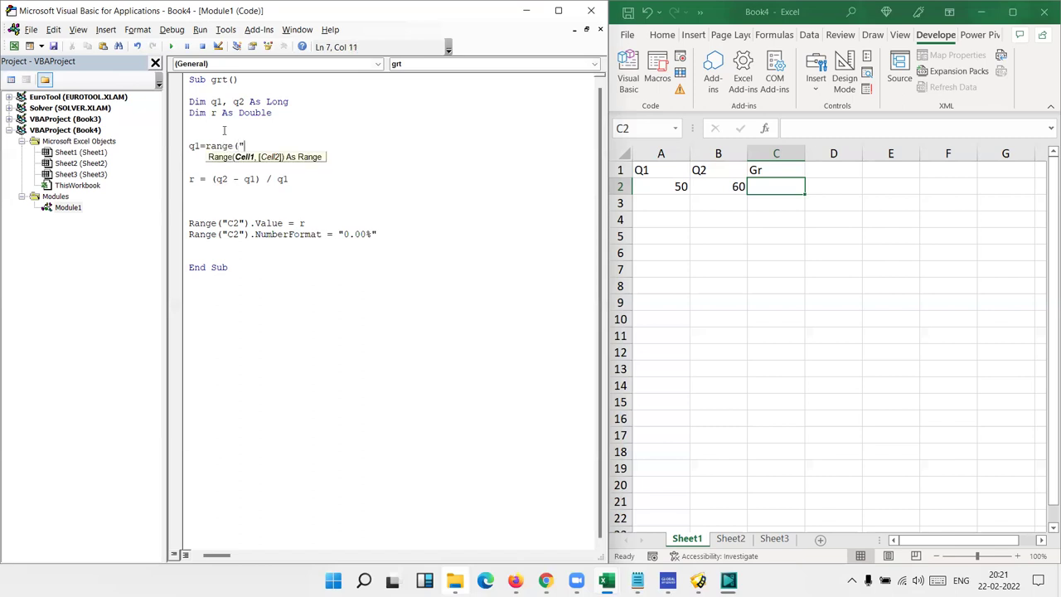
type("A1")
key("BackSpace")
type("2\")")
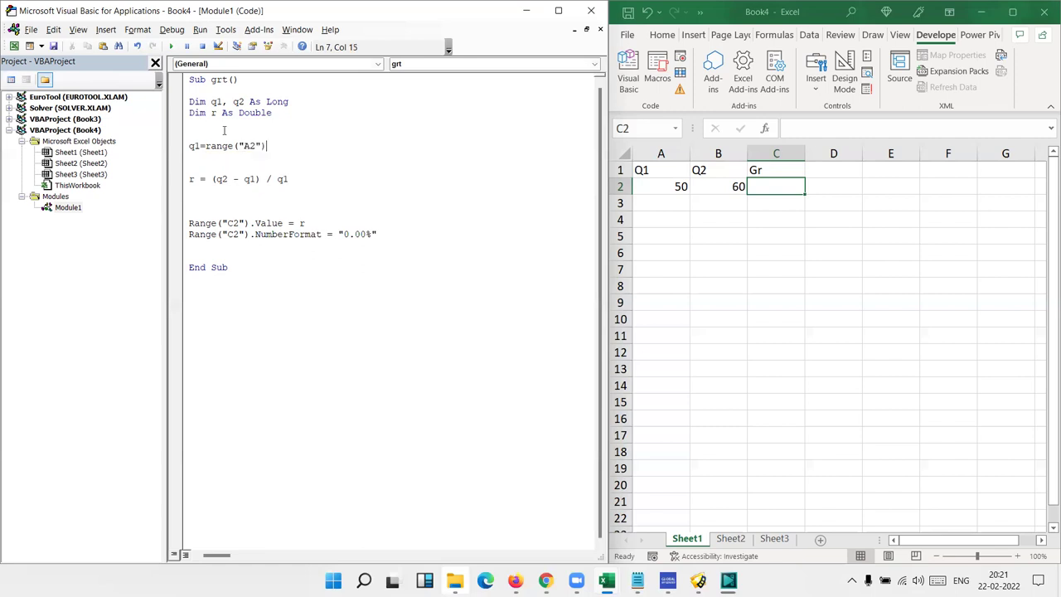
type(".v")
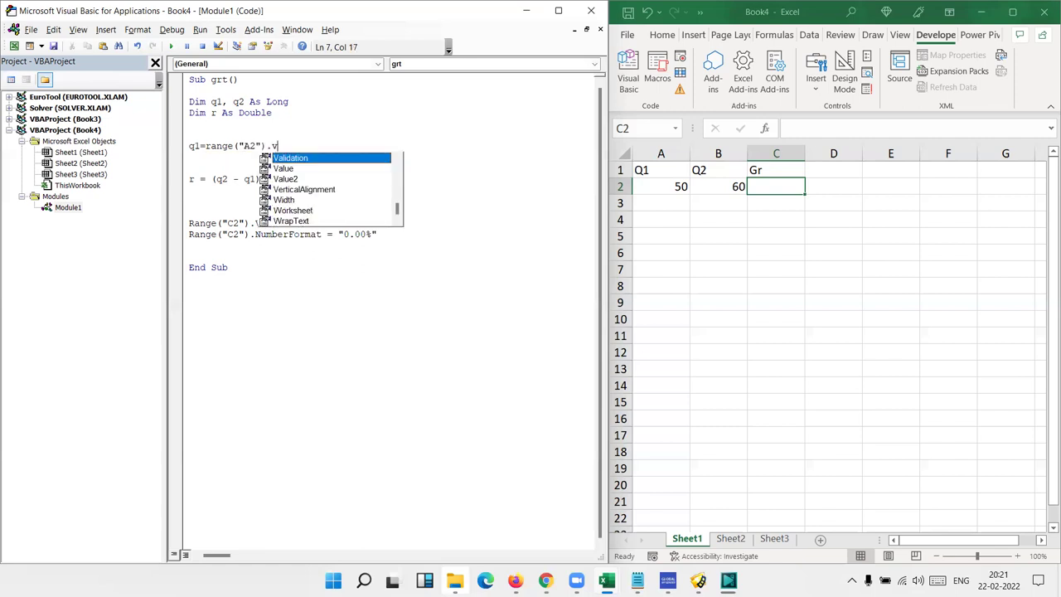
key("Down")
key("Tab")
key("Return")
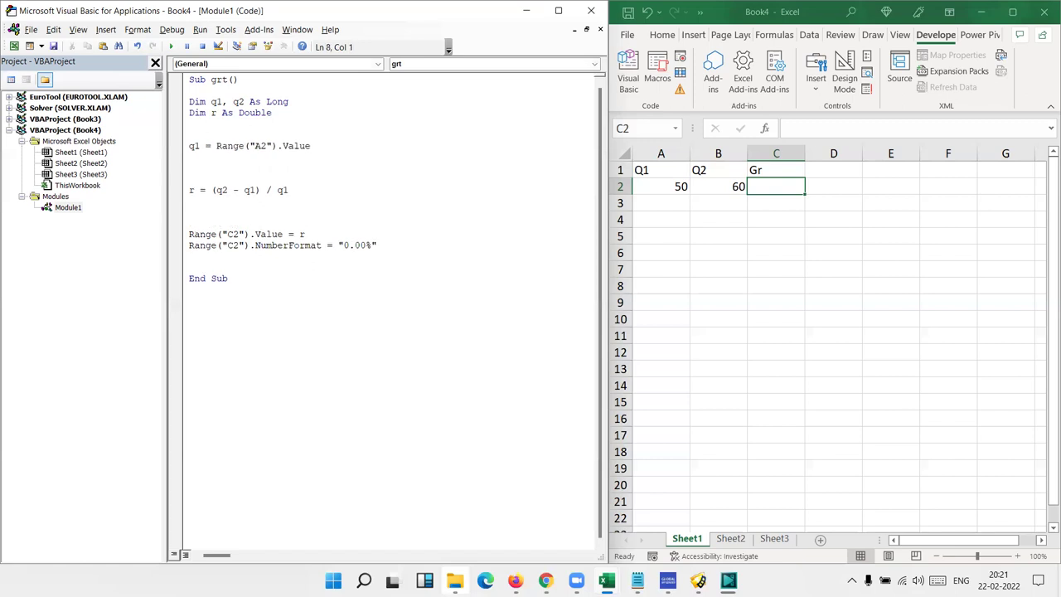
- Add q2 = Range("B2").Value on the next line
type("q2=")
type("range(")
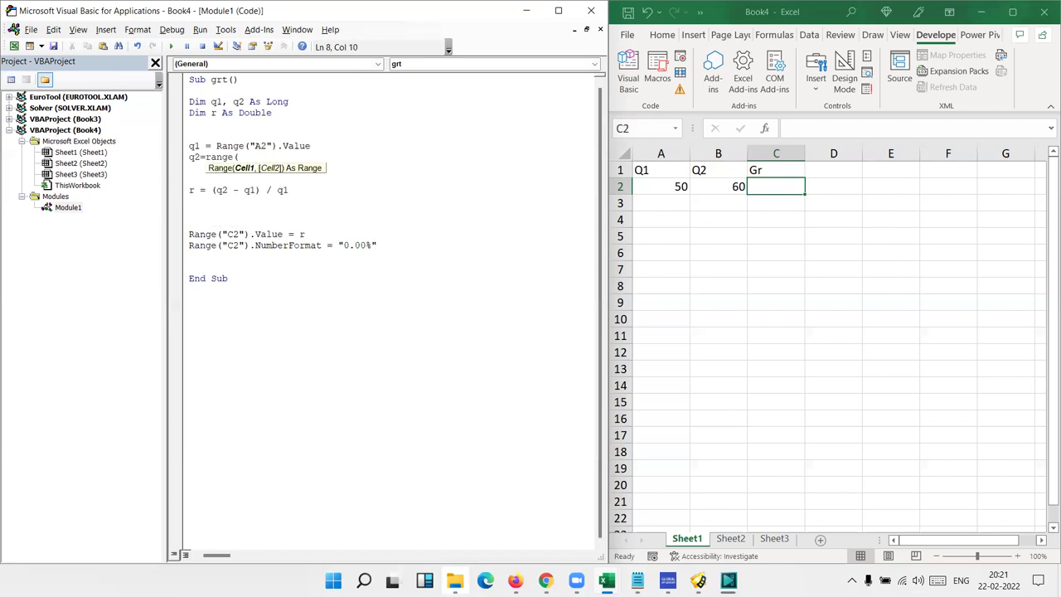
type("\"B2\"")
type(").v")
key("Down")
key("Tab")
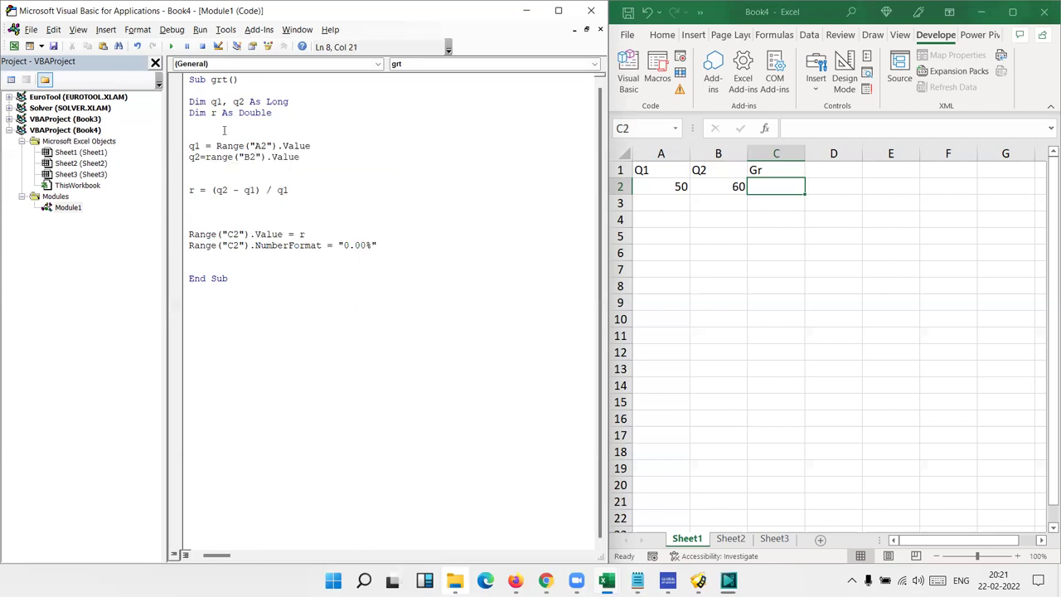
key("Down")
key("Down")
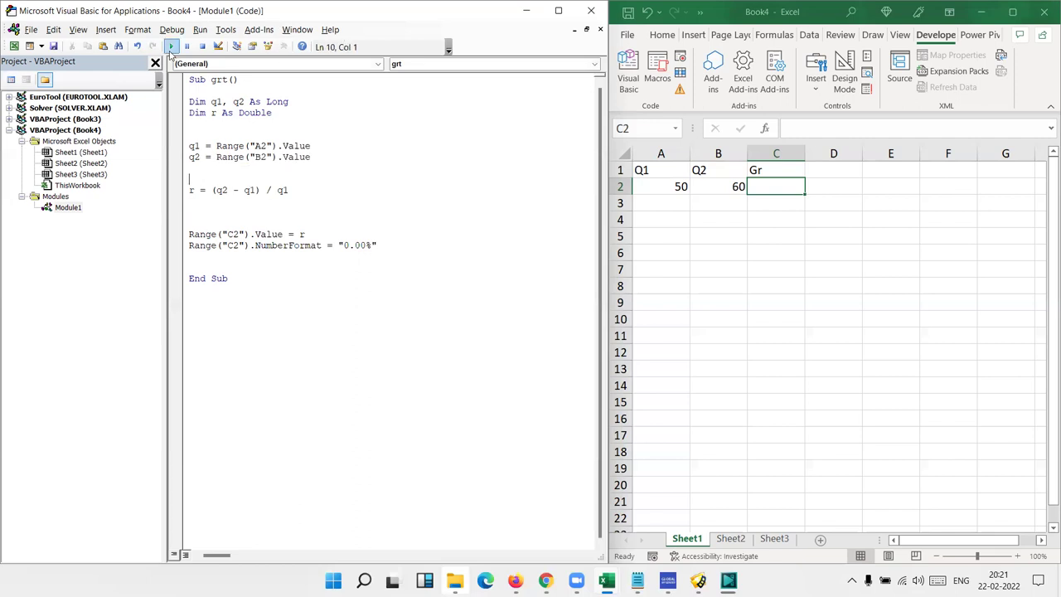
- Run grt, change A2 to 56.3, and rerun so C2 shows 6.57%
left_click(171, 46)
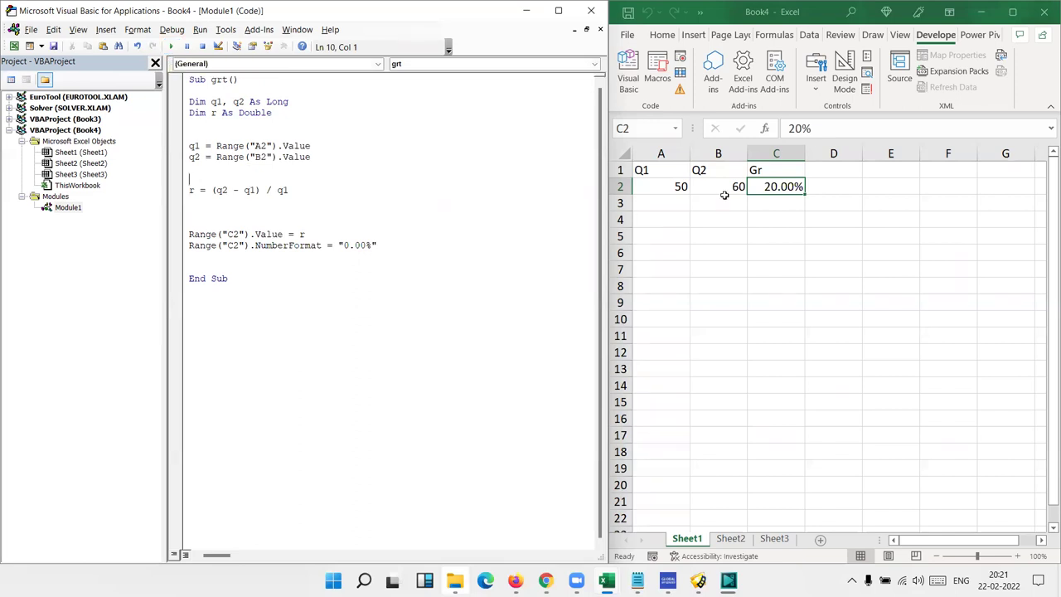
left_click(656, 183)
type("5")
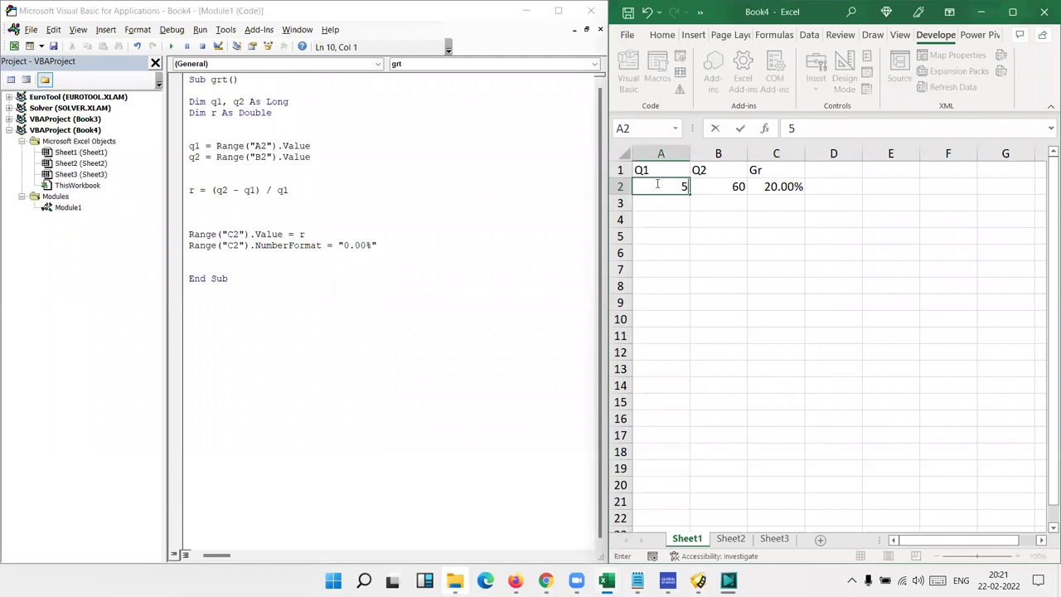
type("6.3")
key("Return")
left_click(189, 212)
left_click(173, 47)
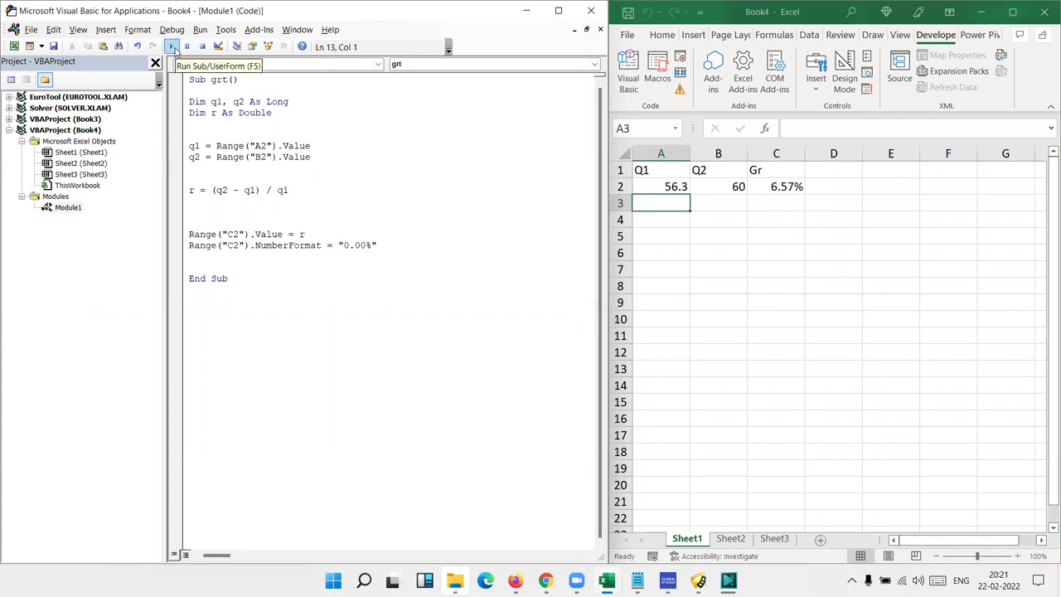
- Check the A2 and B2 reading lines, then move below End Sub
left_click(668, 186)
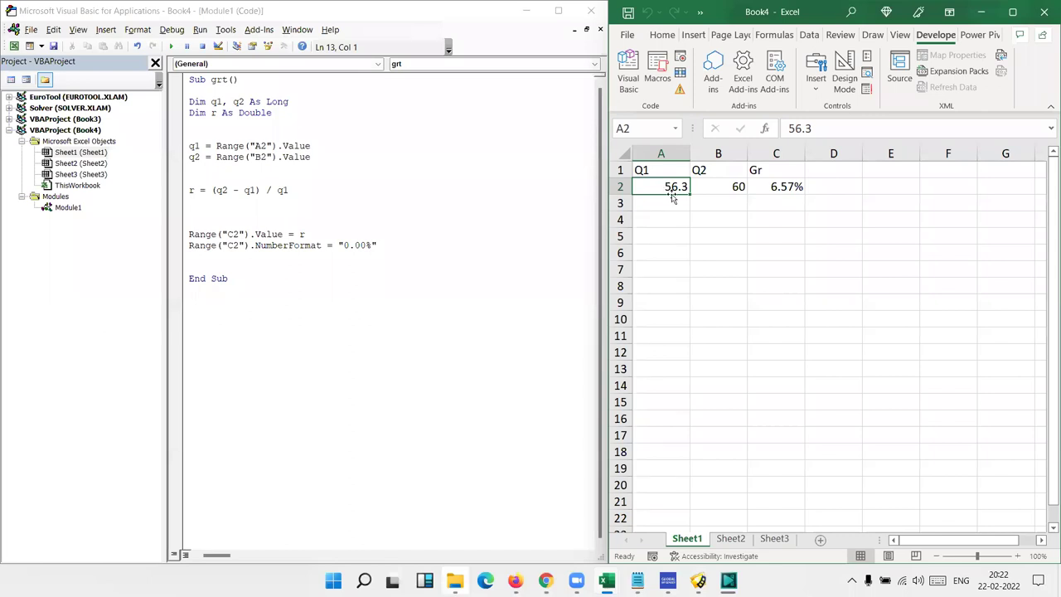
left_click_drag(311, 157, 190, 134)
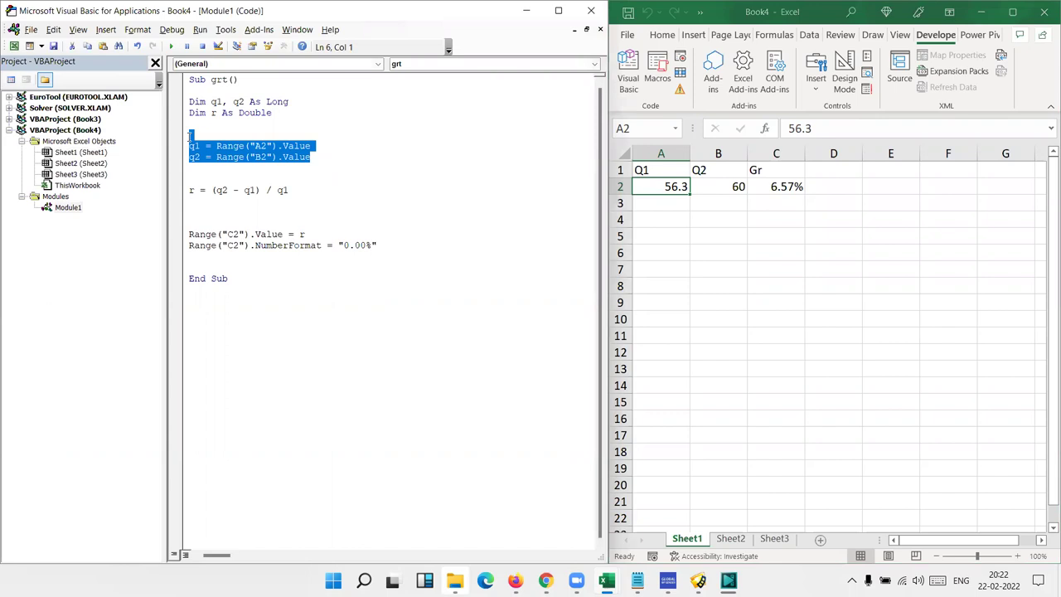
left_click(254, 287)
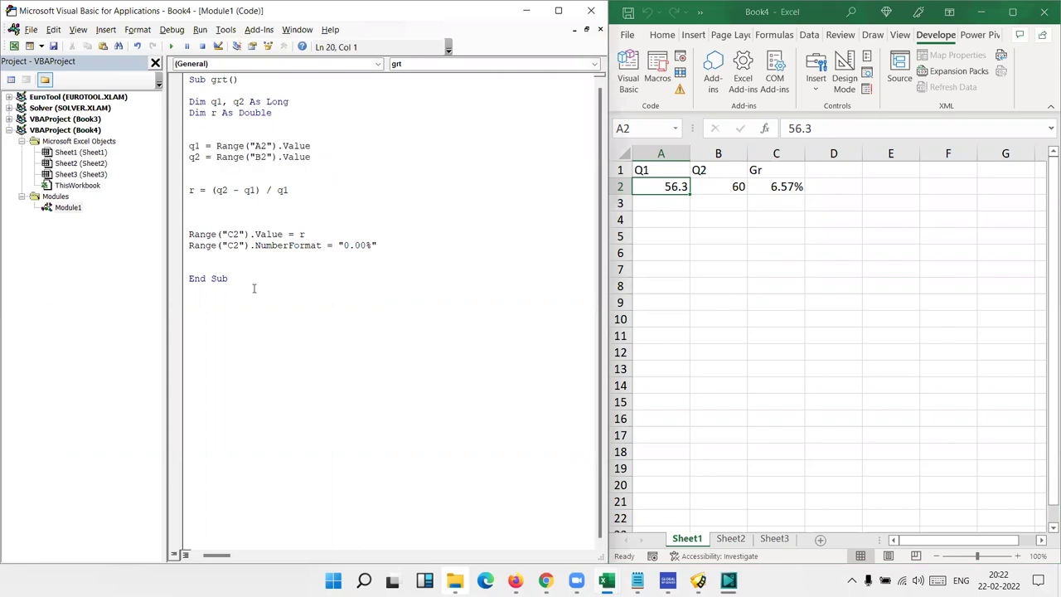
key("Return")
key("Return")
key("BackSpace")
key("BackSpace")
scroll(229, 188, "down", 1)
scroll(203, 192, "down", 2)
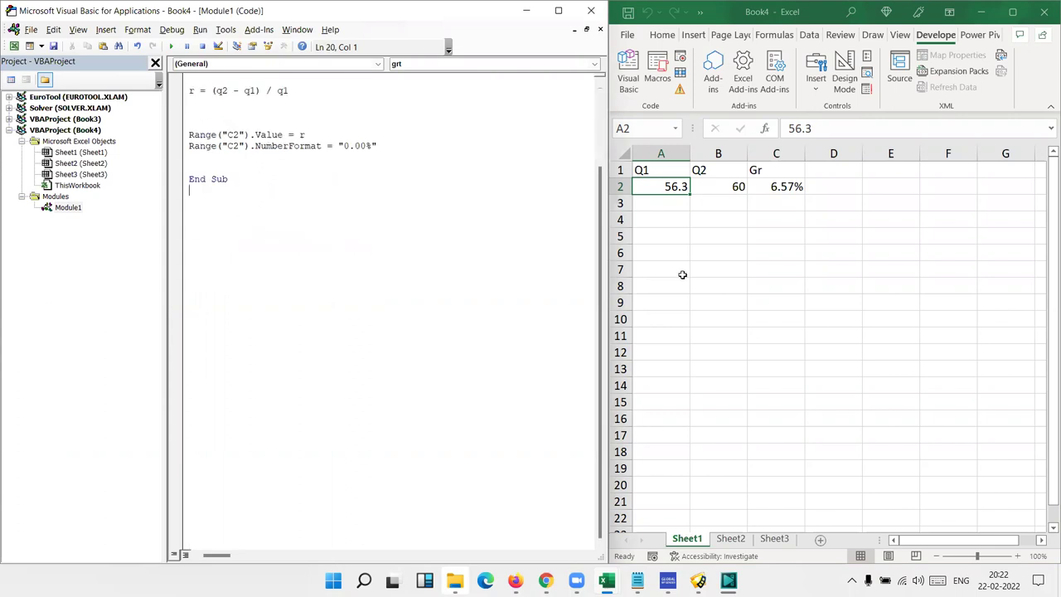
- Label A5:A7 as P, R and T, and enter 50000 in B5
left_click(670, 243)
left_click(670, 241)
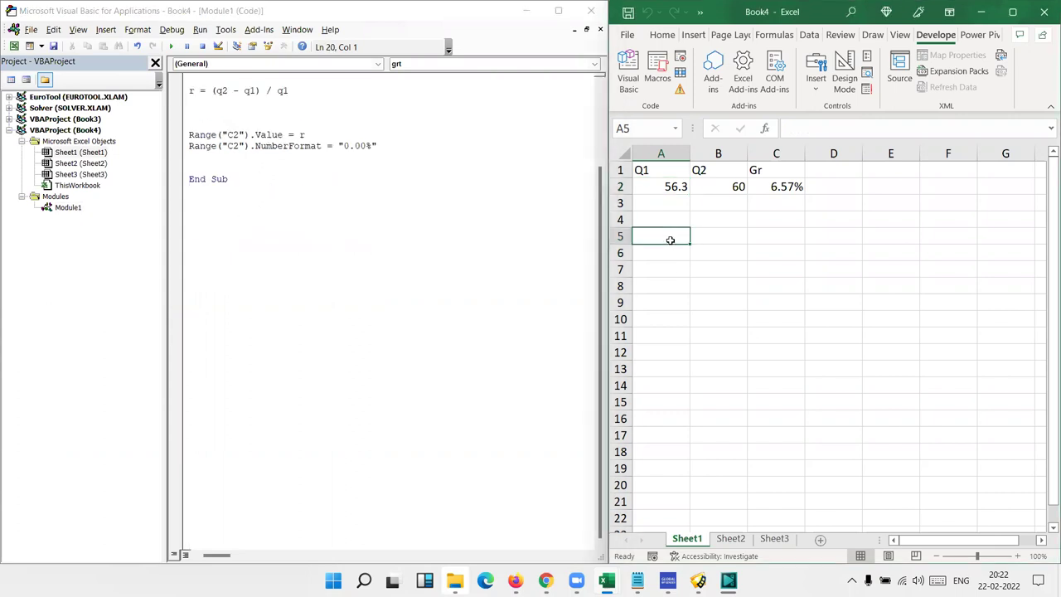
type("P")
key("Return")
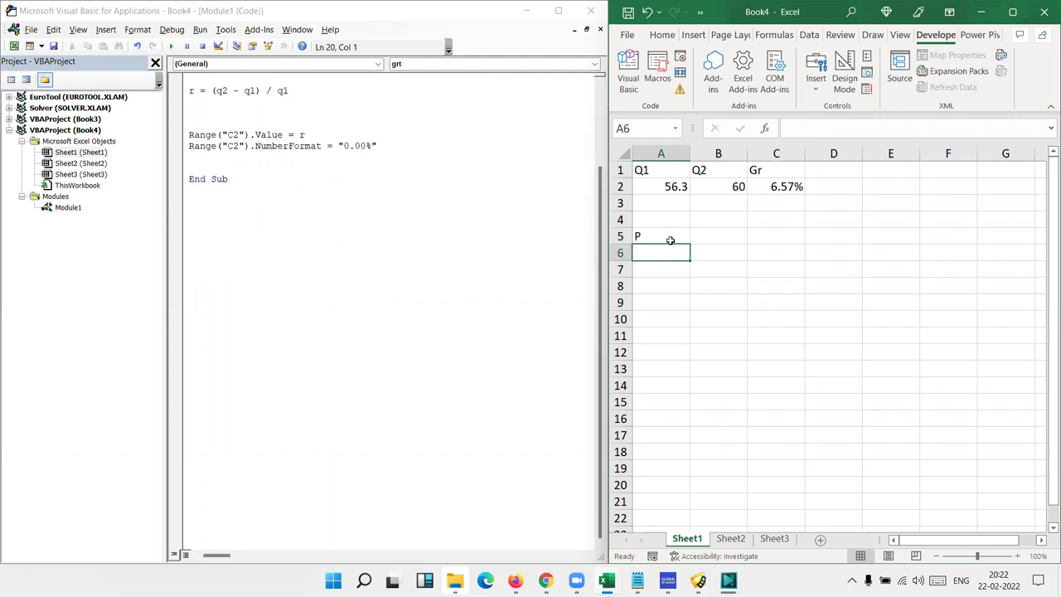
type("R")
key("Return")
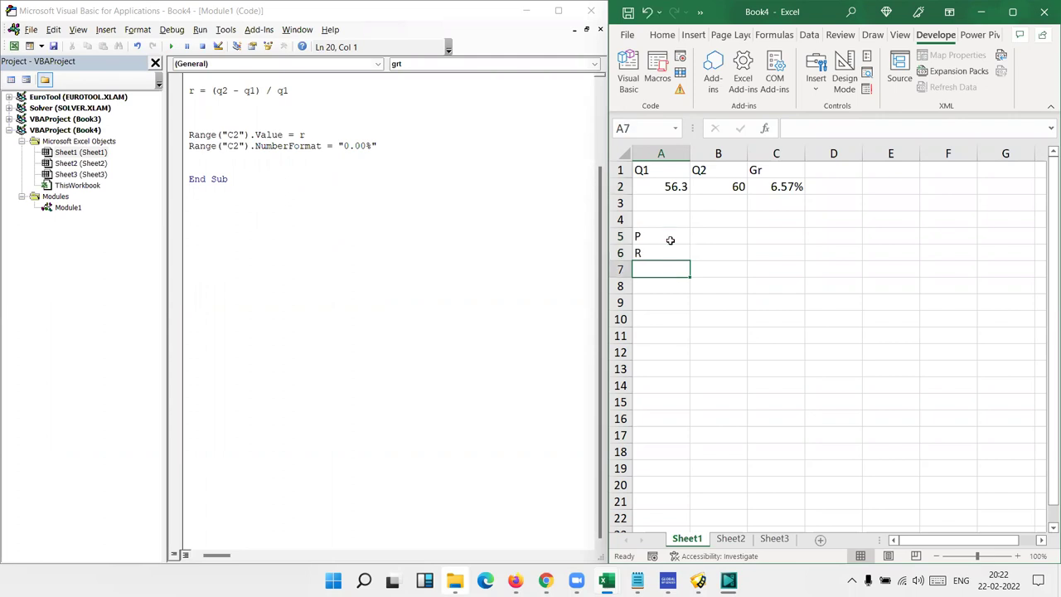
type("T")
left_click(718, 237)
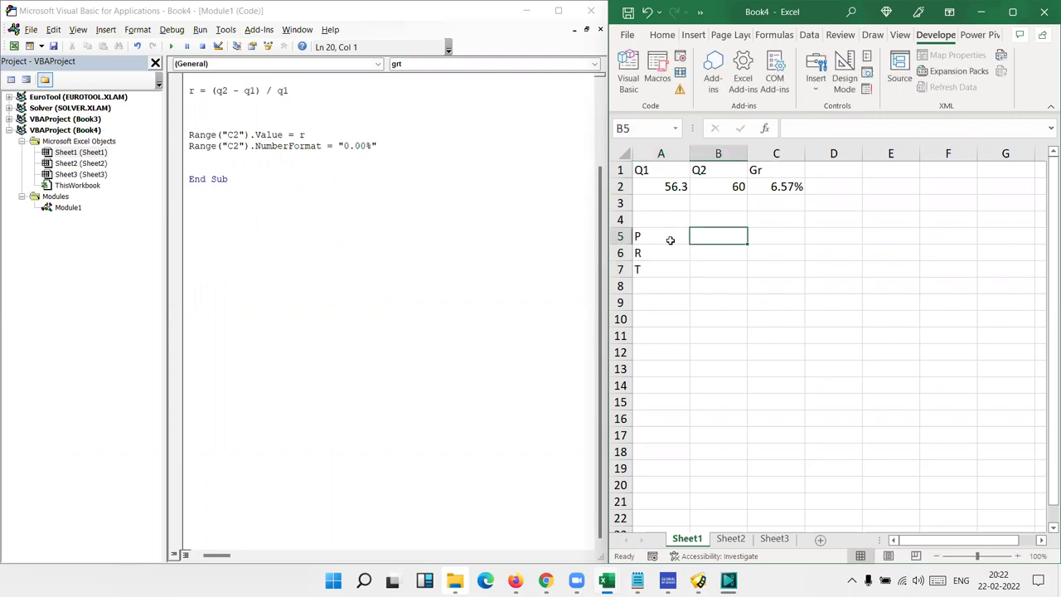
type("50000")
key("Return")
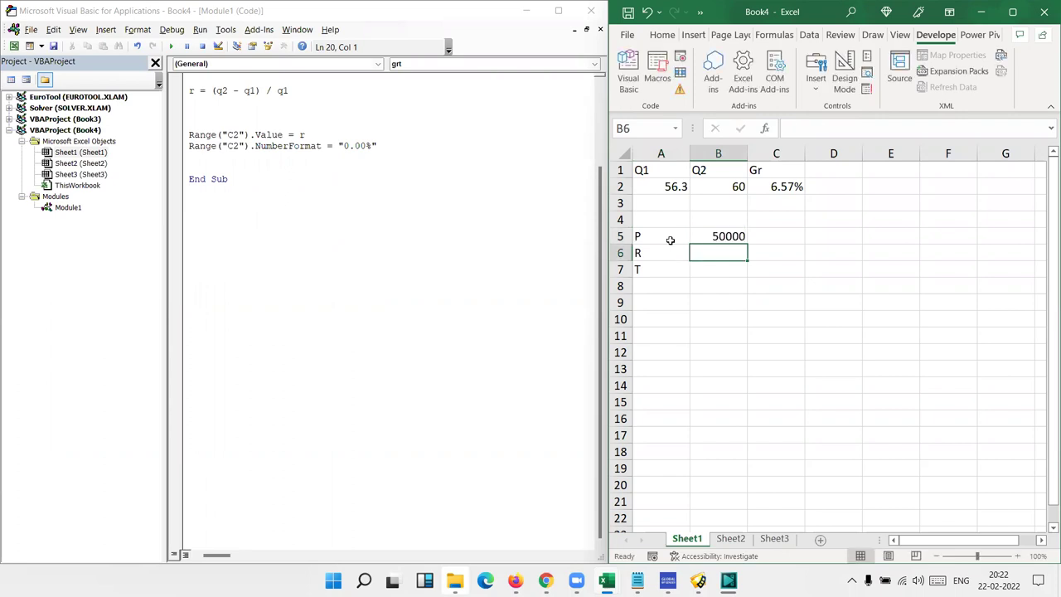
- Review grt's q1 variable, its Dim declarations and the Range("A2") read
scroll(359, 137, "up", 1)
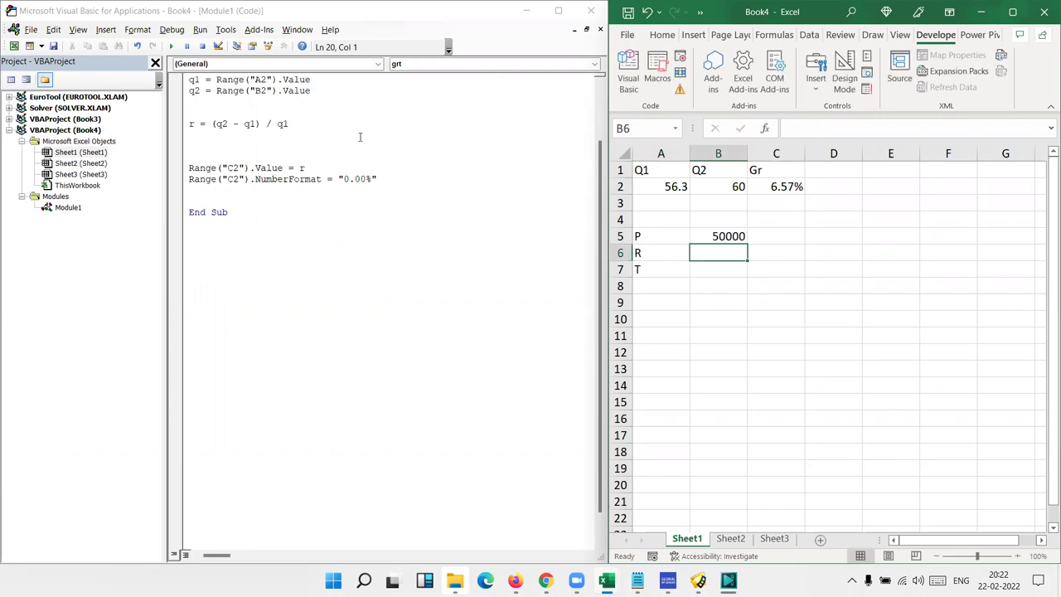
scroll(346, 170, "up", 1)
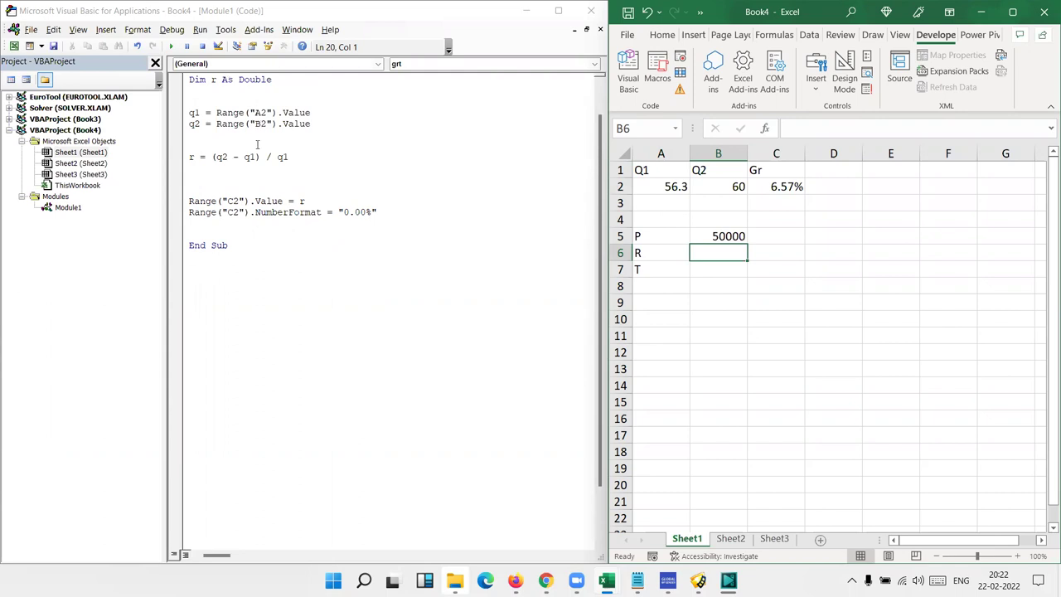
scroll(257, 145, "up", 1)
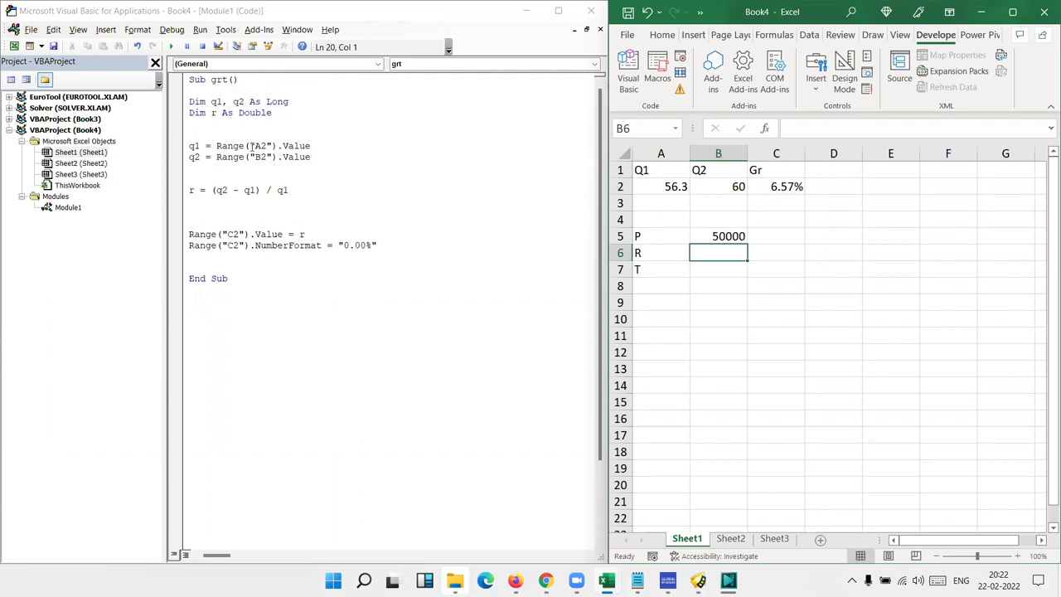
double_click(194, 146)
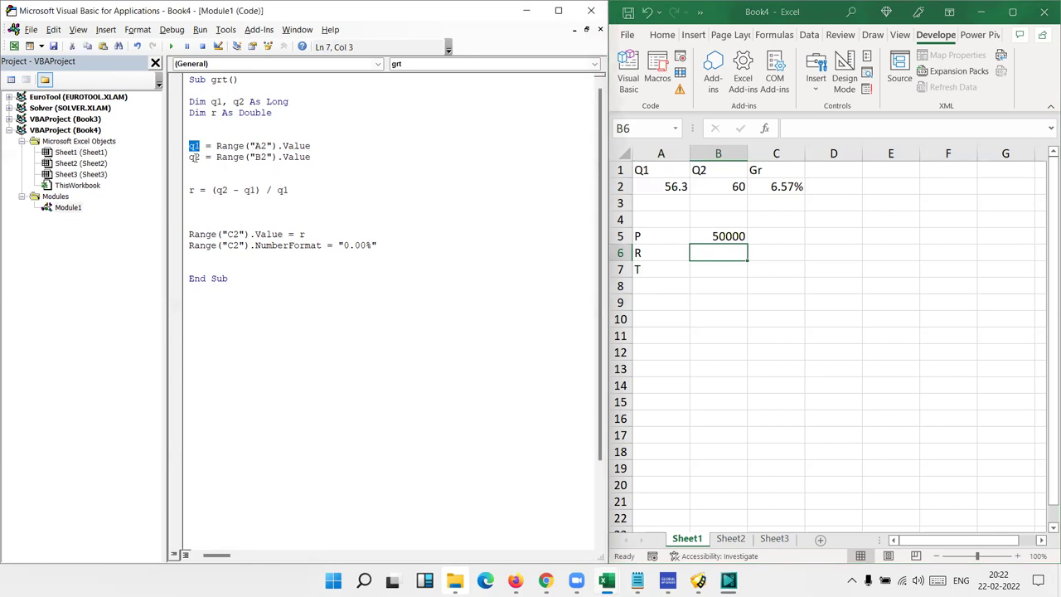
left_click_drag(294, 102, 288, 113)
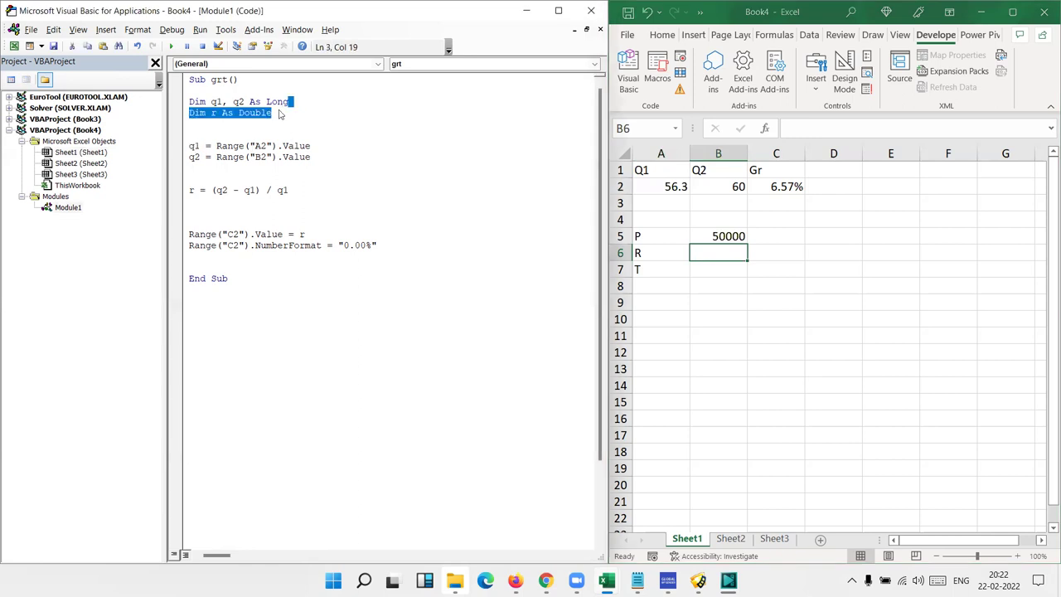
key("shift+Left")
key("shift+Left")
double_click(230, 146)
key("shift+End")
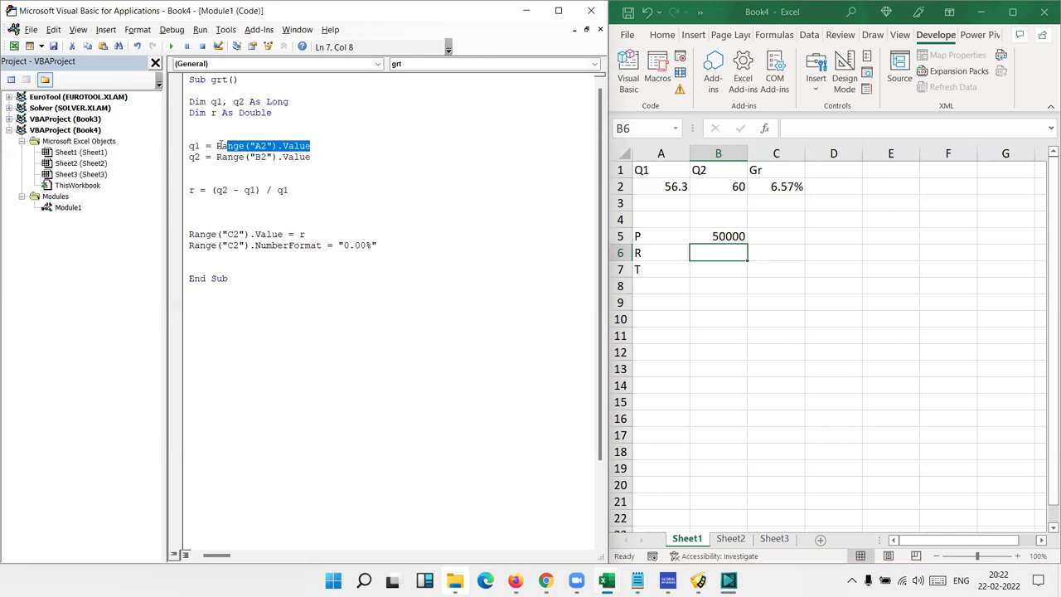
left_click_drag(194, 145, 200, 146)
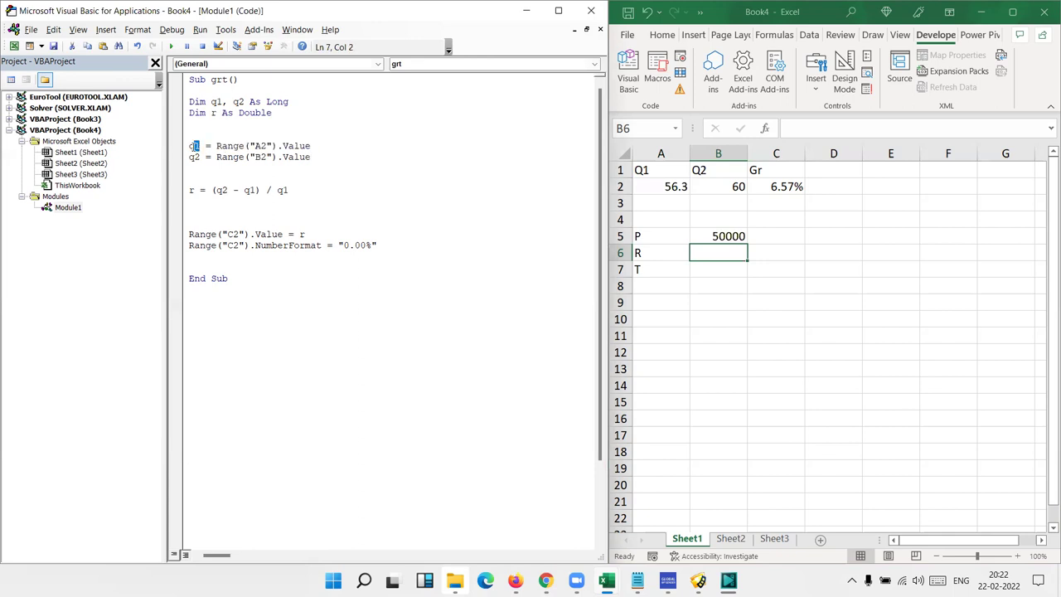
double_click(296, 97)
- Set the rate in B6 to 5%
left_click(727, 256)
type("R")
key("Return")
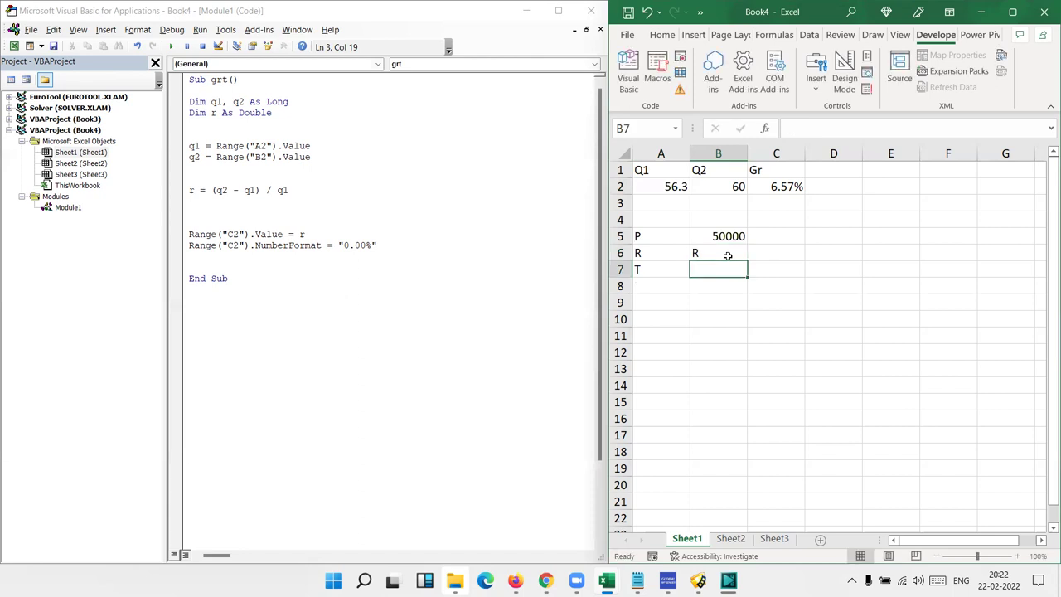
key("Up")
type("5")
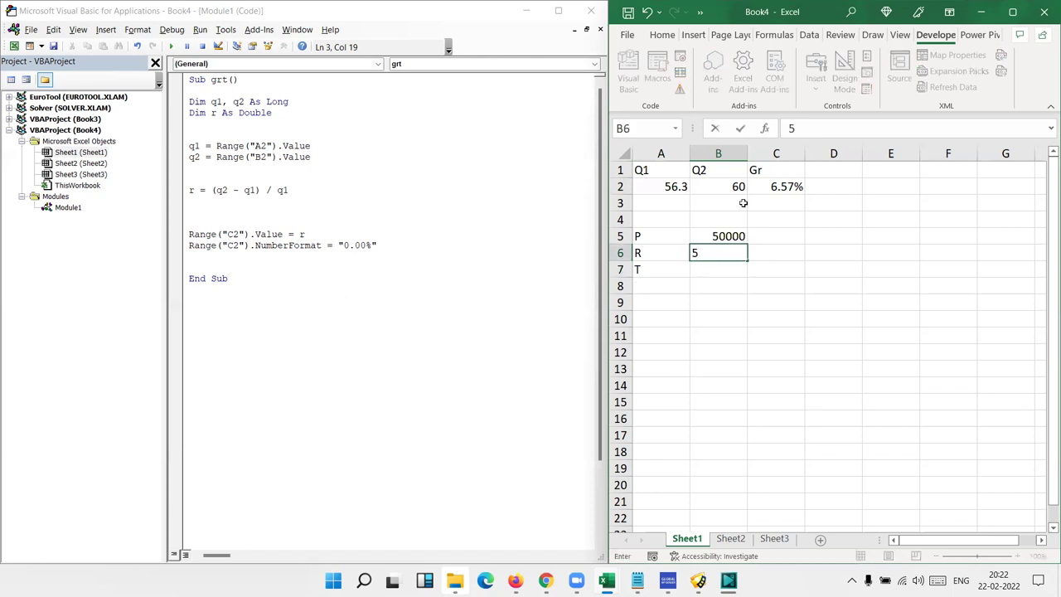
type("5")
key("Return")
key("Up")
type("5")
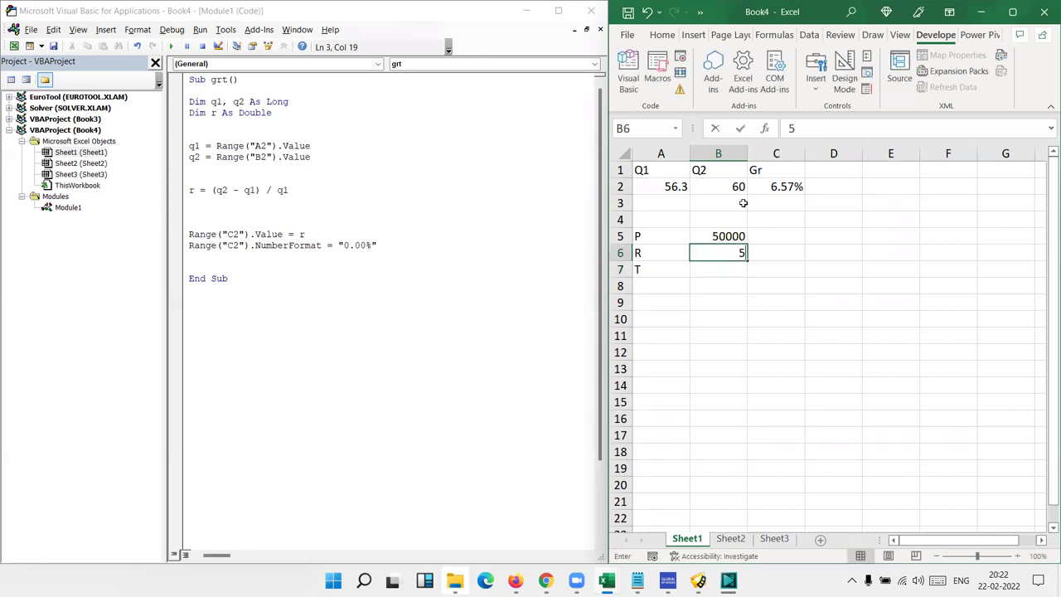
type("%")
key("Return")
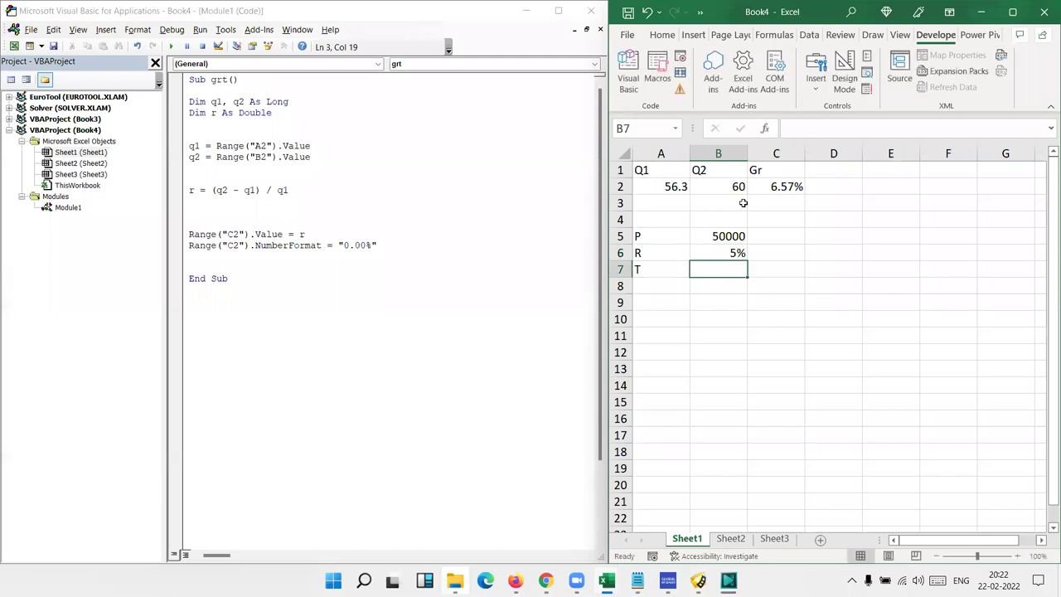
- Enter 3 as the term in B7 and the label amt in A9
type("3")
key("Return")
key("Return")
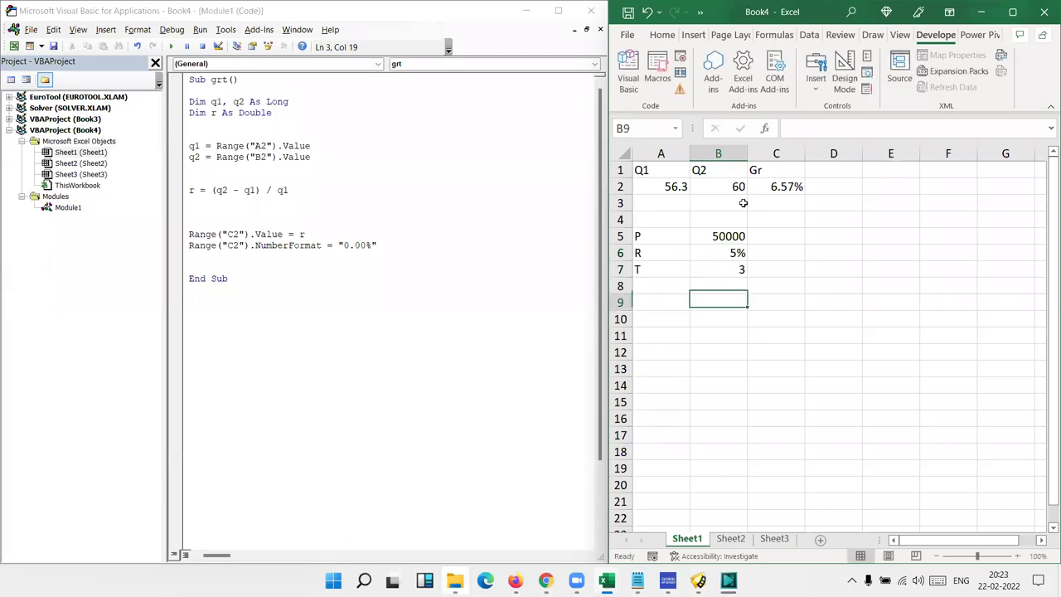
key("Left")
type("amt")
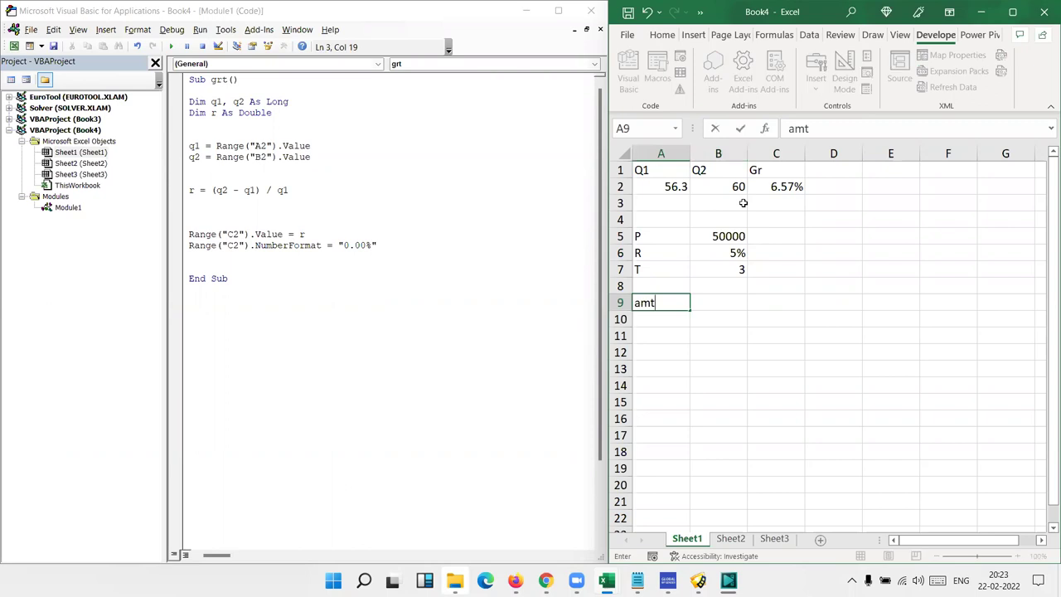
key("Return")
left_click(294, 303)
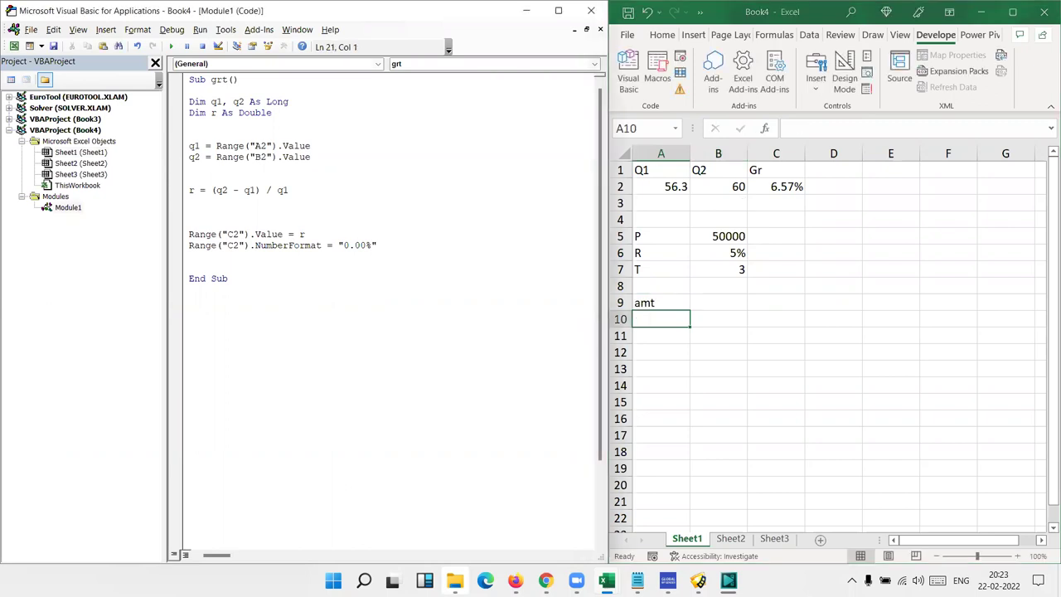
- Create a new Sub amt procedure below the grt macro
type("sub ")
type("int")
key("BackSpace")
key("BackSpace")
key("Return")
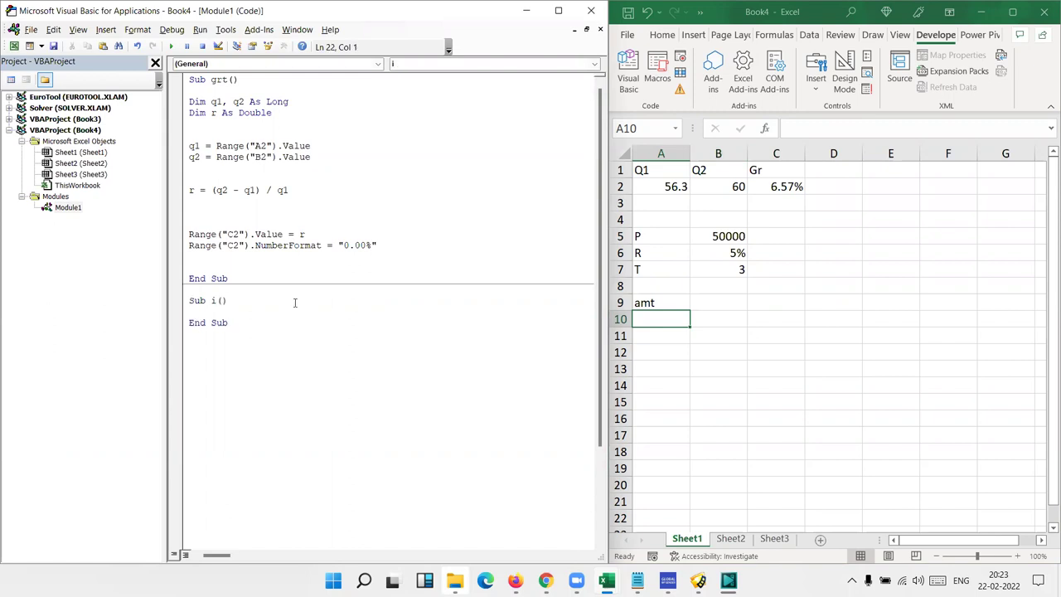
left_click(211, 300)
key("Delete")
type("amt")
key("Down")
key("Return")
key("Return")
key("Return")
left_click(229, 325)
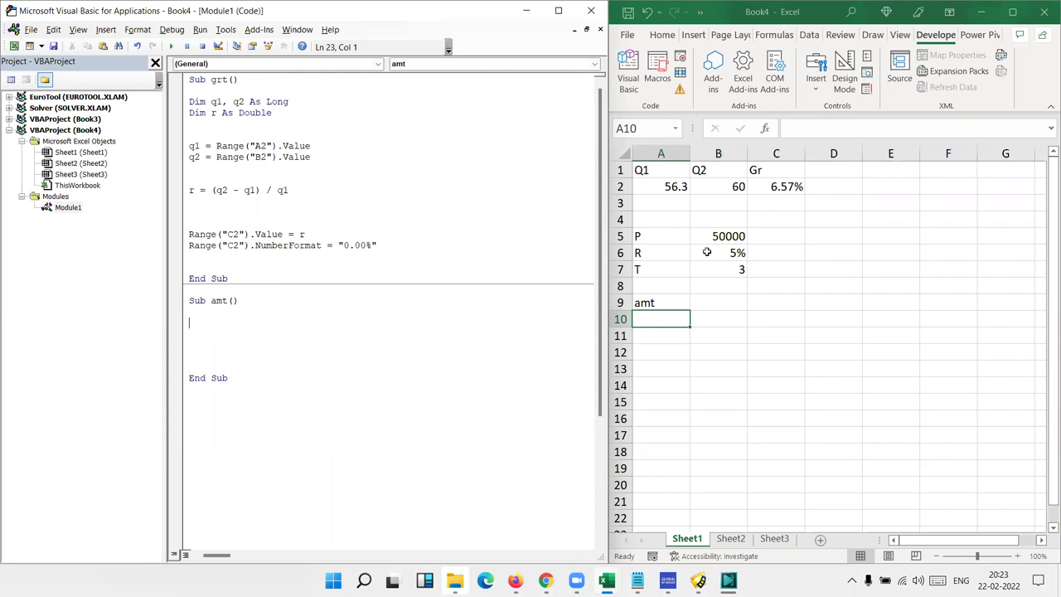
- Declare p As Long, r As Double and t As Byte in amt
left_click_drag(709, 238, 707, 267)
left_click(263, 327)
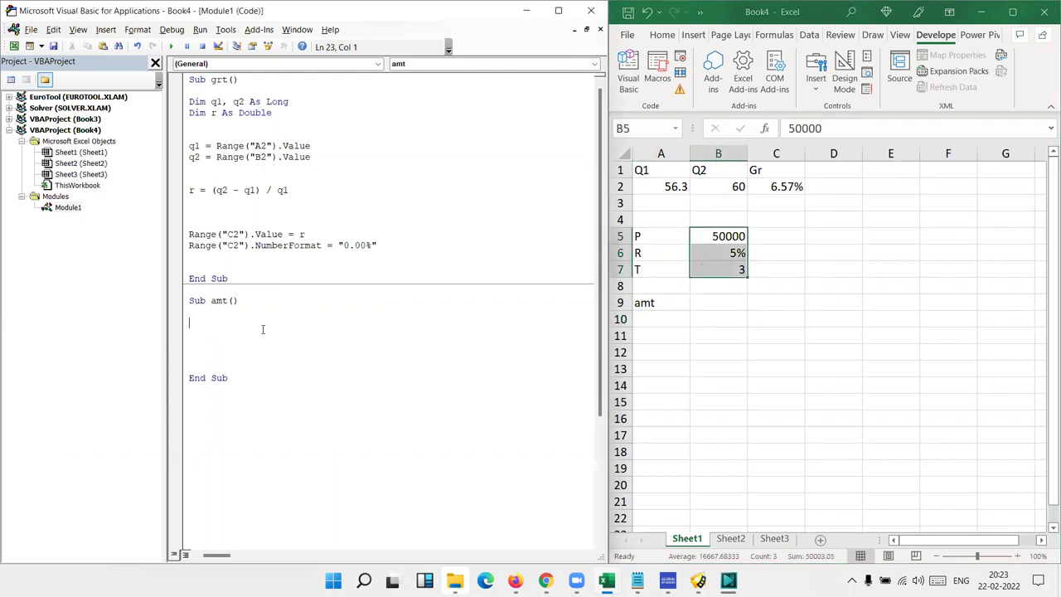
type("dim ")
type("p ")
type("as lon")
key("Tab")
key("Return")
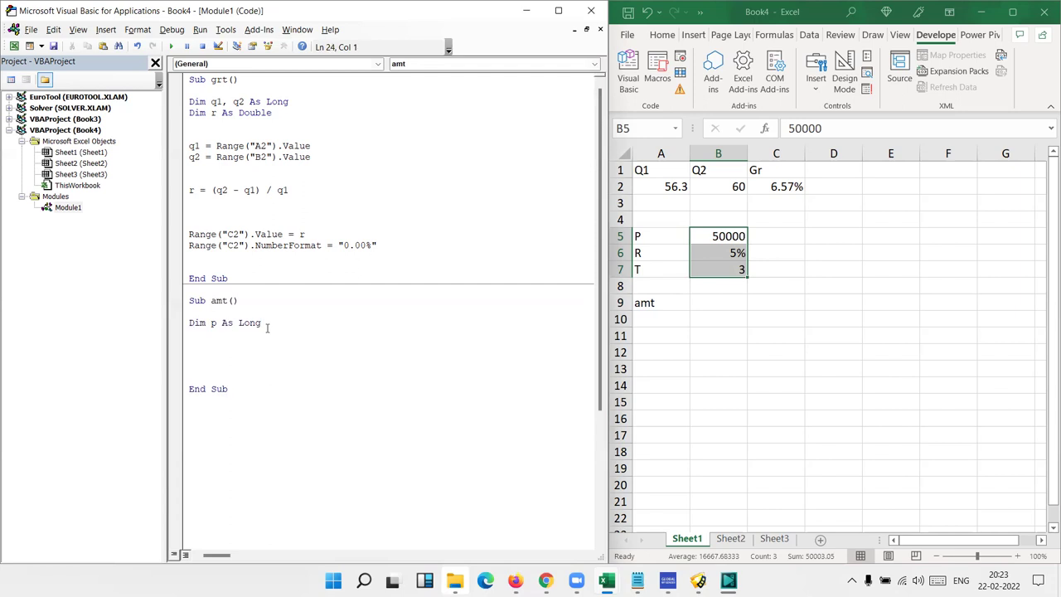
type("di")
type("m r as ")
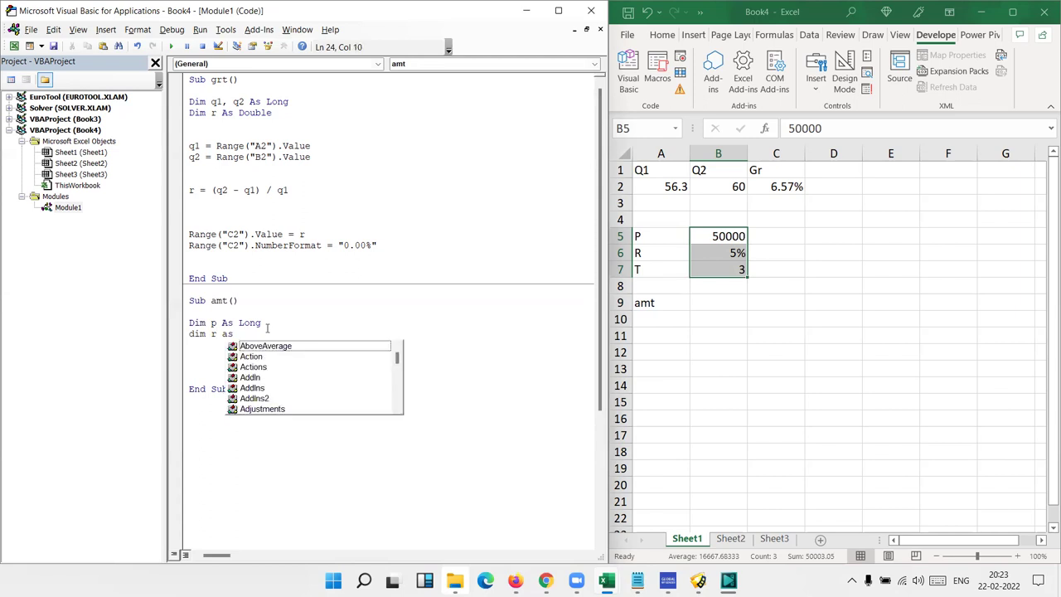
type("do")
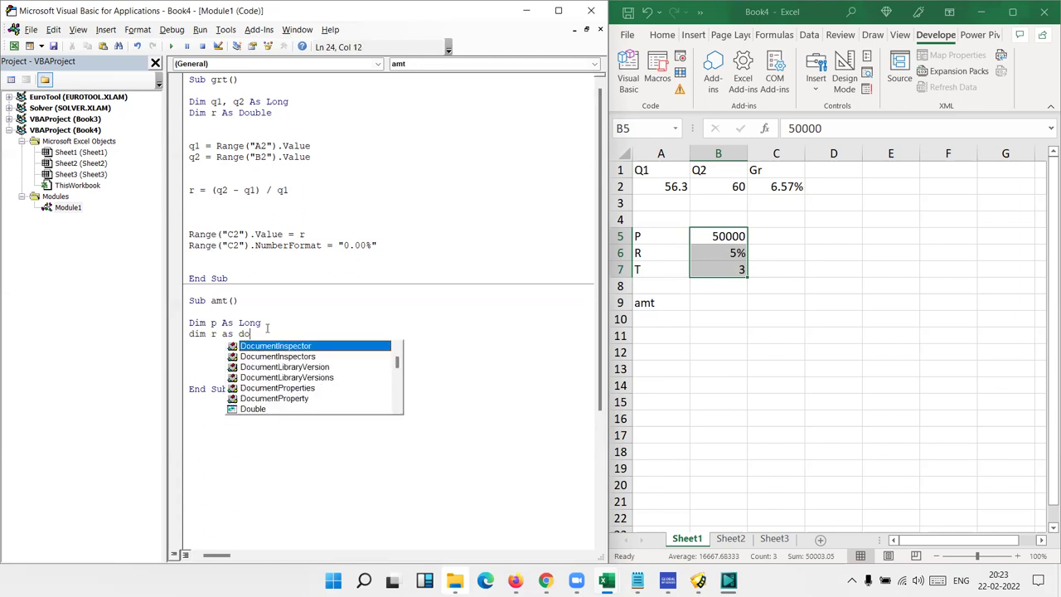
type("u")
key("Return")
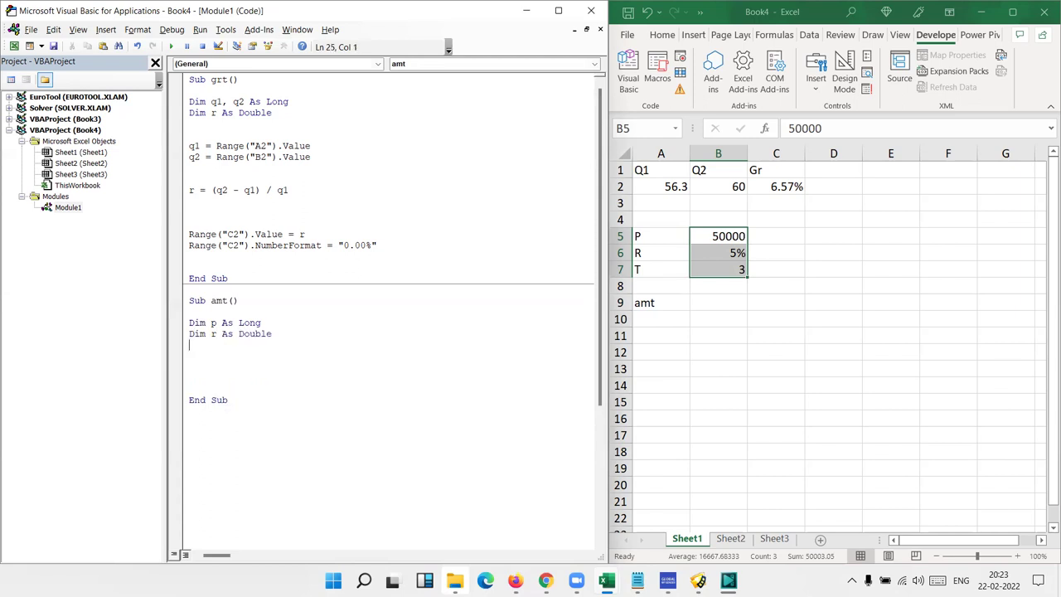
type("dim")
type(" t as b")
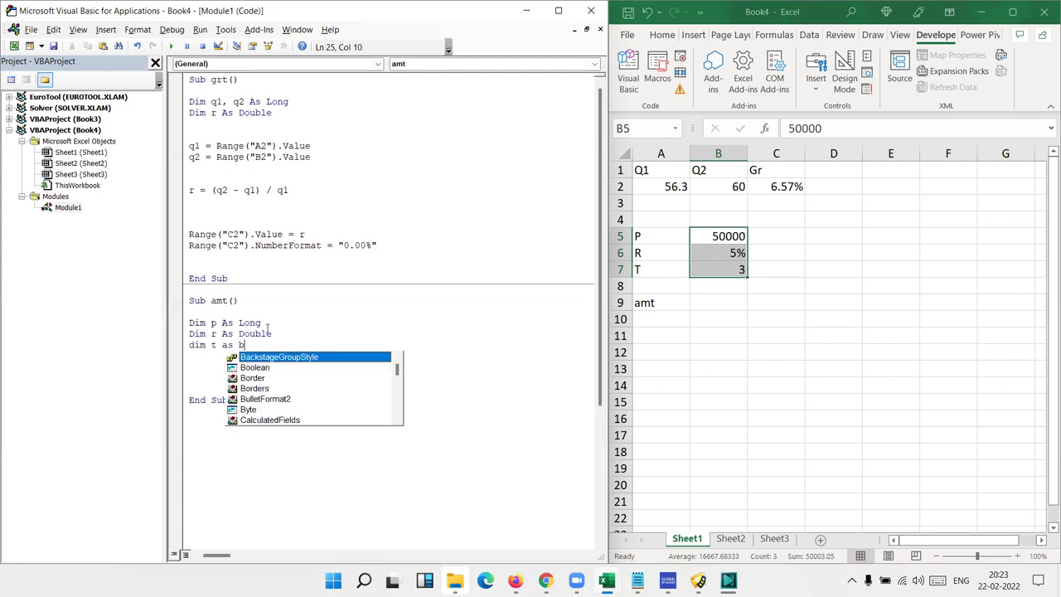
type("yt")
key("Tab")
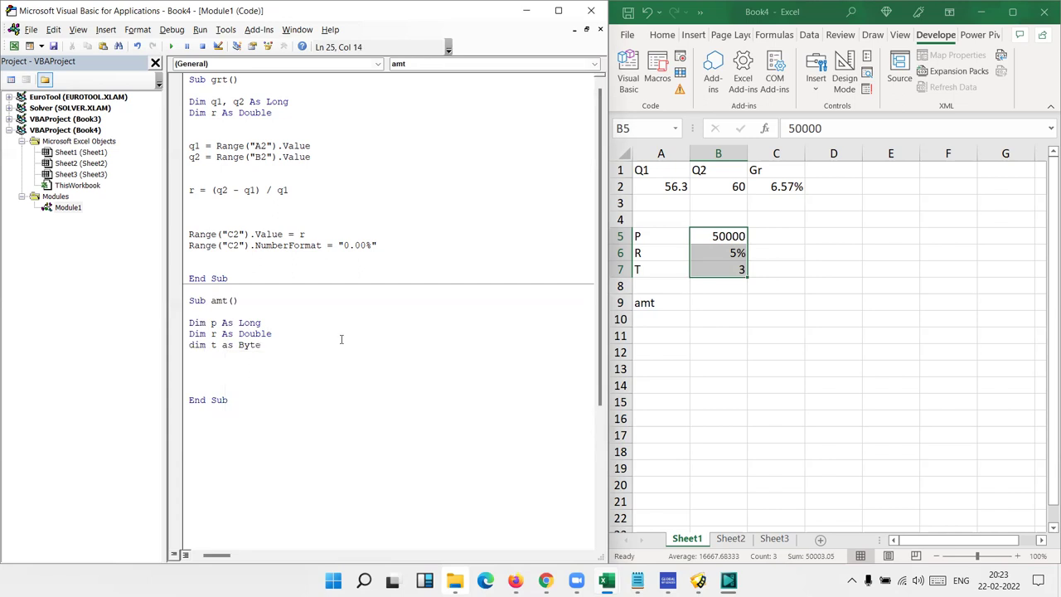
key("Return")
key("Return")
scroll(221, 323, "down", 1)
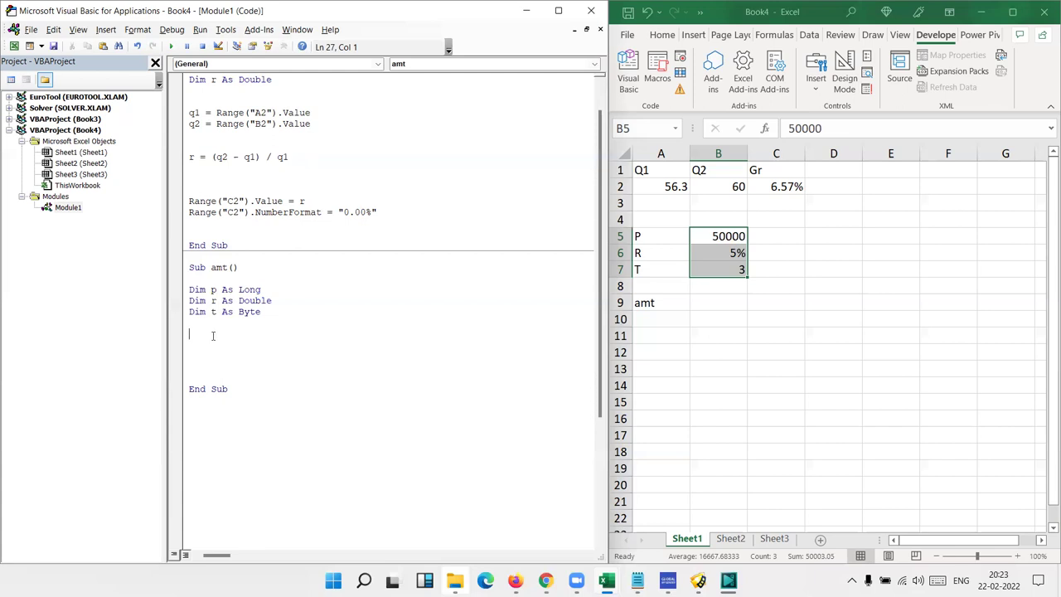
- Declare re As Double below the existing declarations in Sub amt
left_click(219, 348)
key("Up")
key("Up")
key("Down")
type("di")
type("m ")
type("re")
type(" as do")
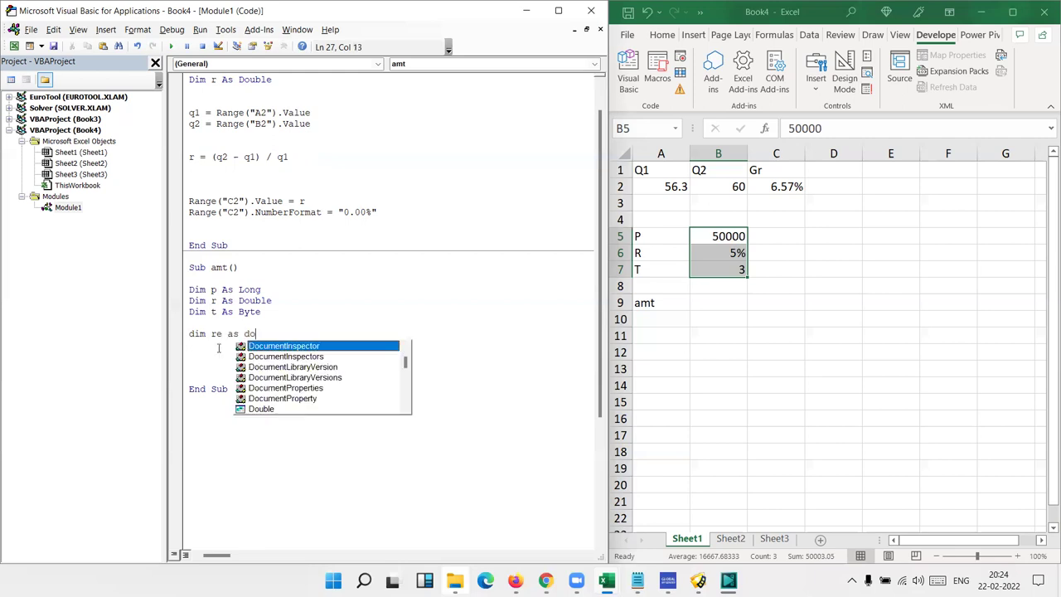
type("u")
key("Return")
key("Return")
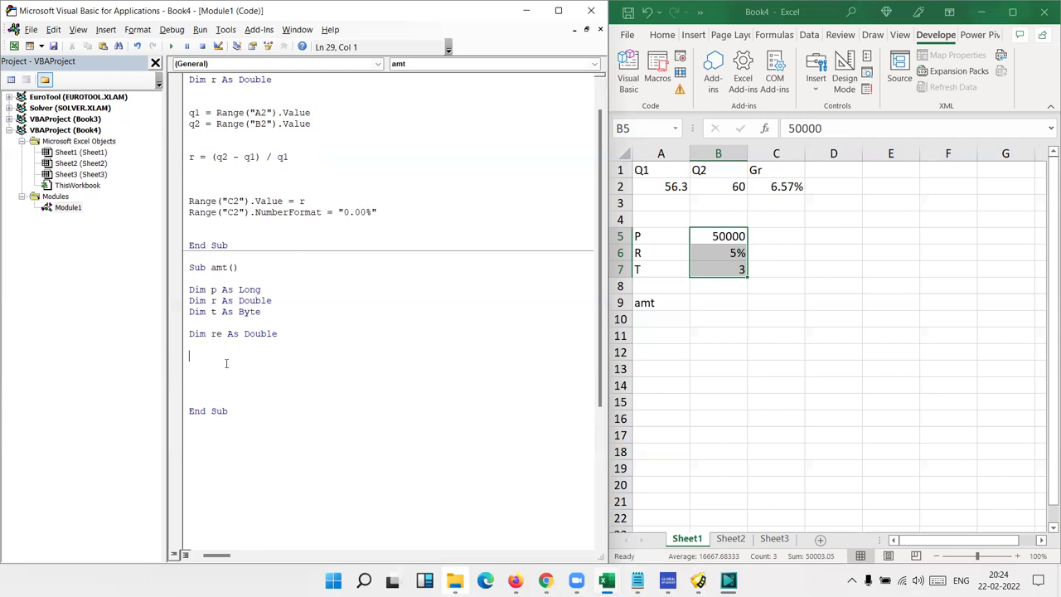
- Write re = p * ((1 + (r / 12)) ^ (t * 12)) on the next line
type("re")
type("=")
type("p(")
key("BackSpace")
type("*(")
type("1+")
type("(r/")
type("12")
type(")")
type(")")
type("^(")
type("t*")
type("12")
type(")")
left_click(215, 356)
type("(")
left_click(250, 373)
- Handwrite 'A = P ×' in ink in the empty cells beside the data
key("Up")
mouse_move(691, 379)
left_mouse_down()
mouse_move(712, 382)
mouse_move(718, 357)
left_mouse_up()
left_click_drag(734, 357, 765, 357)
mouse_move(770, 307)
left_mouse_down()
mouse_move(787, 360)
mouse_move(771, 318)
left_mouse_up()
mouse_move(809, 282)
left_mouse_down()
mouse_move(850, 313)
mouse_move(832, 336)
left_mouse_up()
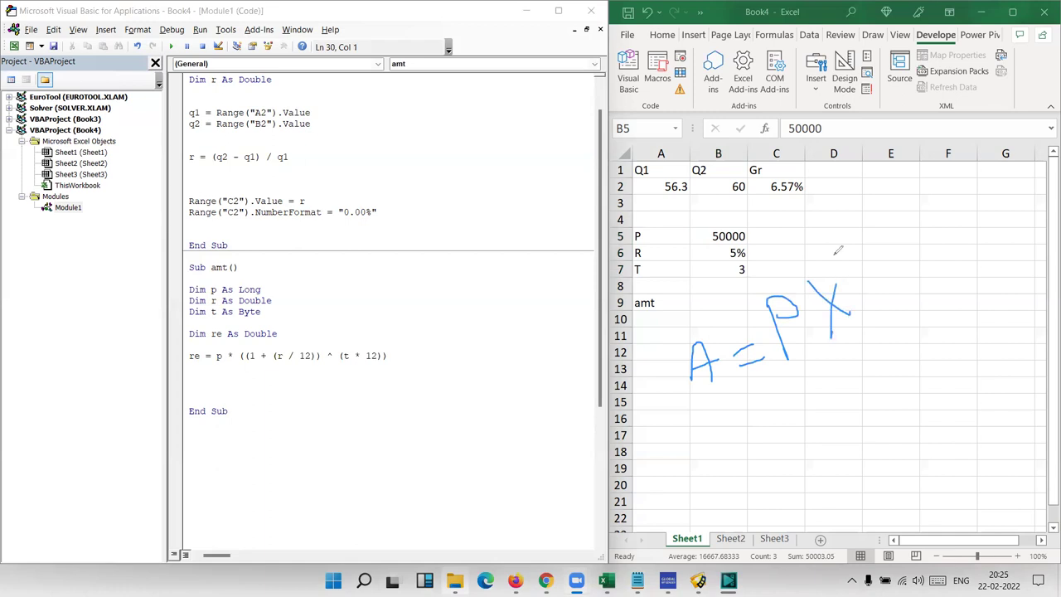
- Continue the ink formula with '(1 +' and an exponent note near column F
left_click_drag(832, 252, 913, 324)
mouse_move(871, 277)
left_mouse_down()
mouse_move(875, 300)
mouse_move(899, 256)
left_mouse_up()
mouse_move(884, 254)
left_mouse_down()
mouse_move(888, 272)
mouse_move(917, 237)
mouse_move(920, 292)
mouse_move(952, 282)
left_mouse_up()
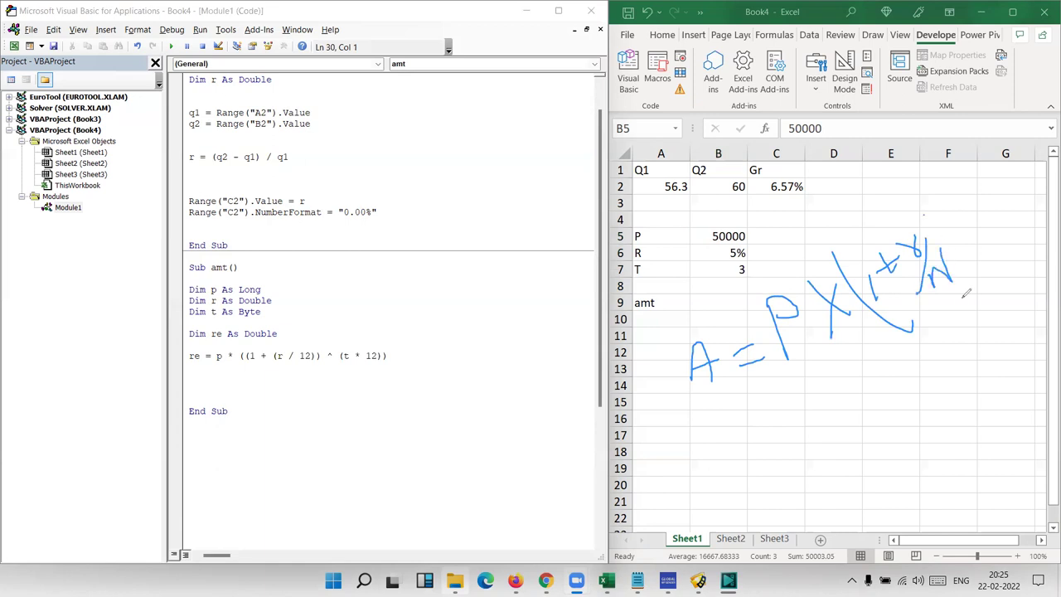
left_click_drag(925, 214, 929, 217)
left_click_drag(928, 178, 932, 201)
left_click_drag(937, 149, 924, 198)
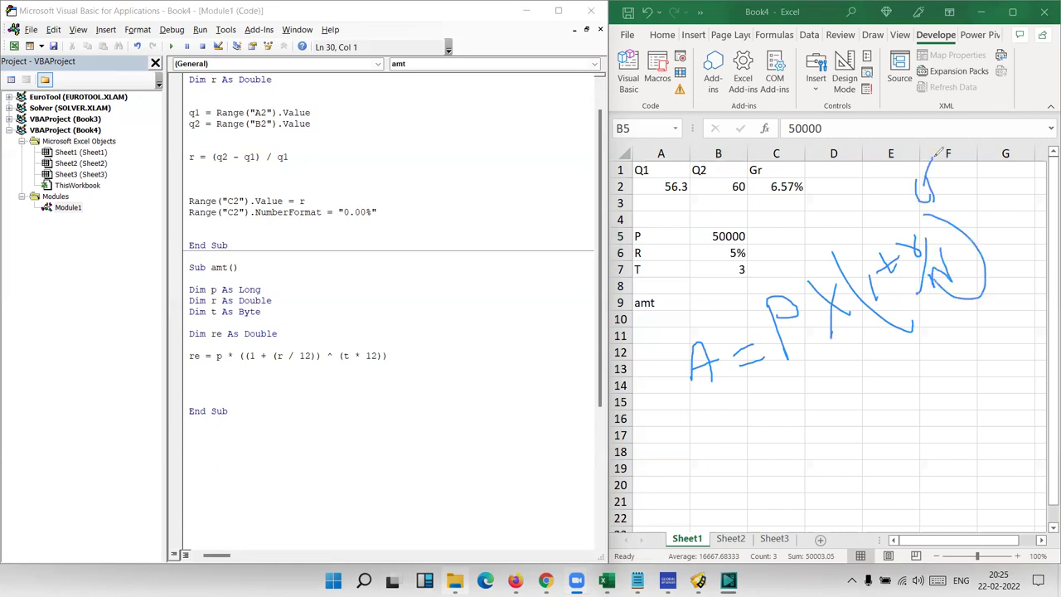
mouse_move(939, 157)
left_mouse_down()
mouse_move(957, 171)
mouse_move(977, 139)
mouse_move(994, 192)
left_mouse_up()
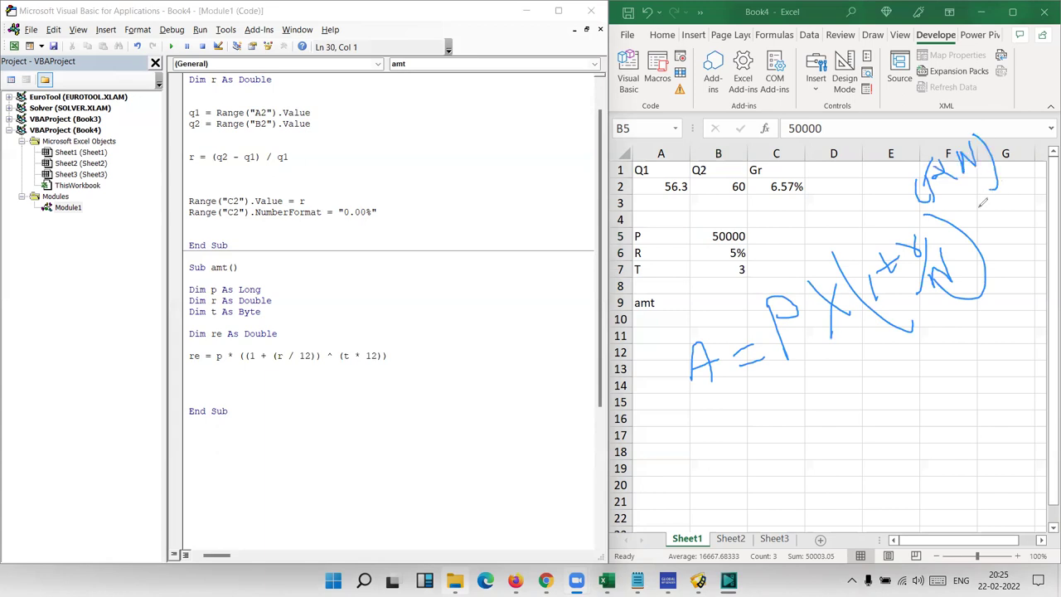
left_click_drag(718, 236, 718, 269)
left_click(194, 357)
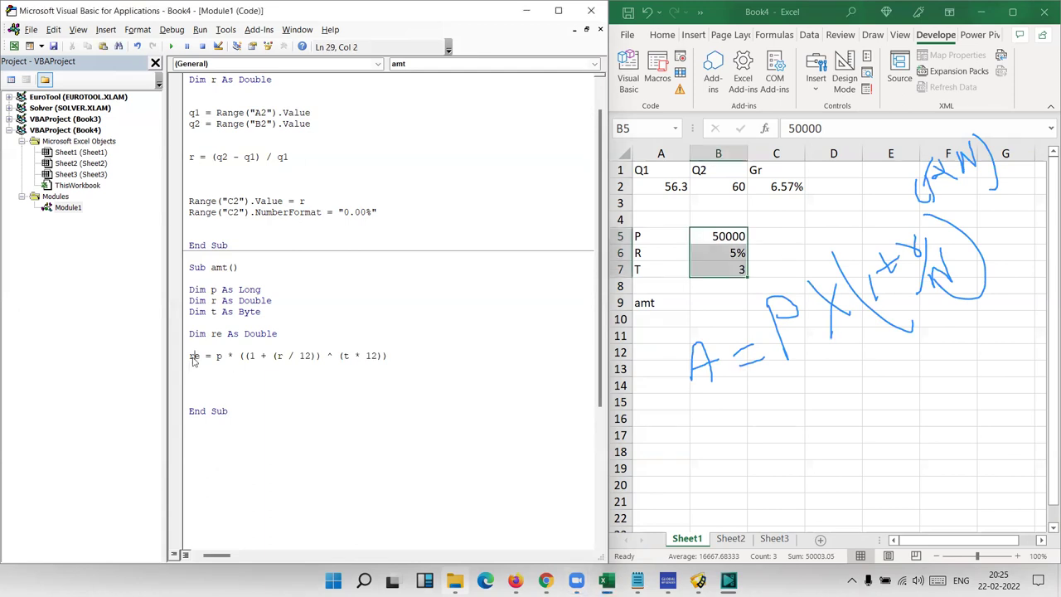
double_click(207, 362)
left_click(266, 346)
left_click(266, 354)
left_click_drag(260, 312, 266, 312)
left_click_drag(182, 290, 184, 312)
left_click(194, 299)
double_click(197, 289)
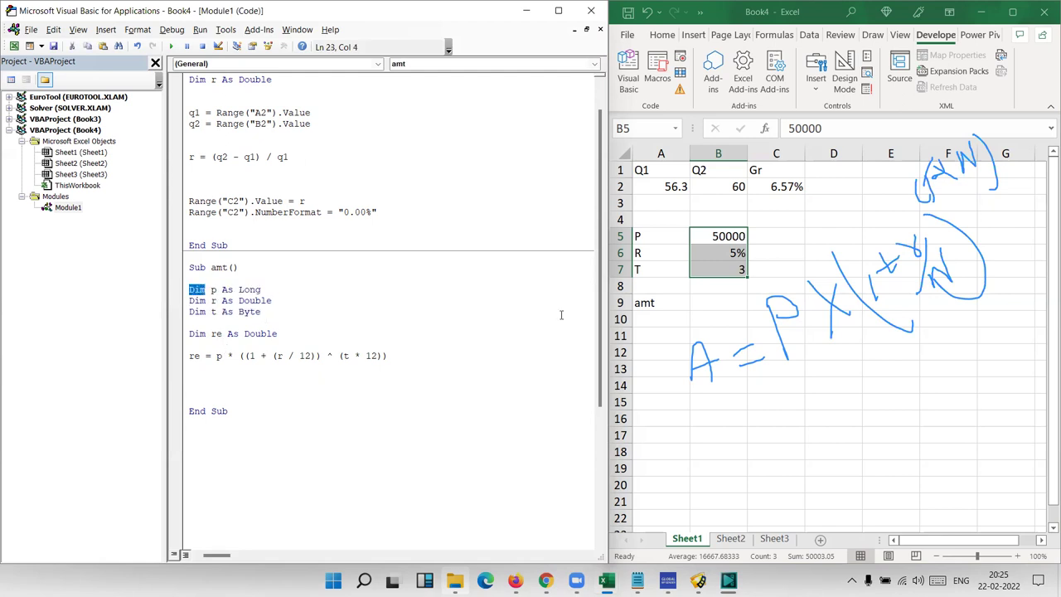
left_click(638, 243)
left_click(640, 267)
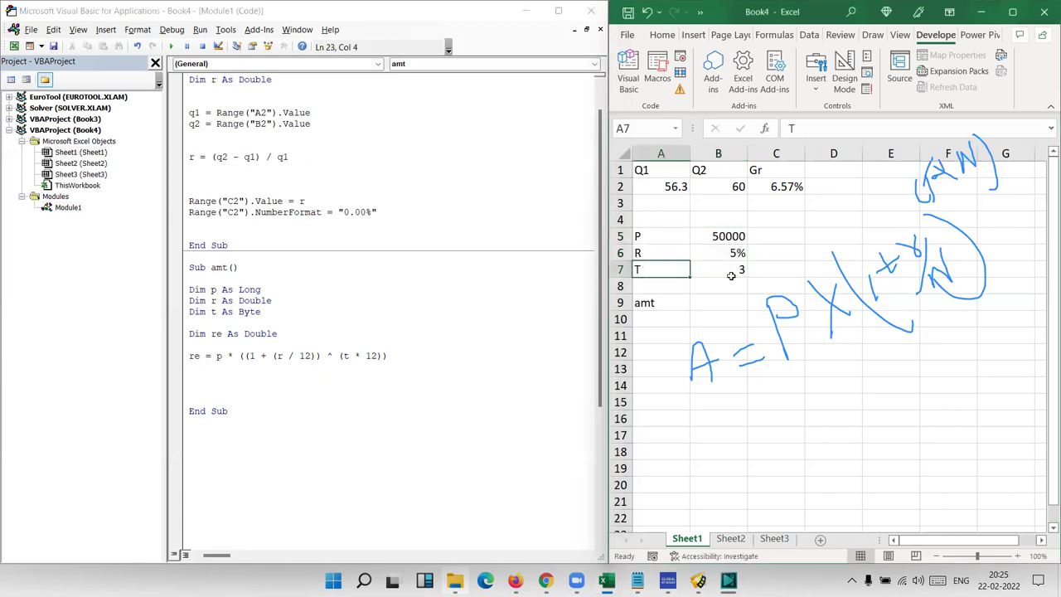
left_click_drag(722, 236, 721, 269)
left_click(714, 303)
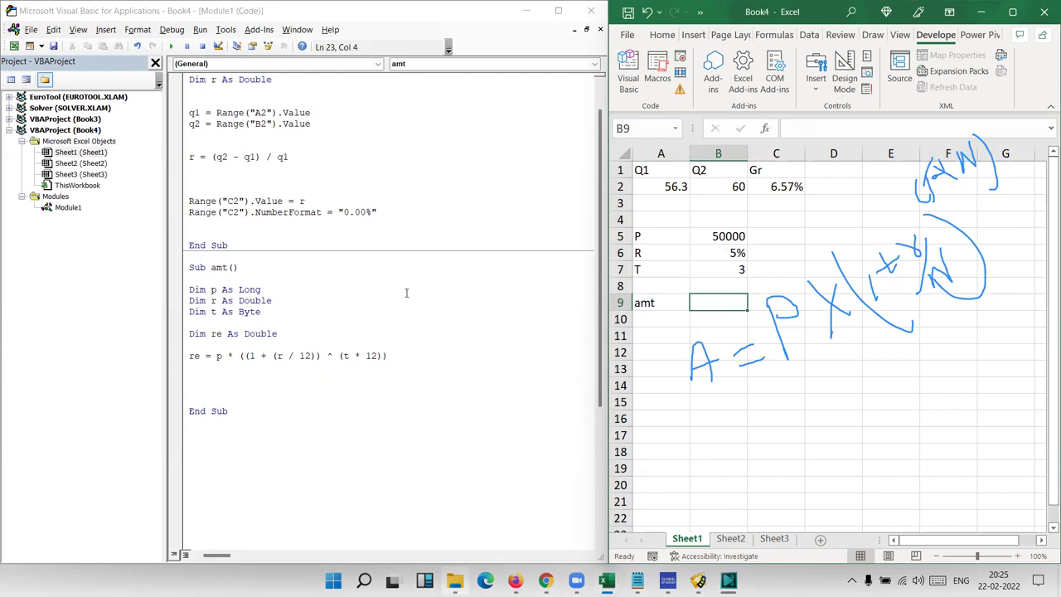
scroll(280, 241, "up", 1)
left_click(253, 116)
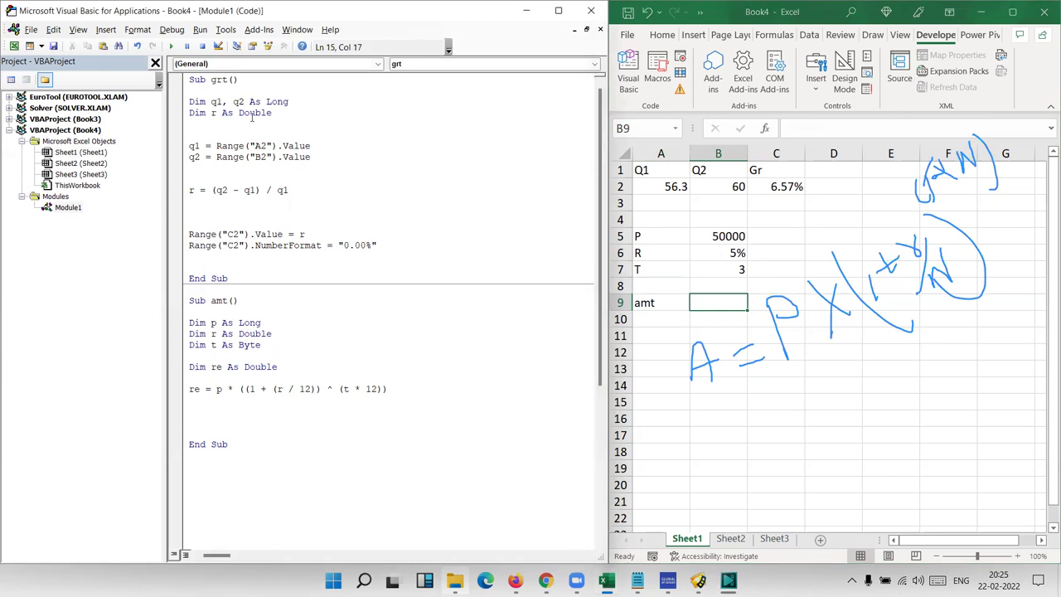
left_click(774, 196)
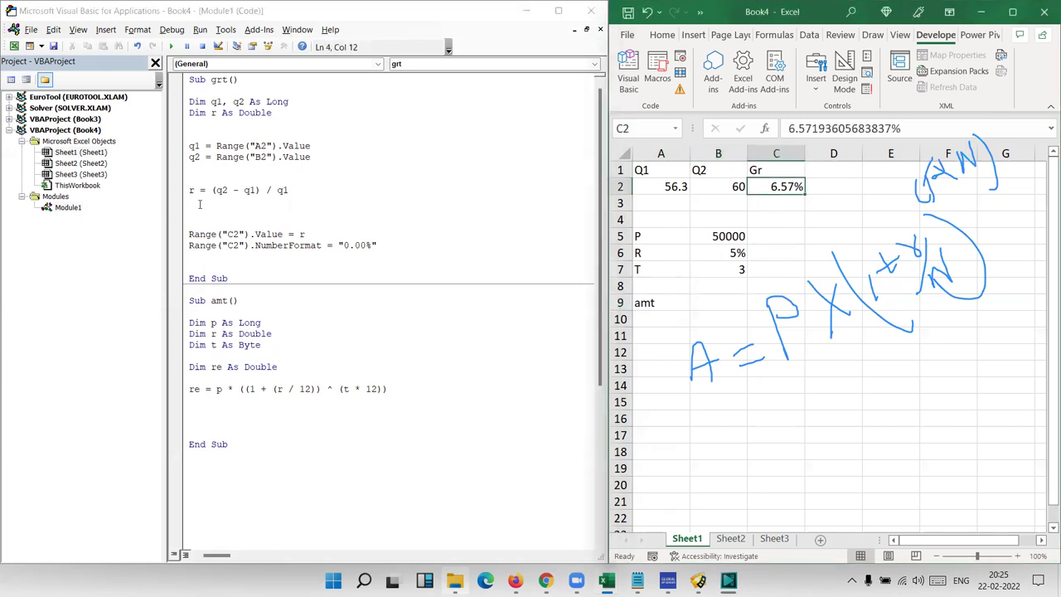
left_click_drag(323, 192, 243, 180)
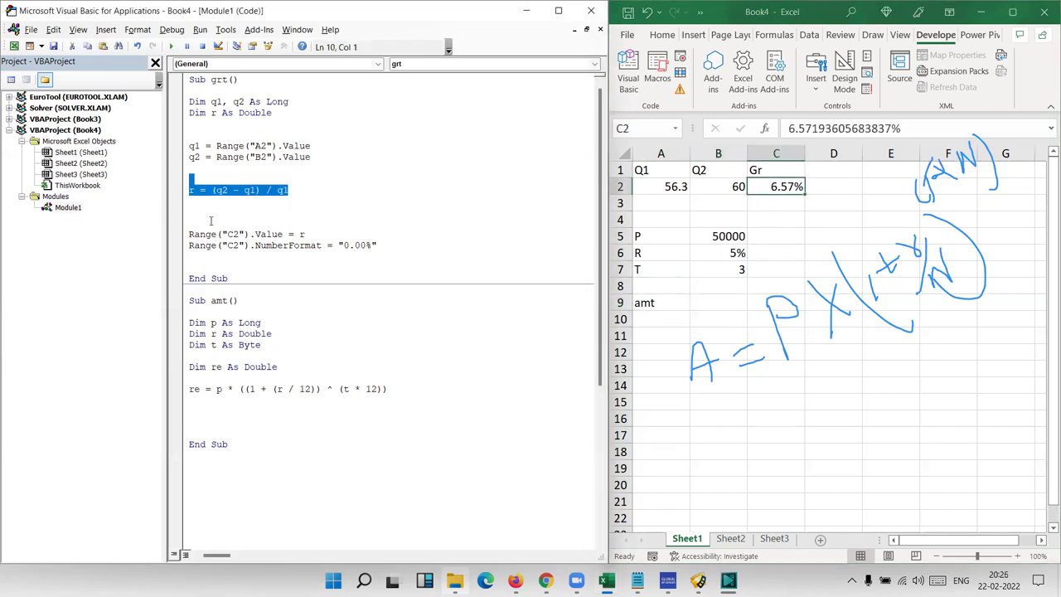
left_click_drag(305, 235, 189, 223)
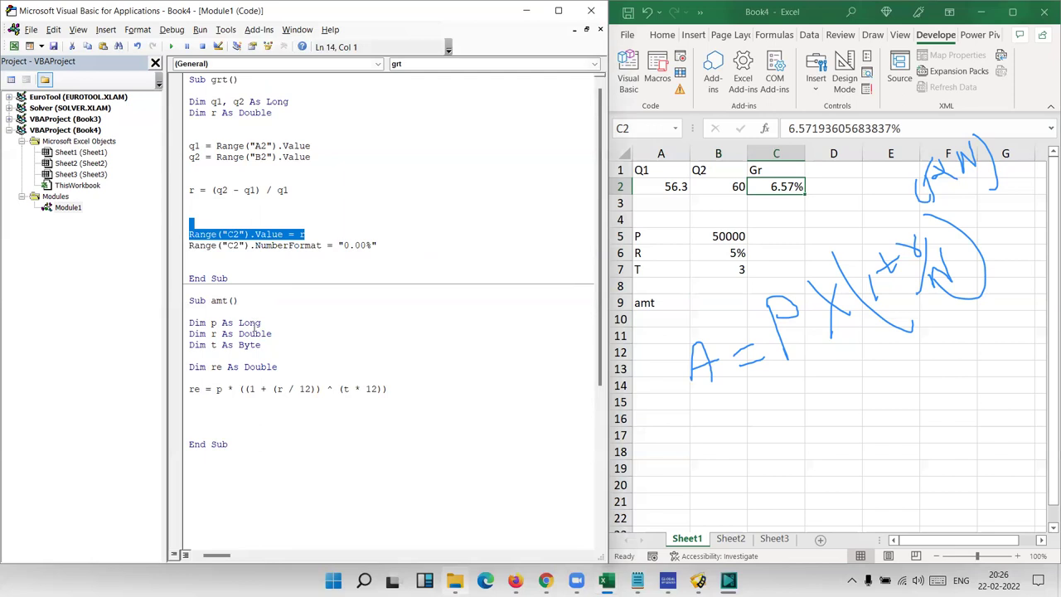
scroll(231, 269, "down", 2)
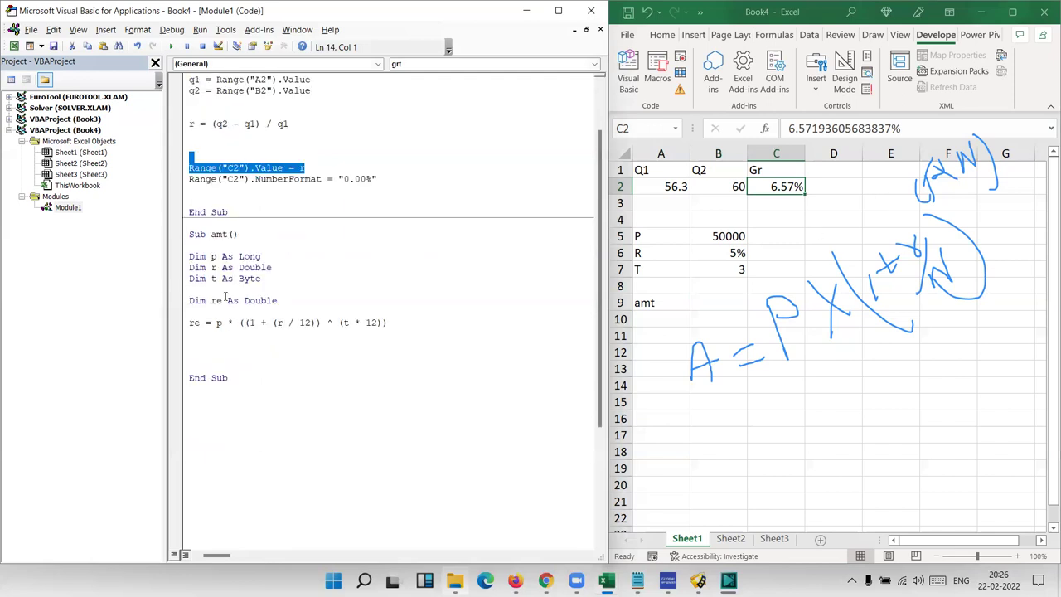
left_click(282, 259)
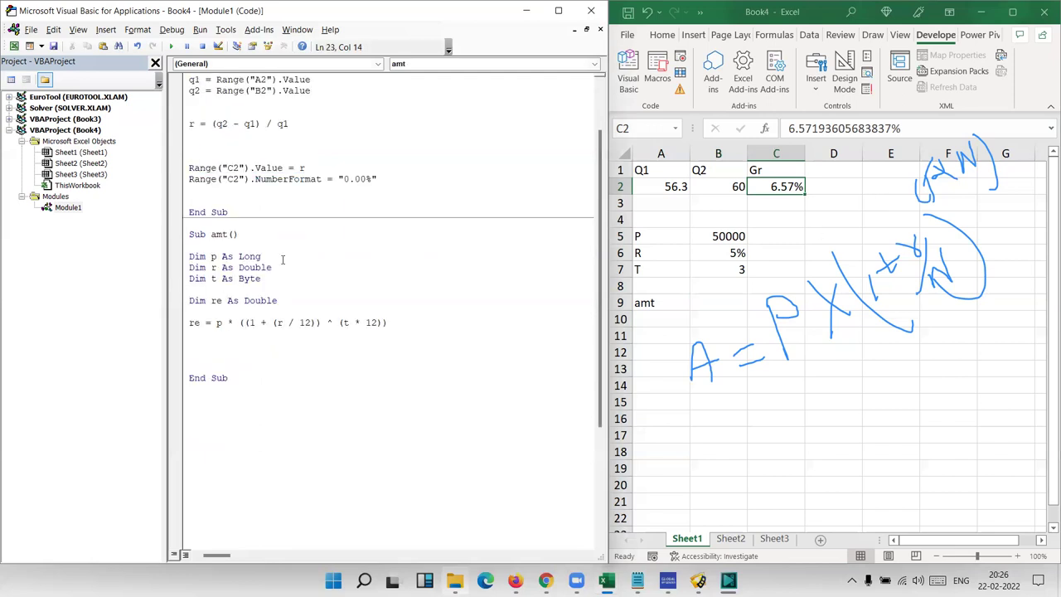
left_click(718, 237)
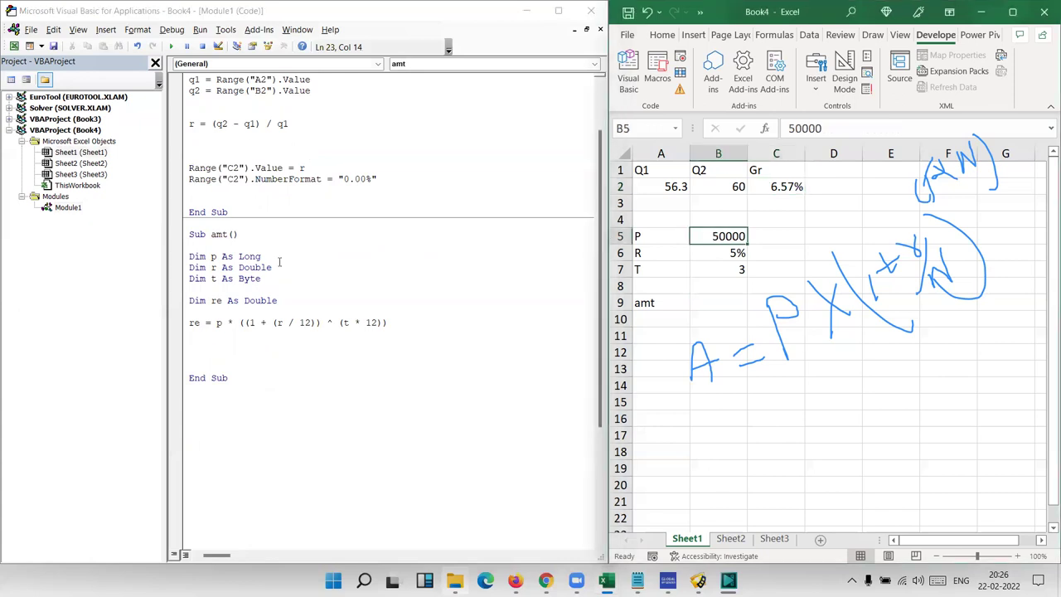
left_click(706, 253)
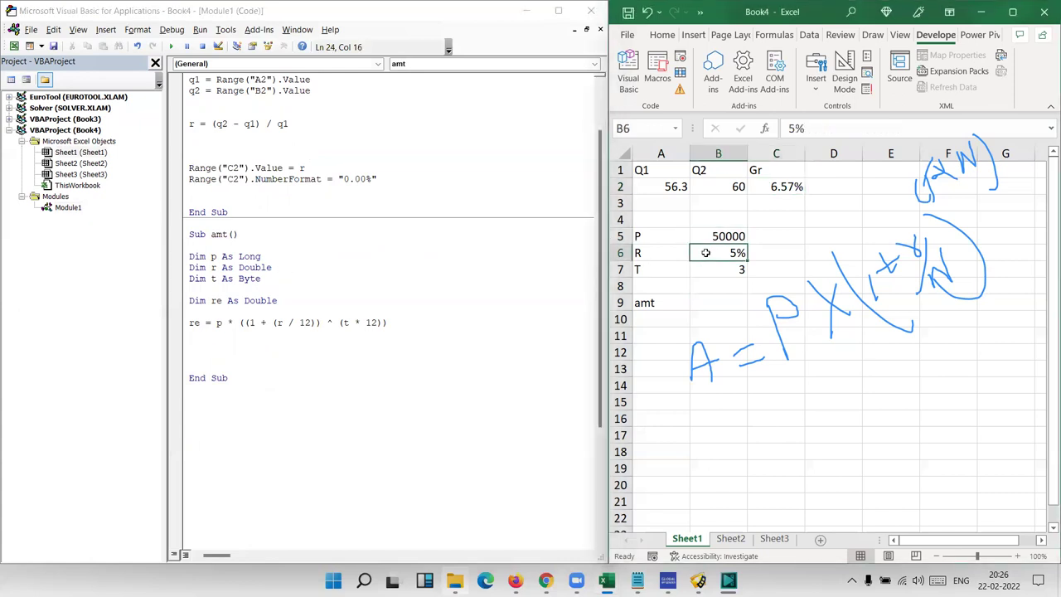
left_click(287, 277)
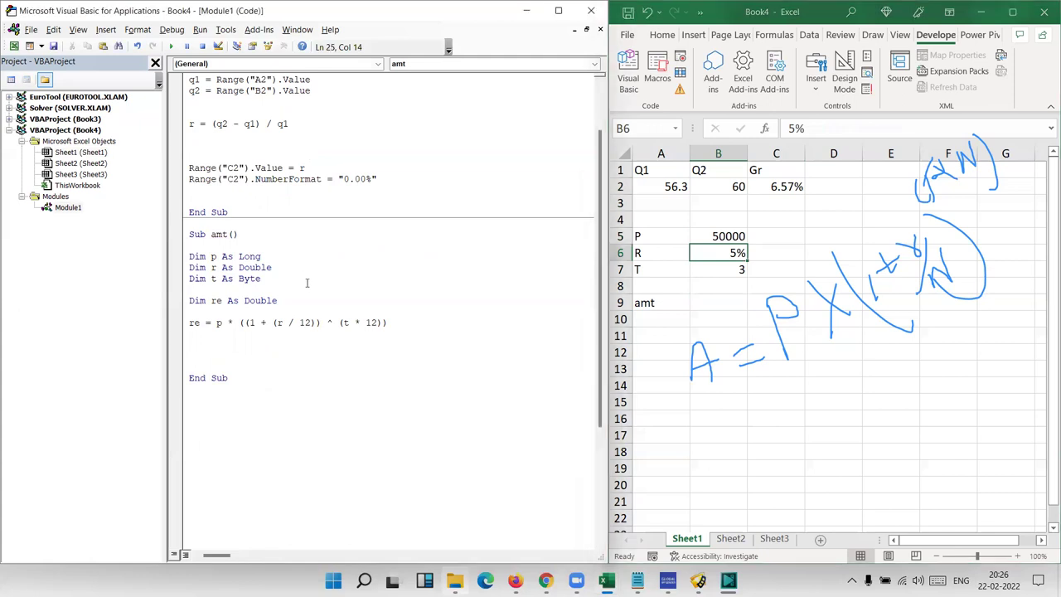
left_click(717, 269)
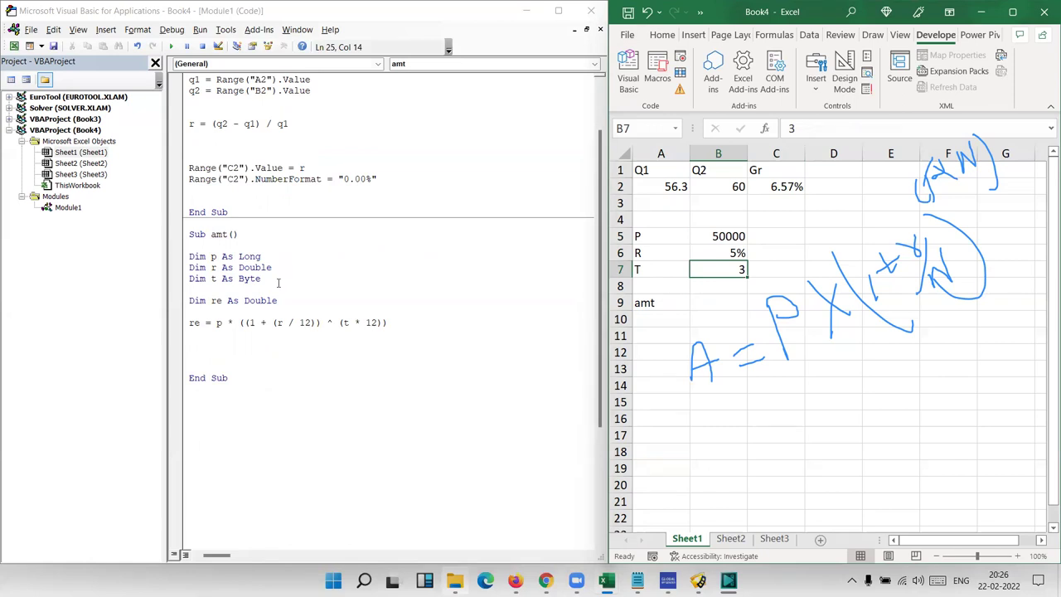
- Add p = Range("B5").Value on a new line below the Dim declarations
key("Down")
key("Return")
key("Return")
key("Return")
key("Return")
key("Return")
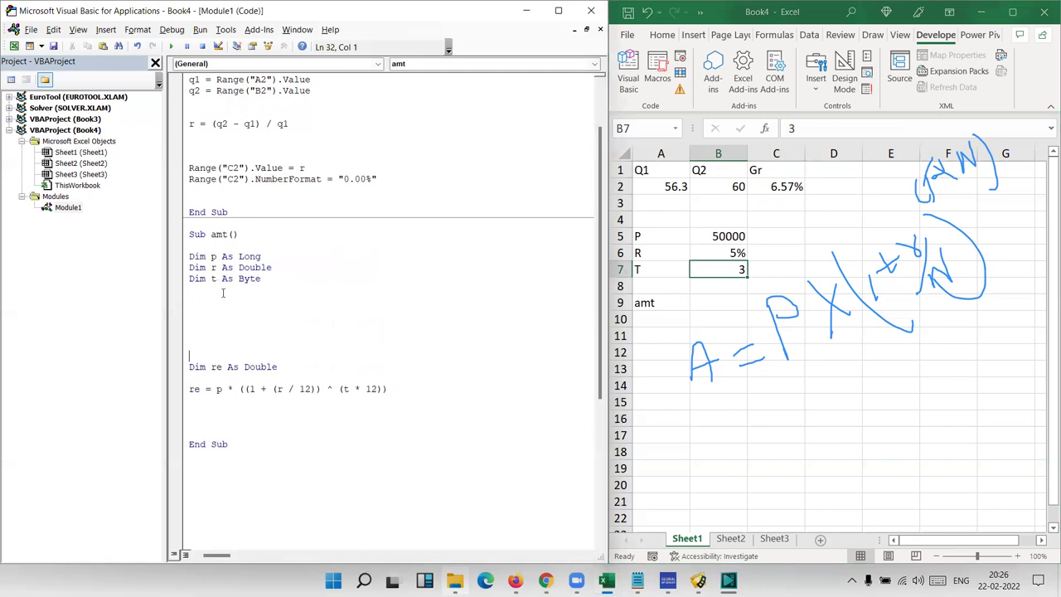
left_click(223, 306)
type("p")
type("=")
type("range")
type("(\"B")
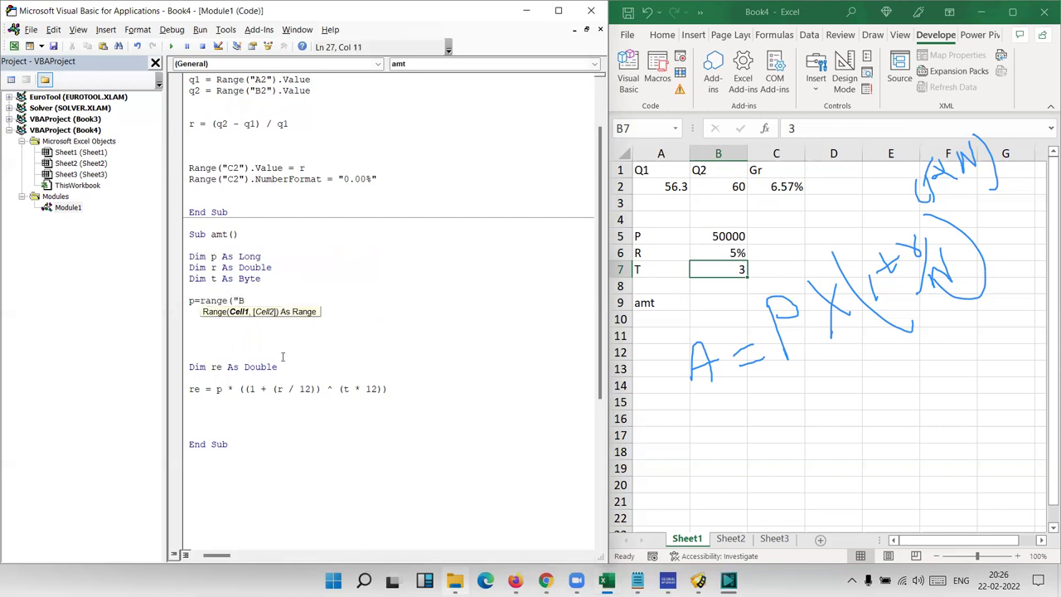
type("5\")")
type(".v")
key("Down")
key("Return")
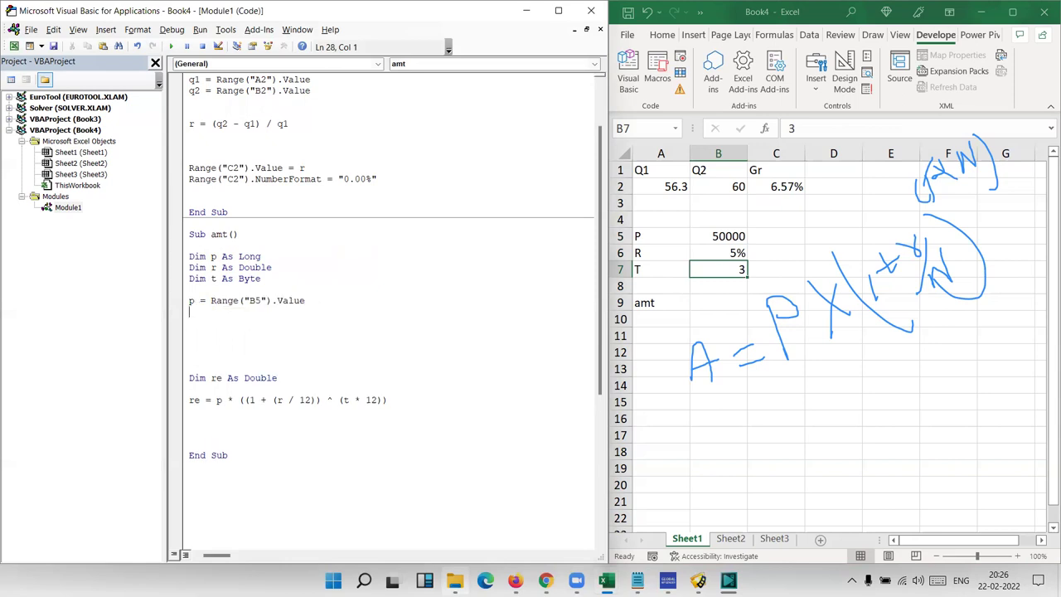
- Add r = Range("b6").Value and t = Range("b7").Value on the following lines
type("r=")
type("range")
type("(")
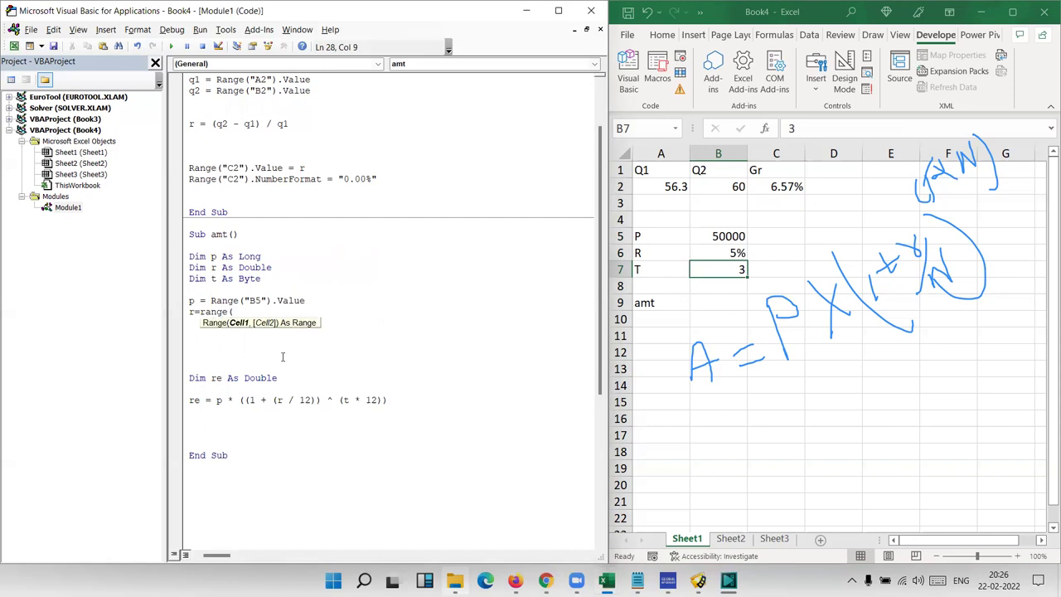
type("\"b6")
type("\").v")
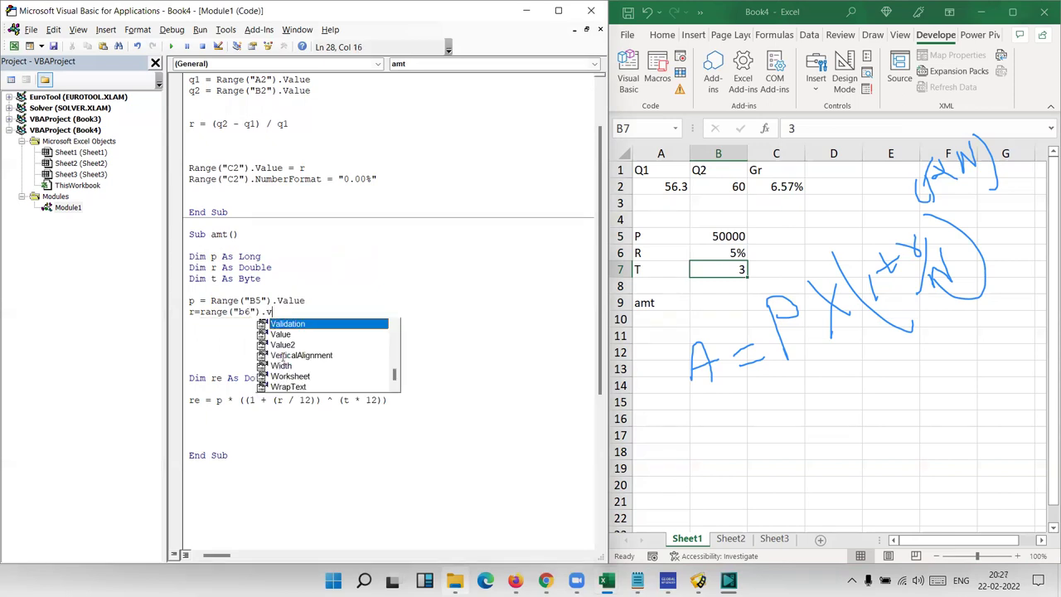
key("Down")
key("Return")
type("t=")
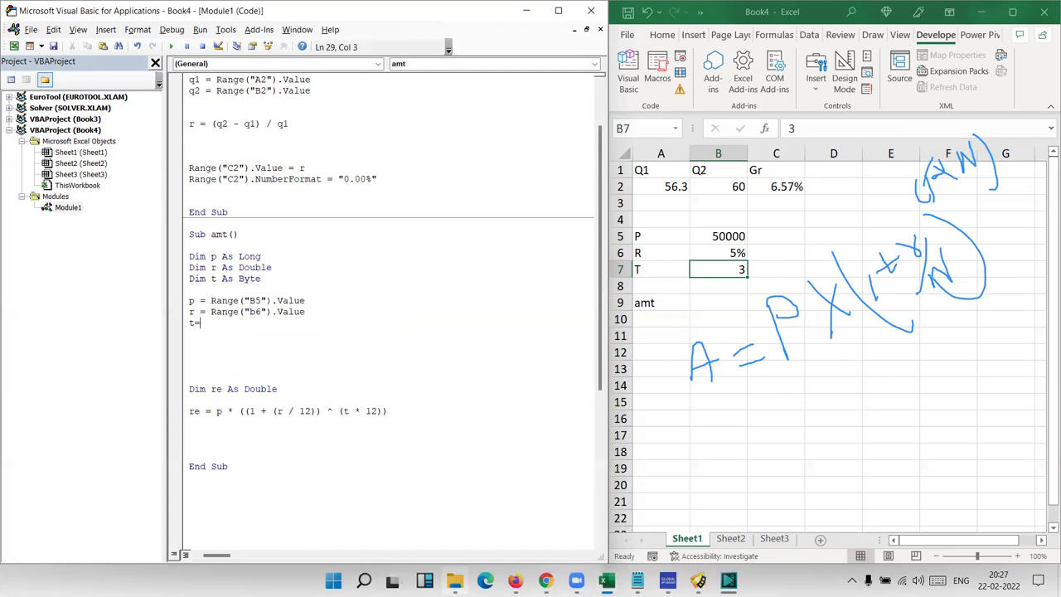
type("range")
type("(")
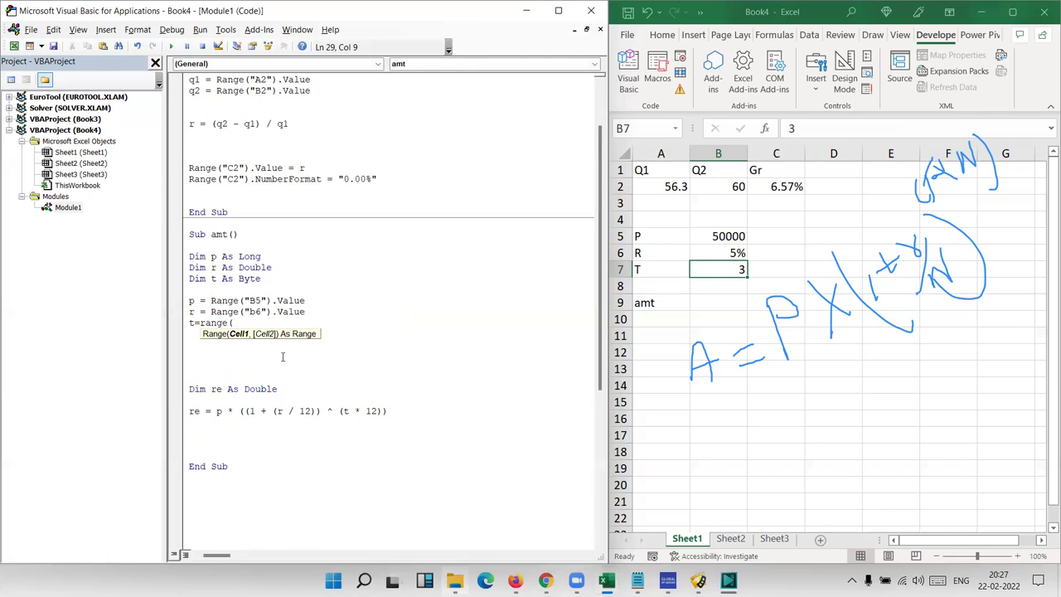
type("b7")
key("Left")
key("Left")
type("\"")
key("Right")
key("Right")
type("\"")
type(").va")
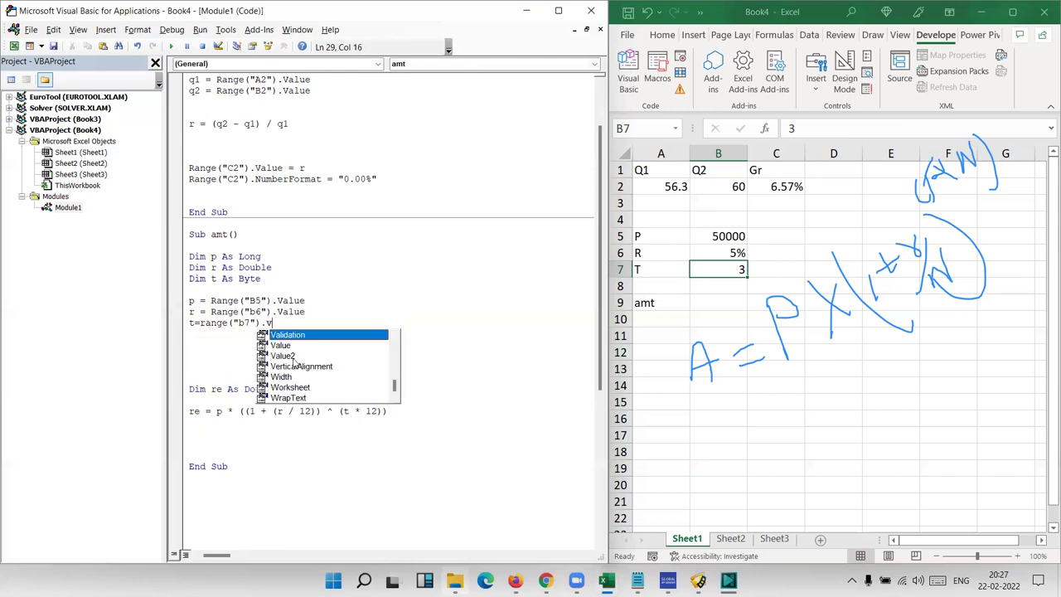
key("Return")
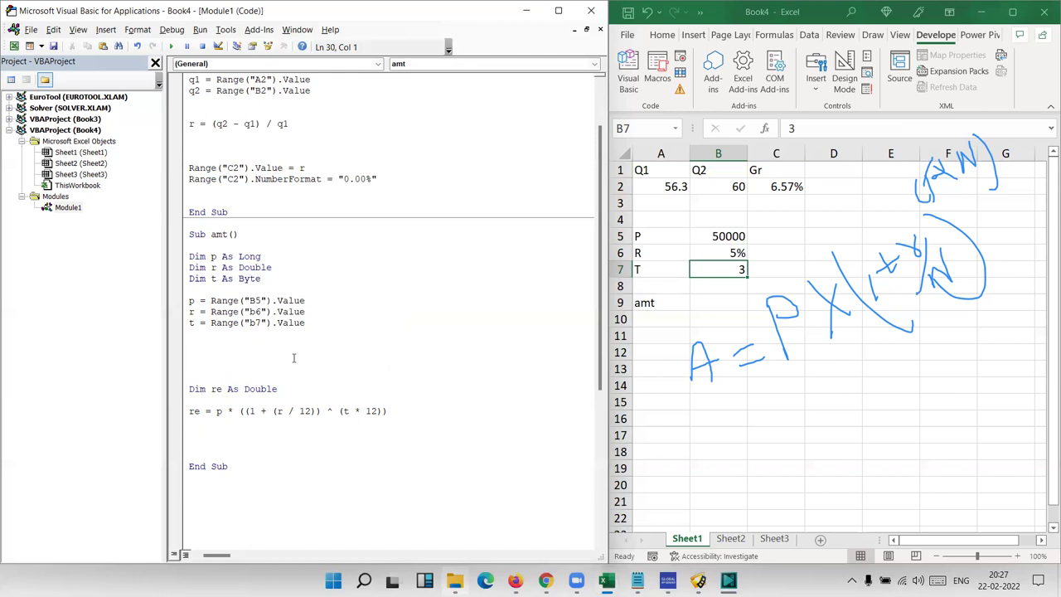
- Add the line Range("B9").Value = re after the re formula
key("Down")
key("Down")
key("Down")
key("Down")
key("Down")
key("Down")
type("ra")
type("nge(")
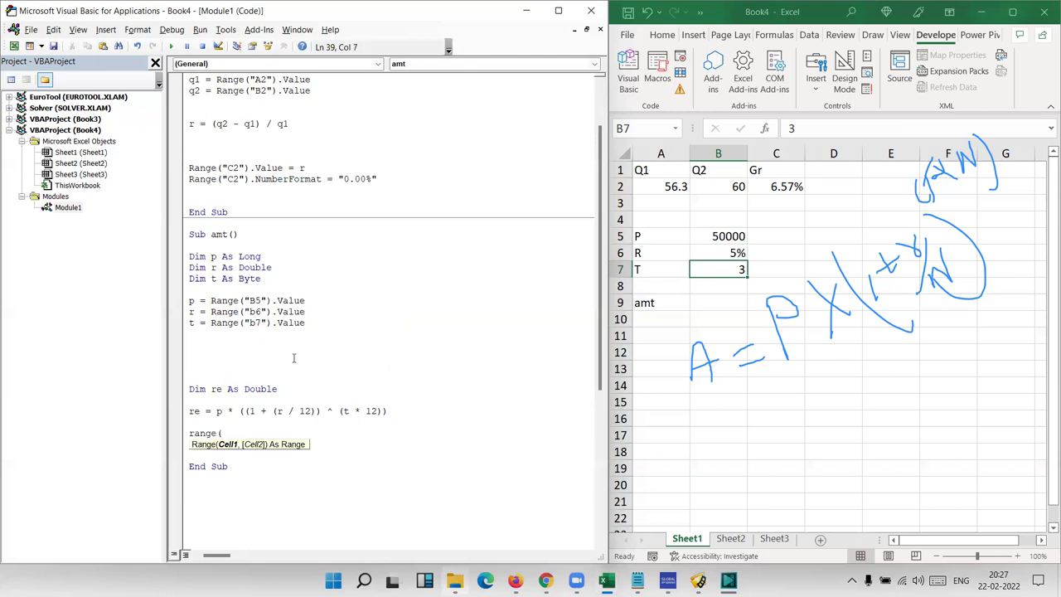
type("\"B")
type("7")
key("BackSpace")
type("9\")")
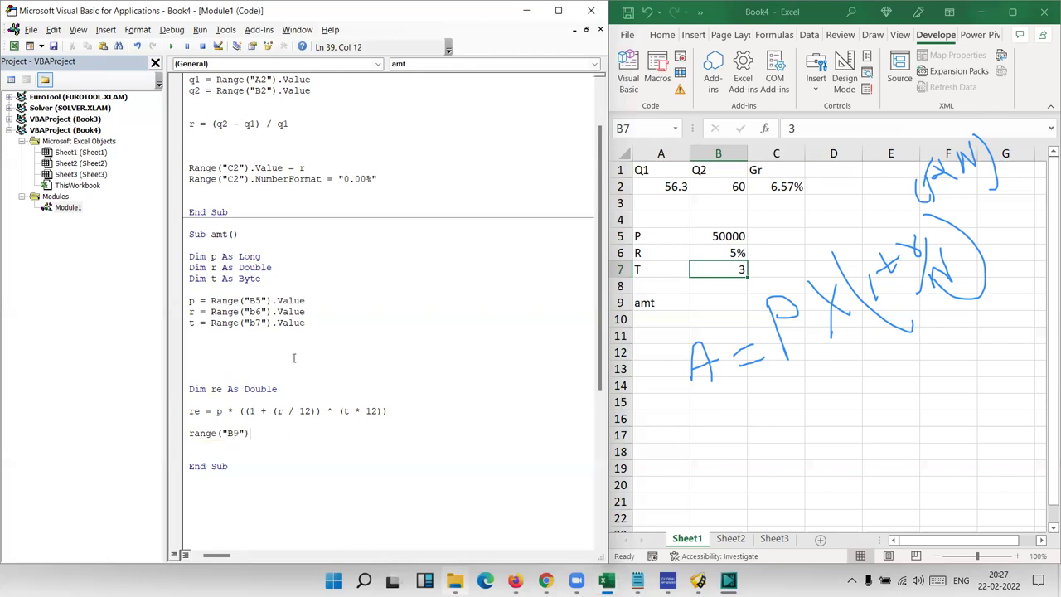
type(".v =")
key("alt")
key("alt+space")
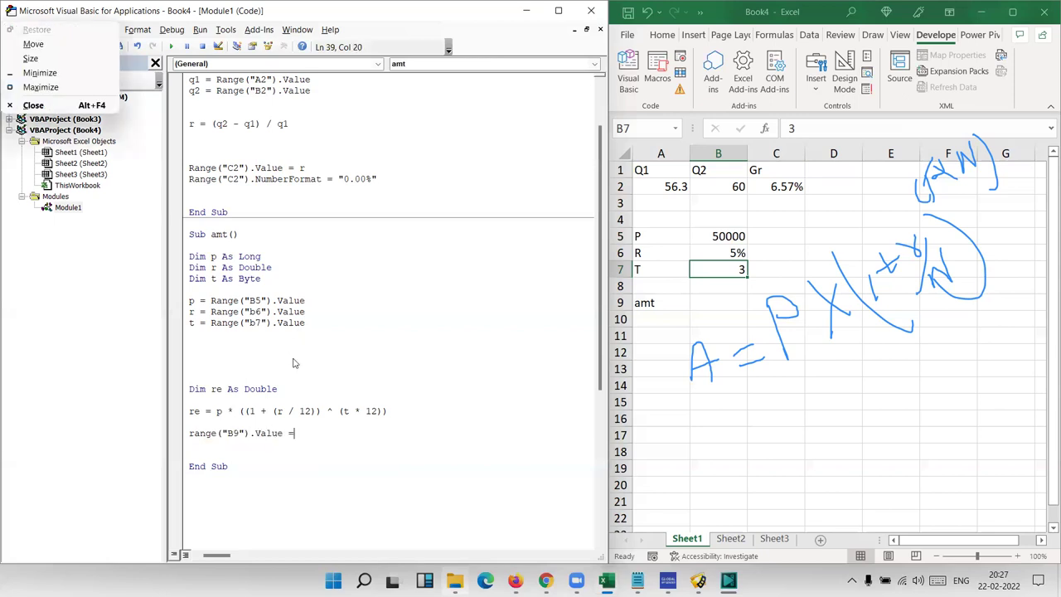
key("Escape")
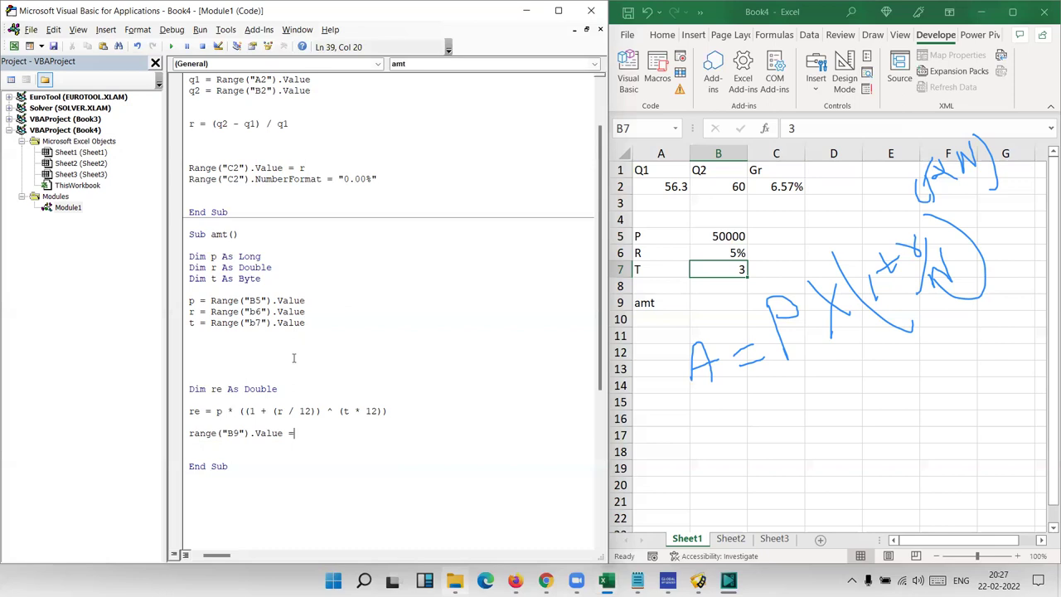
type("re")
scroll(359, 419, "down", 2)
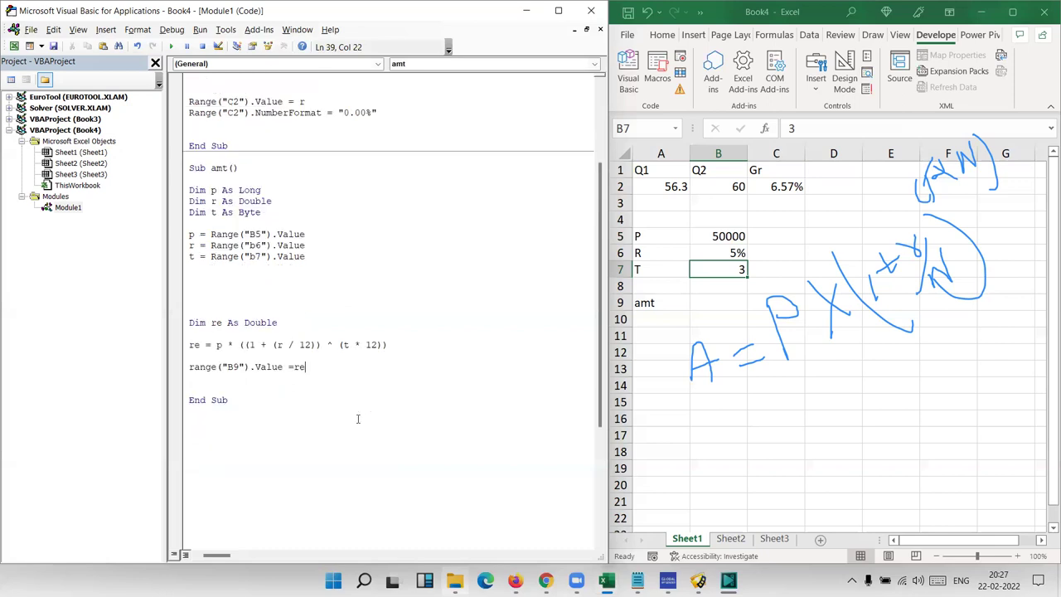
mouse_move(233, 201)
left_mouse_down()
mouse_move(262, 213)
mouse_move(190, 190)
left_mouse_up()
left_click(333, 269)
left_click_drag(181, 237, 311, 258)
left_click_drag(400, 348, 190, 333)
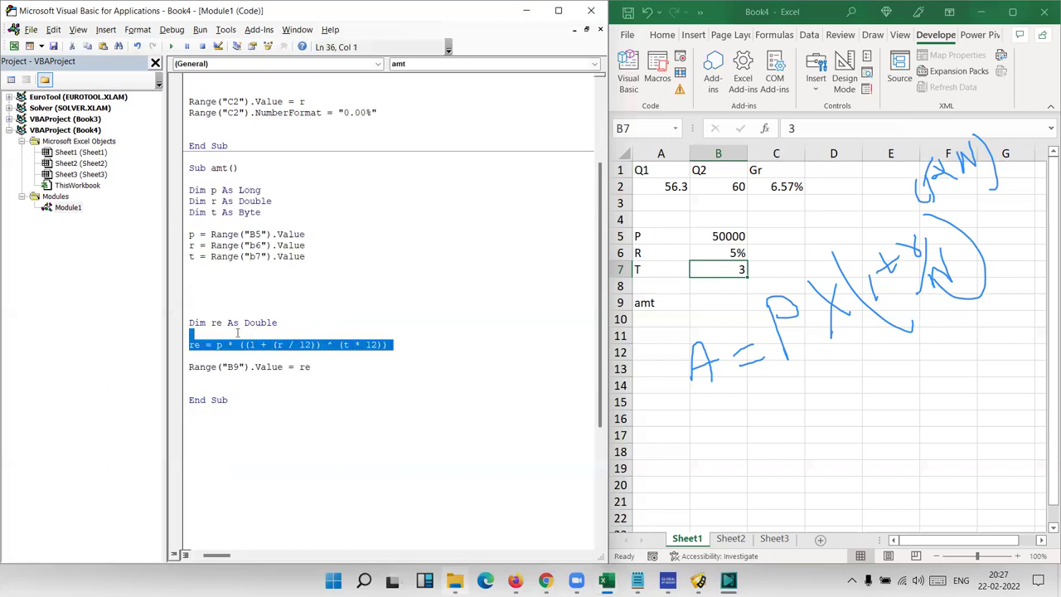
scroll(265, 274, "up", 3)
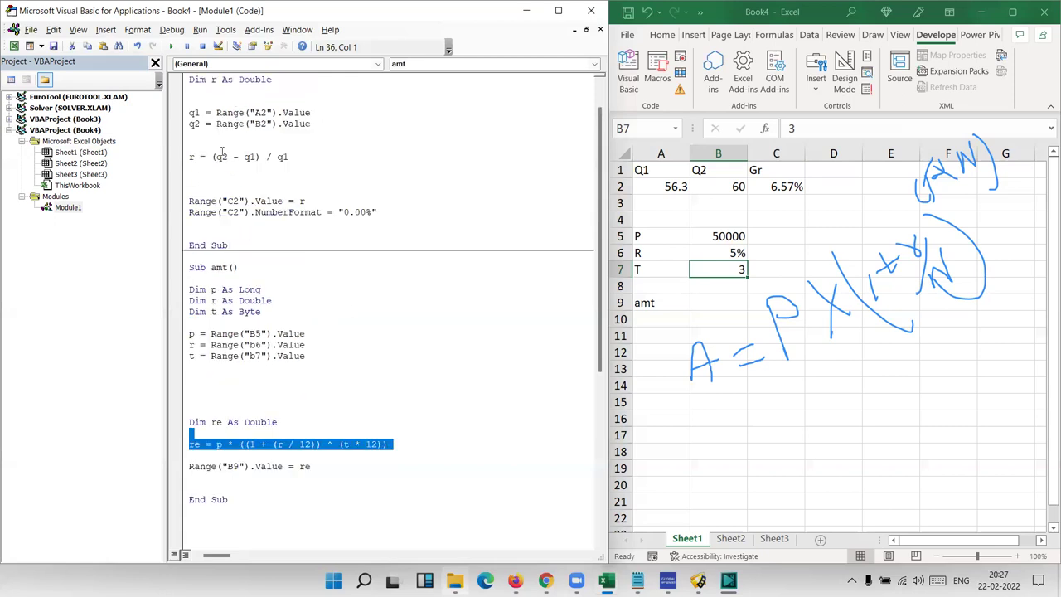
left_click(215, 113)
left_click(316, 110, "shift")
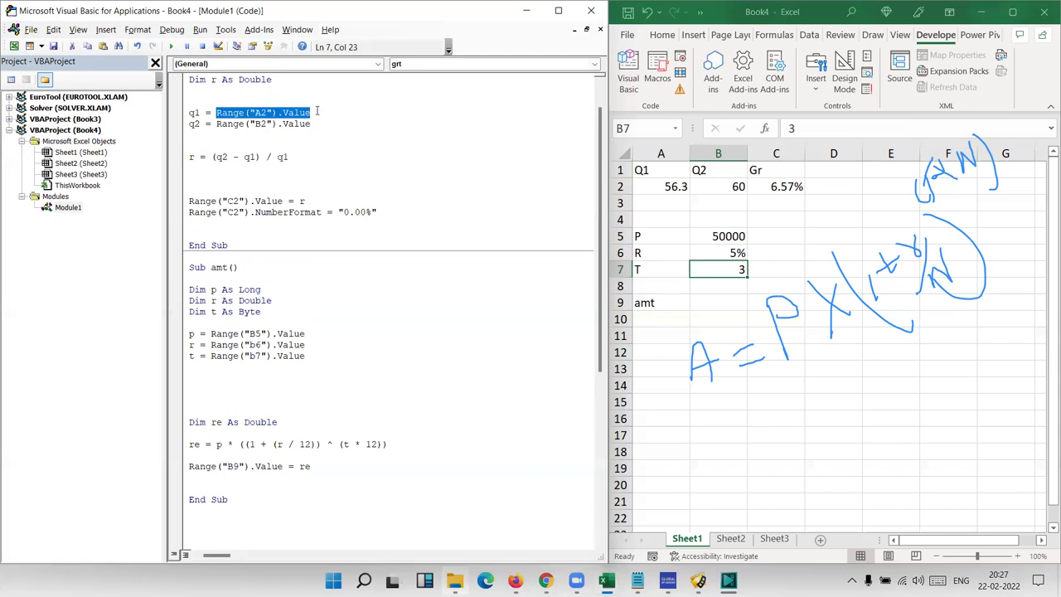
double_click(222, 157)
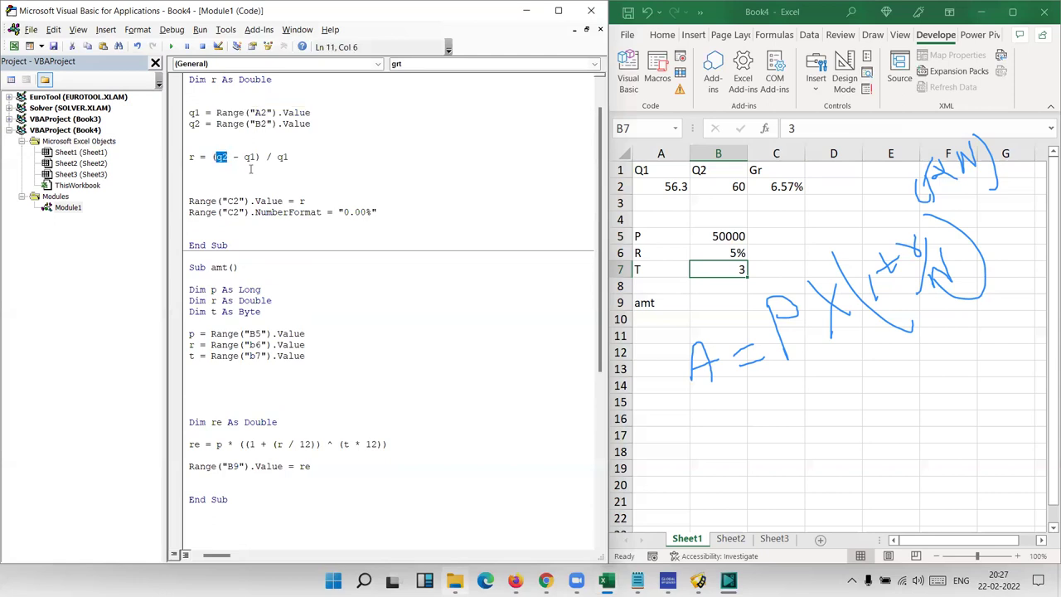
type("Range(\"A2\").Value")
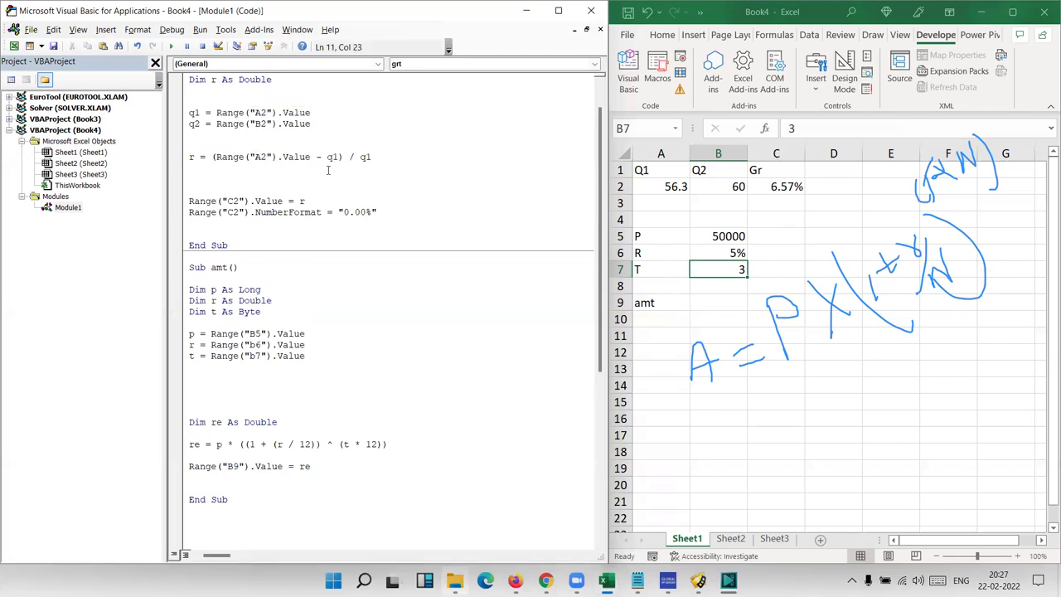
key("ctrl+z")
left_click(231, 157, "shift")
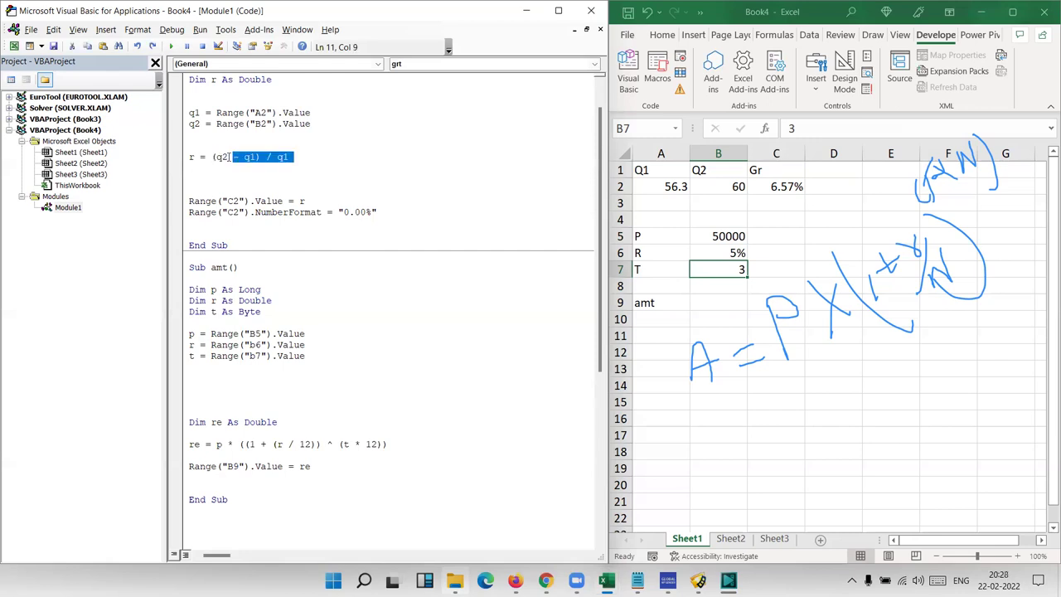
left_click(216, 157, "shift")
scroll(394, 409, "down", 1)
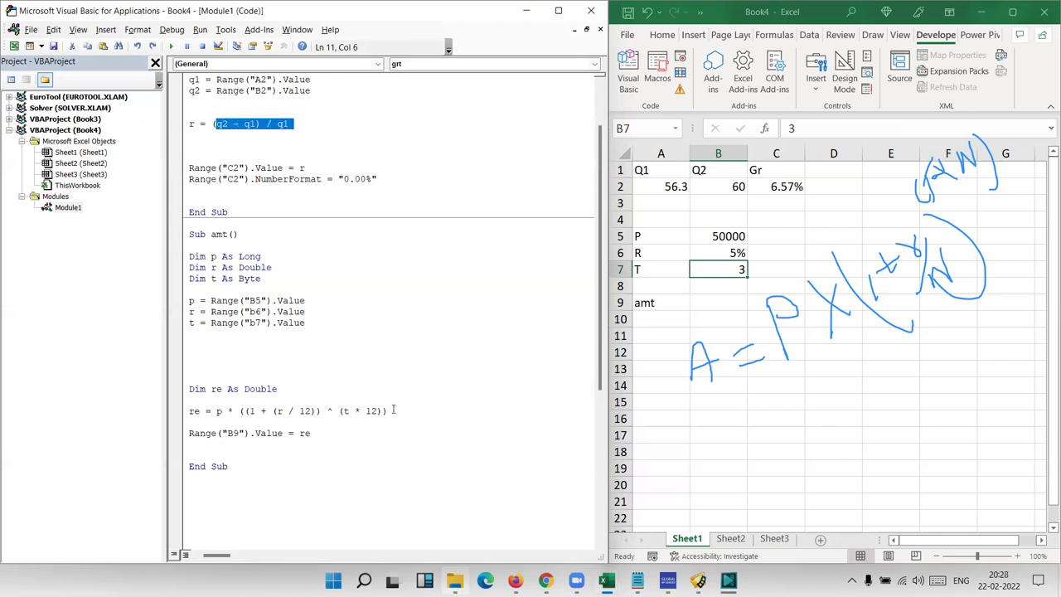
left_click(227, 410)
key("shift+End")
left_click(213, 410, "shift")
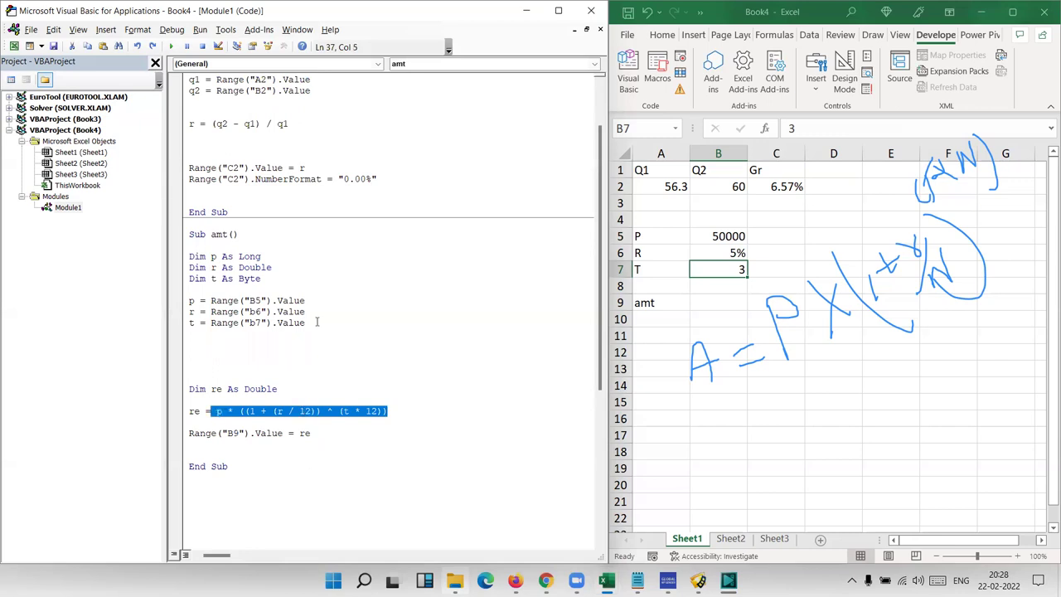
left_click_drag(174, 310, 164, 323)
left_click_drag(165, 304, 164, 299)
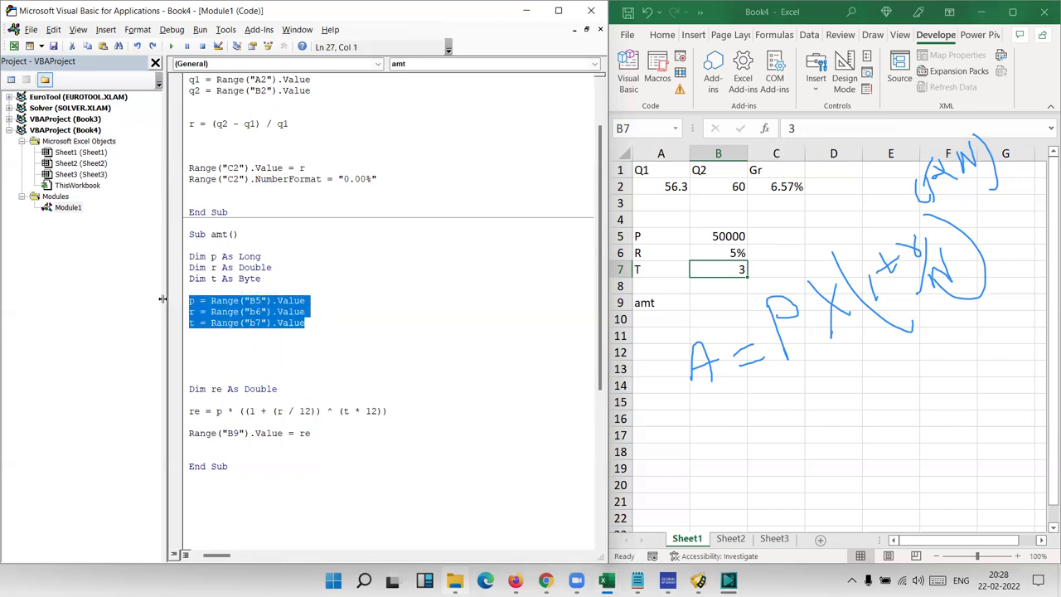
left_click_drag(217, 411, 399, 421)
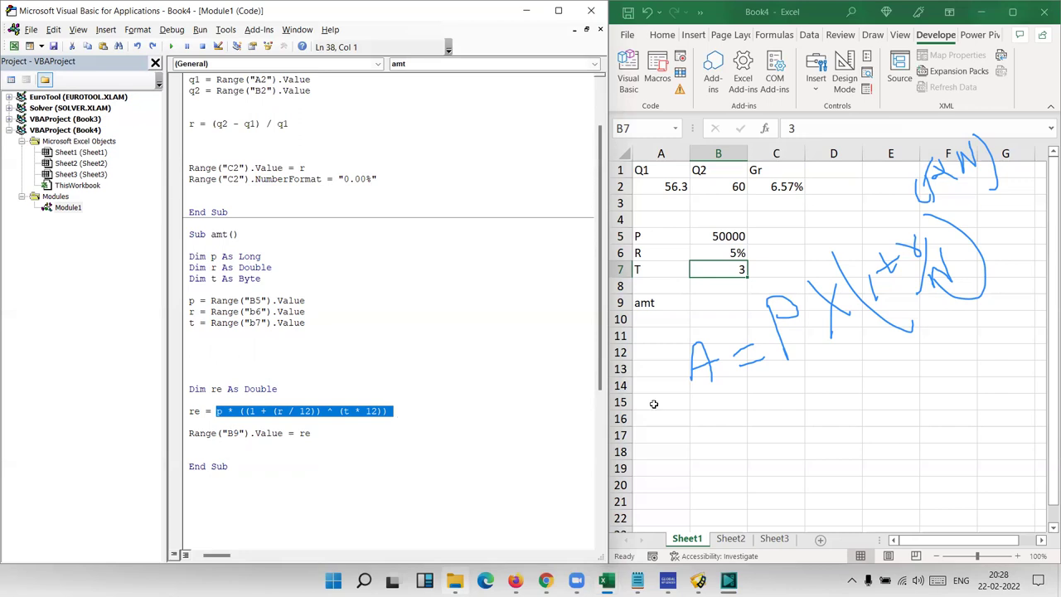
left_click(239, 424)
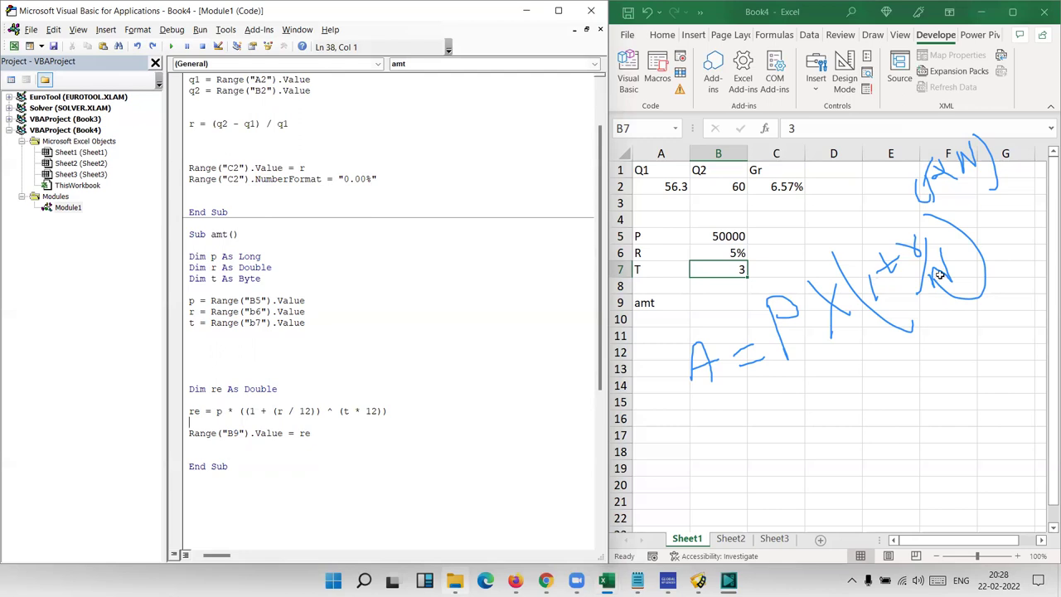
left_click(316, 412)
key("shift+End")
left_click(272, 412, "shift")
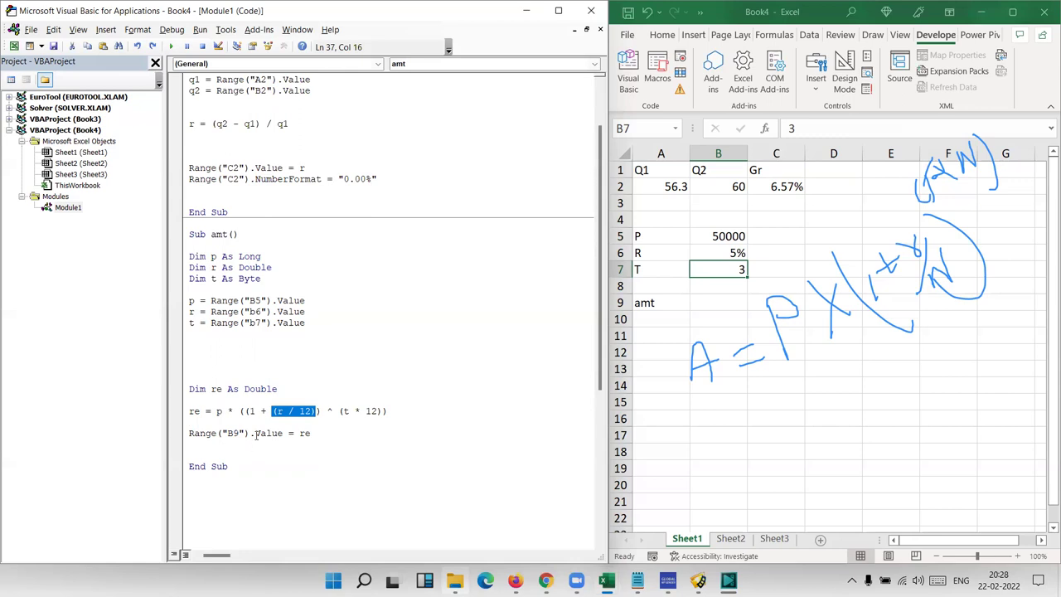
left_click_drag(315, 412, 249, 411)
left_click(244, 412)
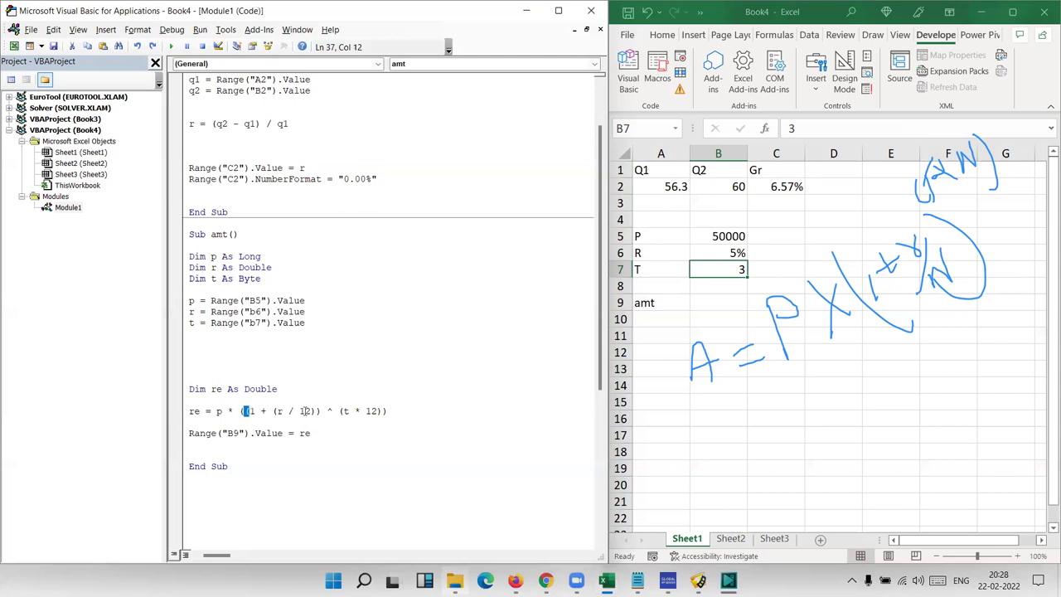
left_click(318, 412, "shift")
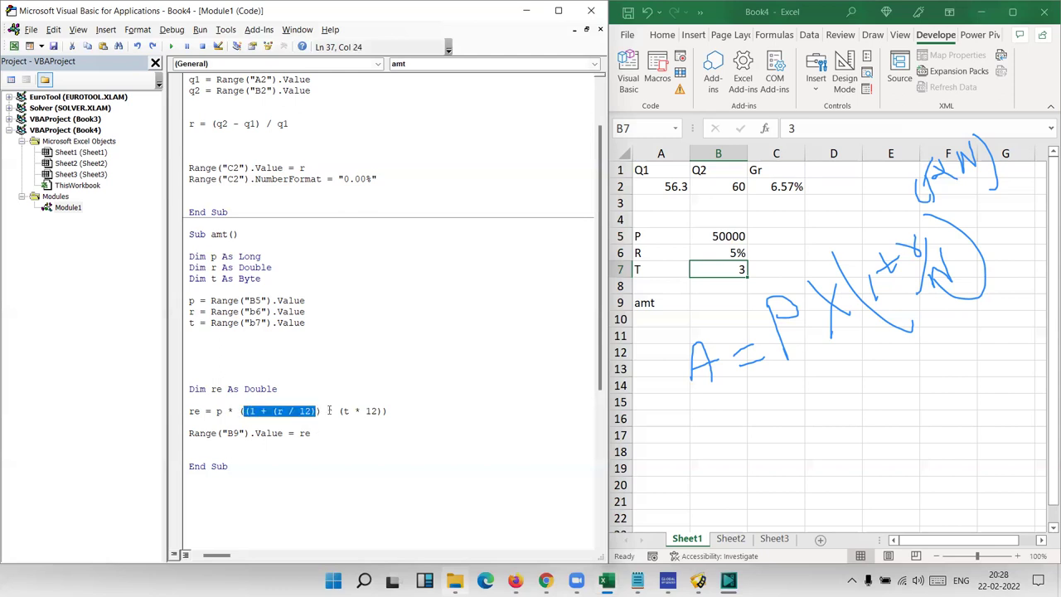
left_click(332, 413)
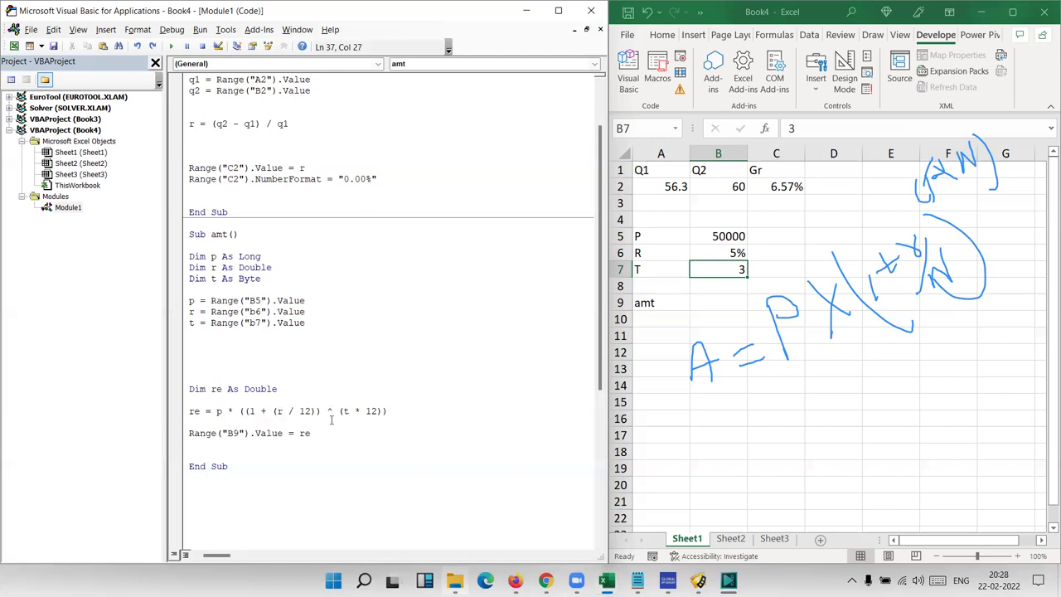
left_click_drag(338, 412, 384, 412)
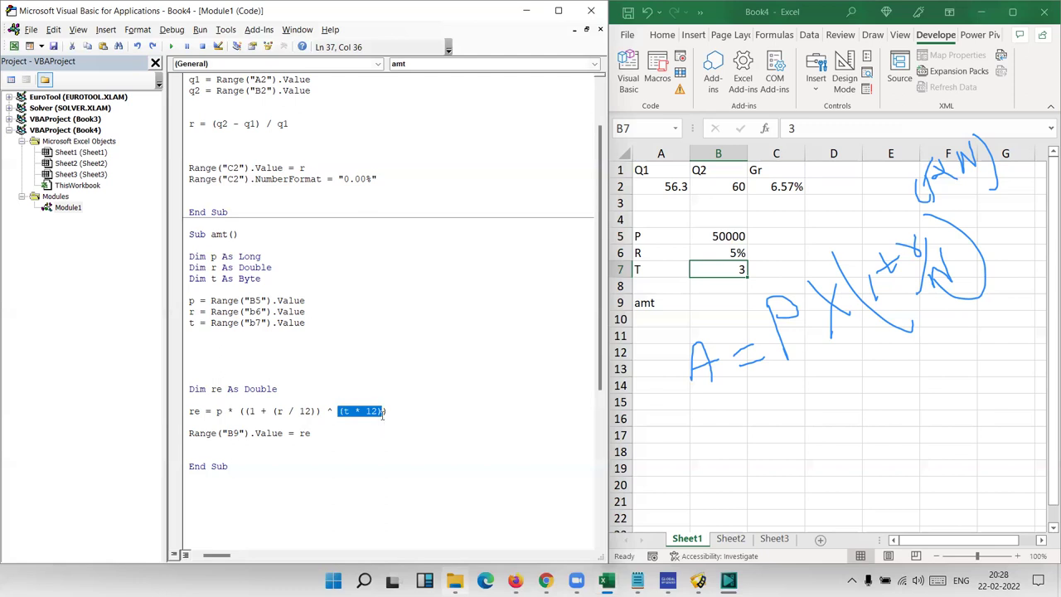
left_click(384, 411)
left_click(244, 411, "shift")
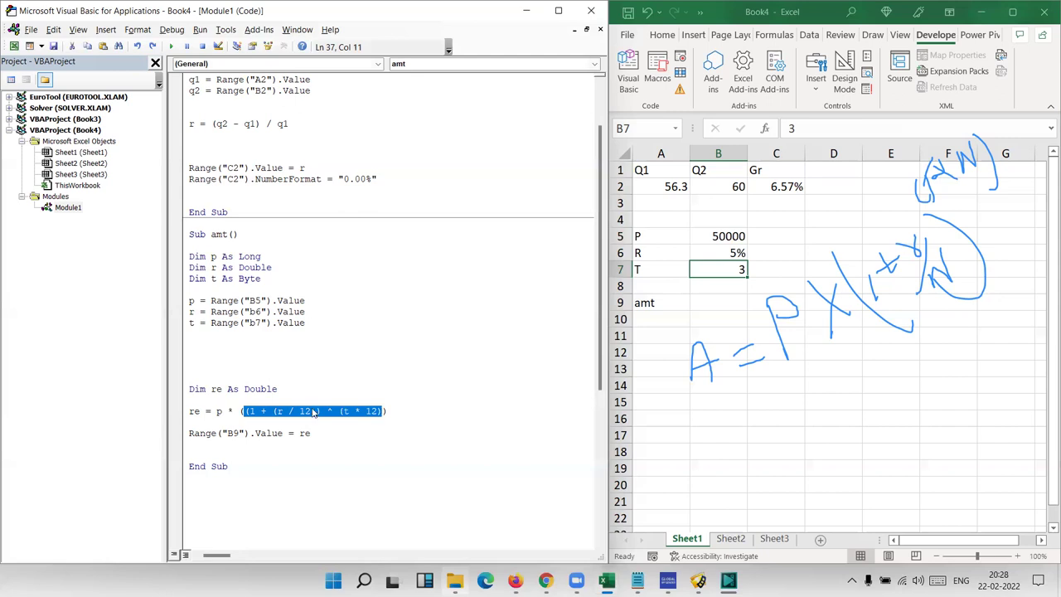
- Insert the lines r = r / 12 and t = t * 12 above the re formula
left_click(199, 422)
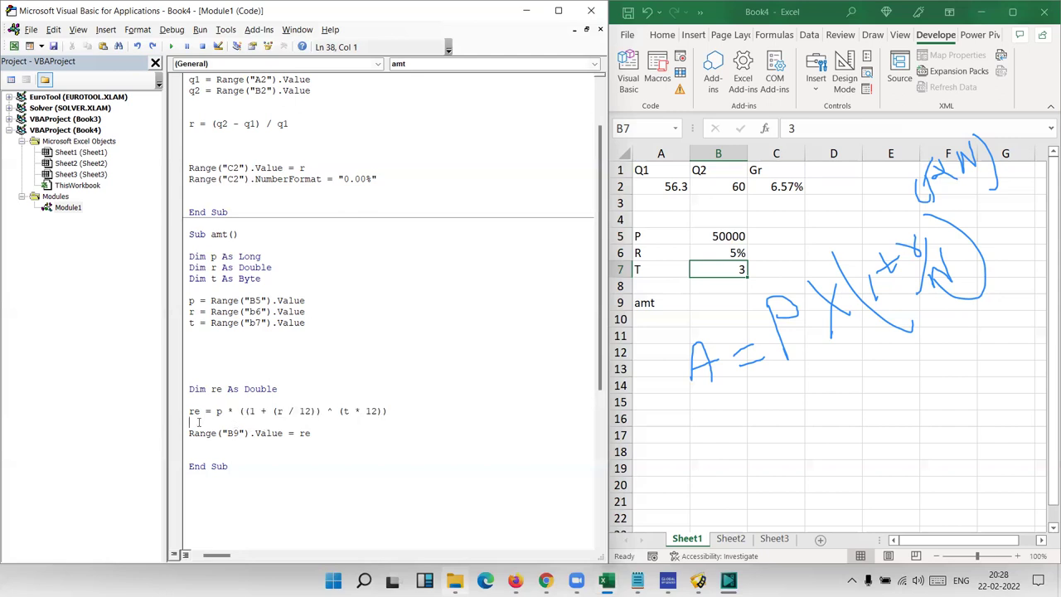
left_click(190, 412)
key("Return")
key("Return")
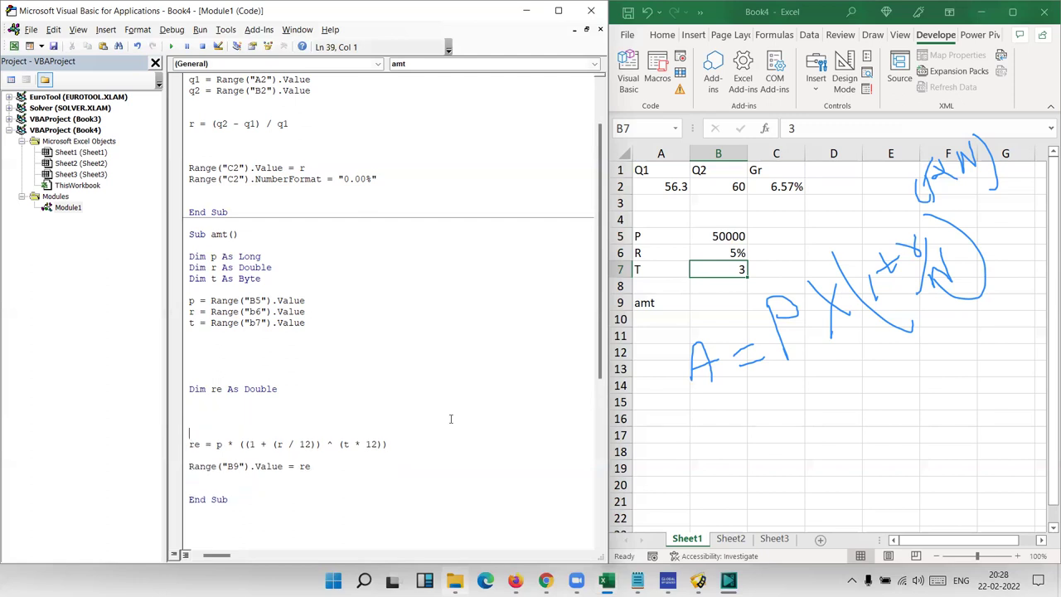
key("Up")
key("Up")
type("r")
type("=r/12")
key("Return")
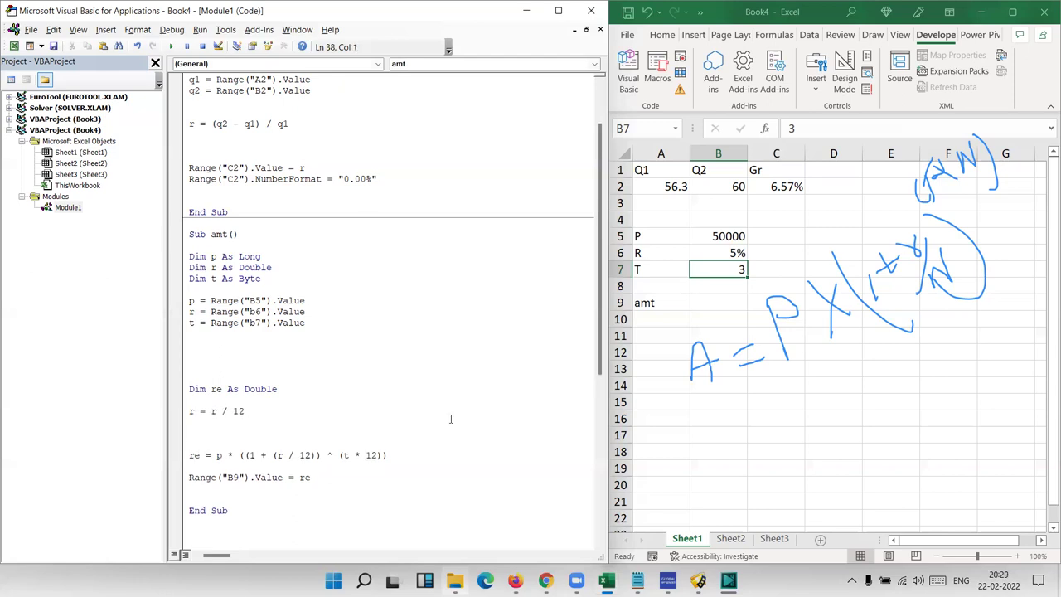
type("t=t")
type("*12")
key("Return")
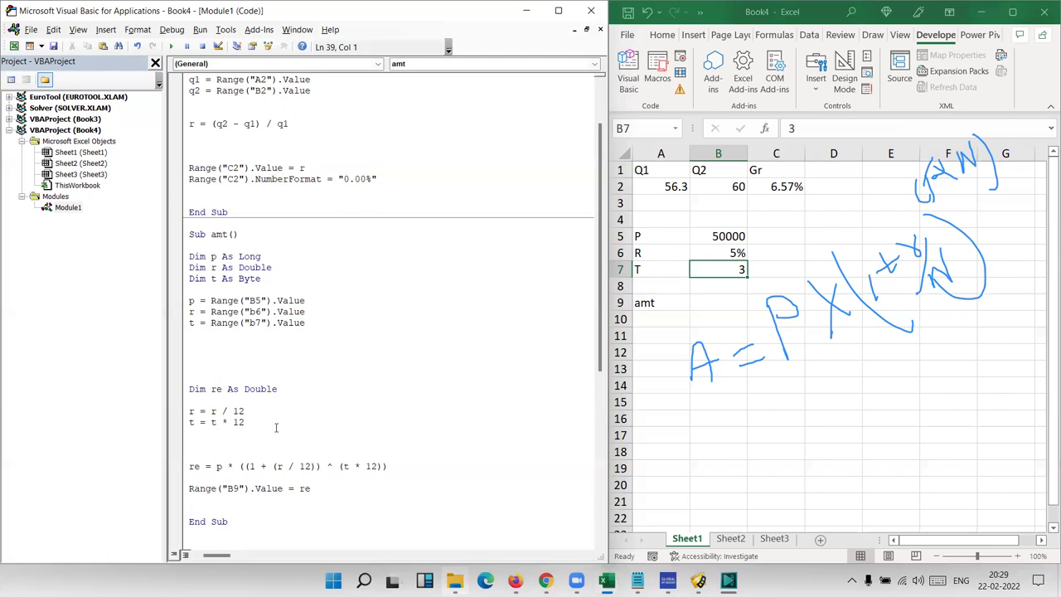
- Cut the bracketed growth factor so the line reads re = p *
scroll(276, 426, "down", 1)
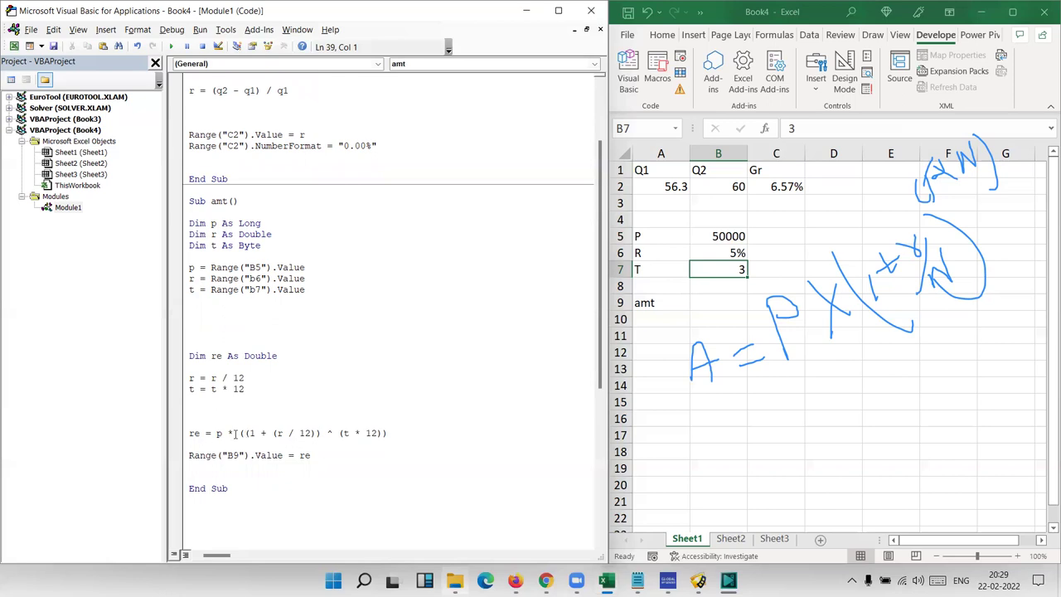
left_click_drag(238, 433, 401, 444)
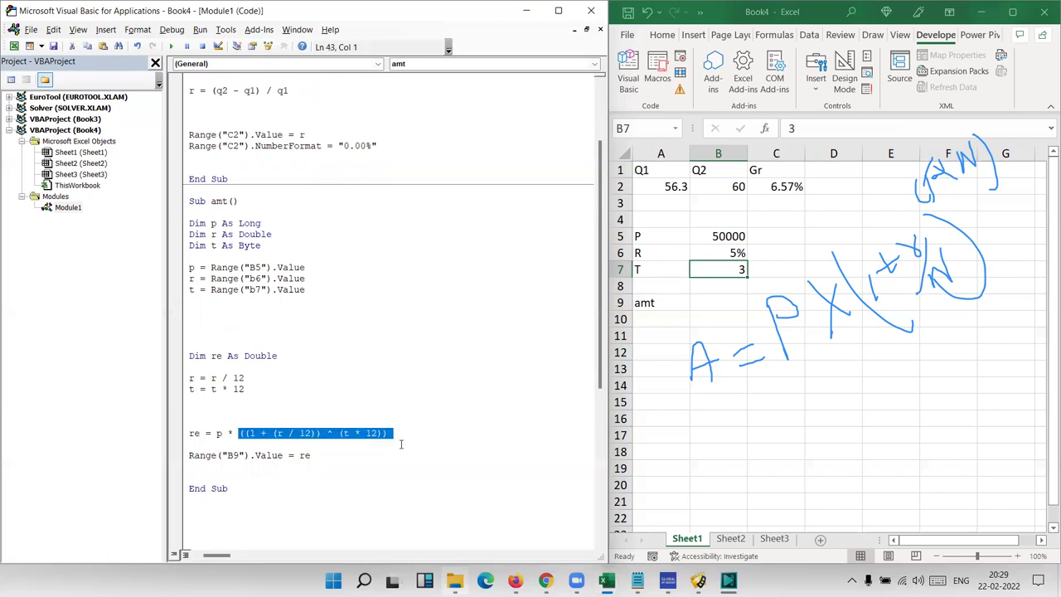
key("ctrl+x")
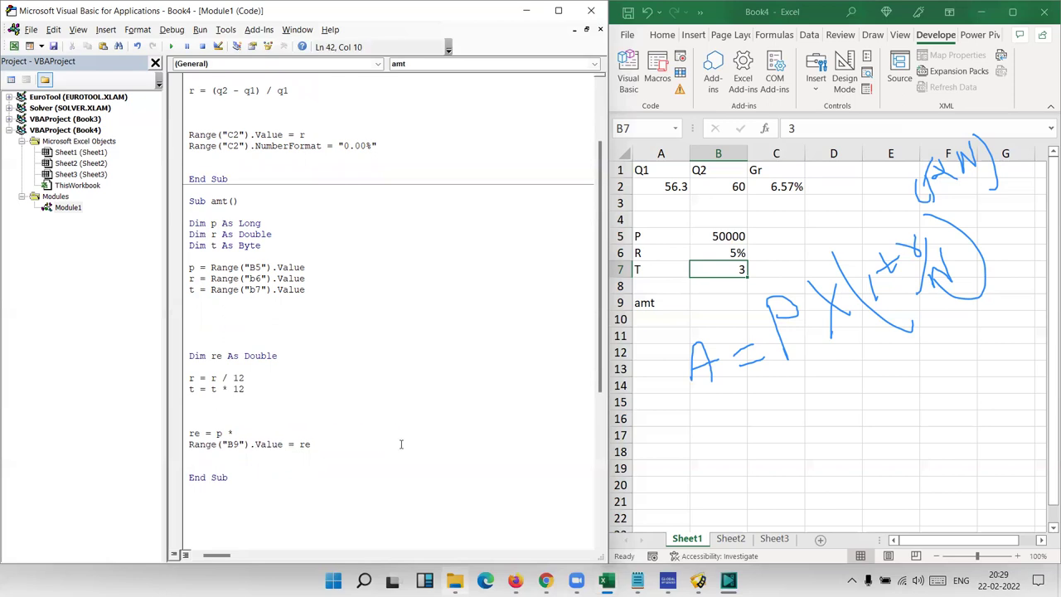
type("(")
key("BackSpace")
- Dismiss the compile error and add r = 1 + r below r = r / 12
left_click(247, 381)
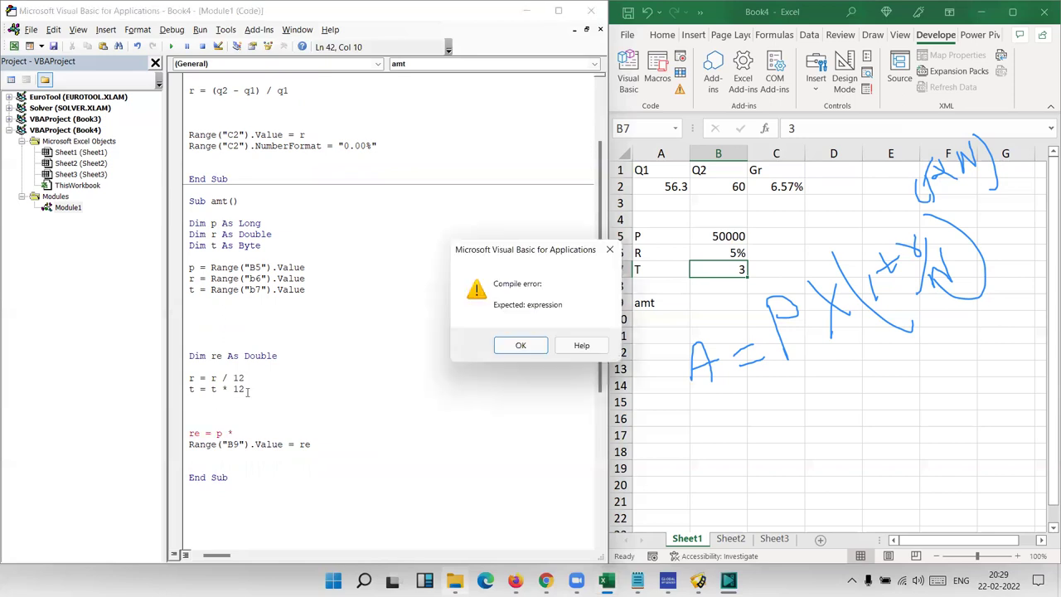
key("Return")
left_click(248, 380)
key("Return")
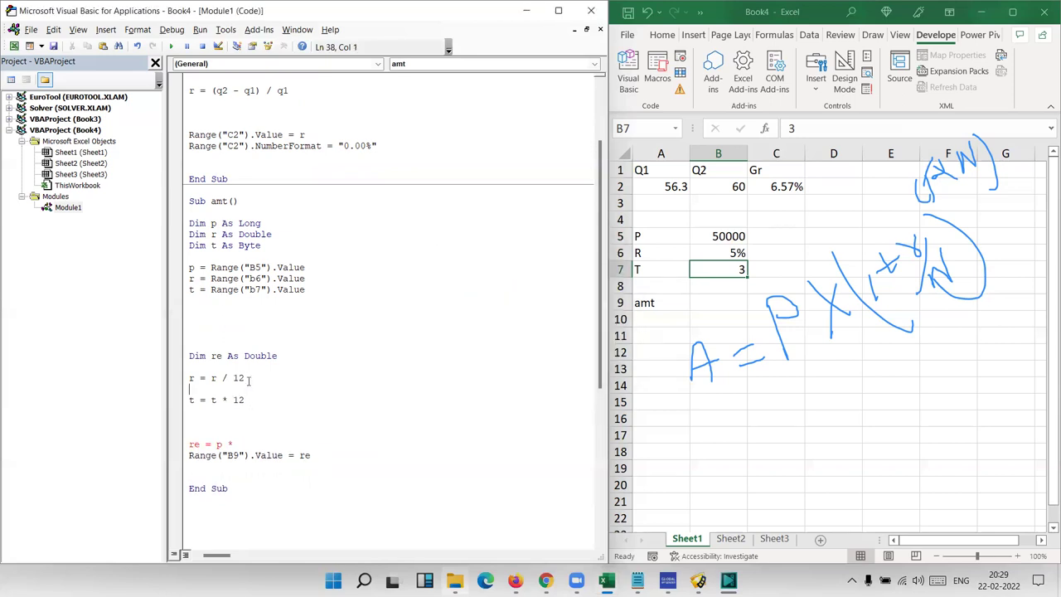
type("r=")
type("1+r")
key("Down")
key("Down")
key("Down")
- Complete the formula as re = p * (r ^ t), fixing the bracket error
left_click(265, 445)
type("(r")
type("^")
type("t)")
left_click(425, 422)
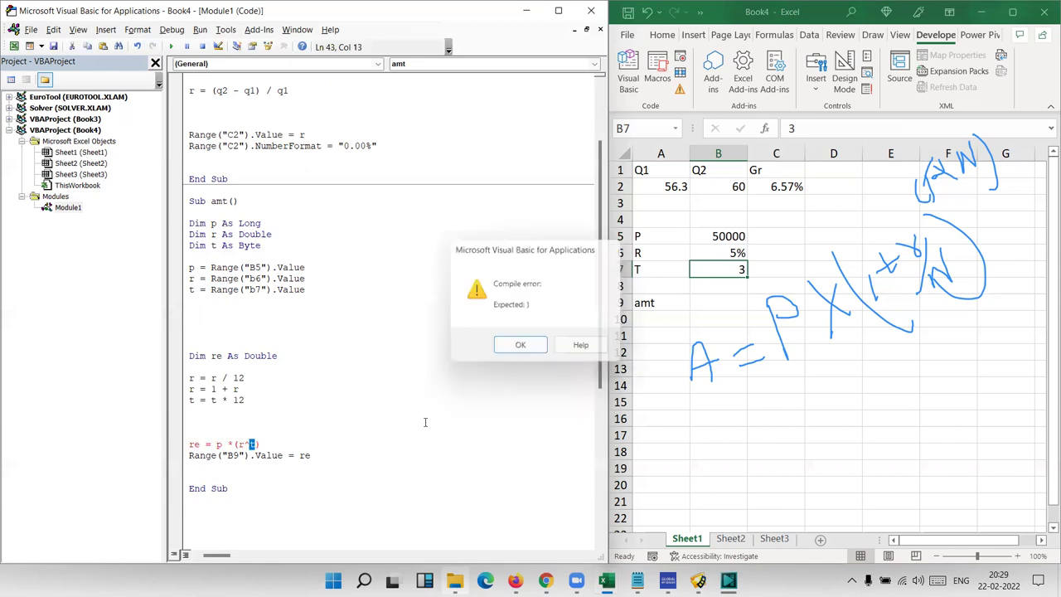
key("Return")
key("Left")
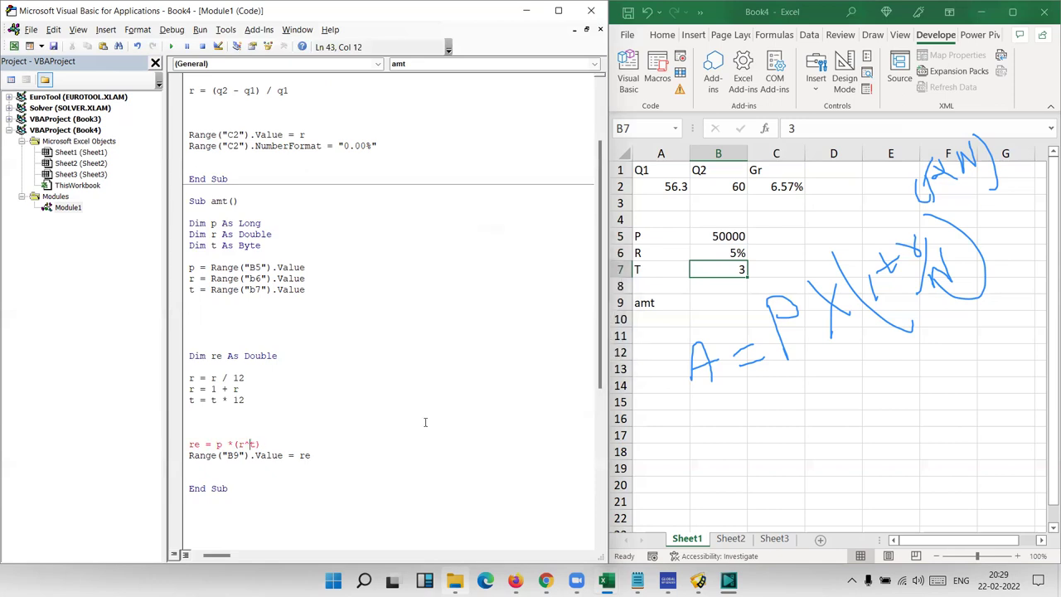
key("Right")
key("Right")
key("End")
key("Return")
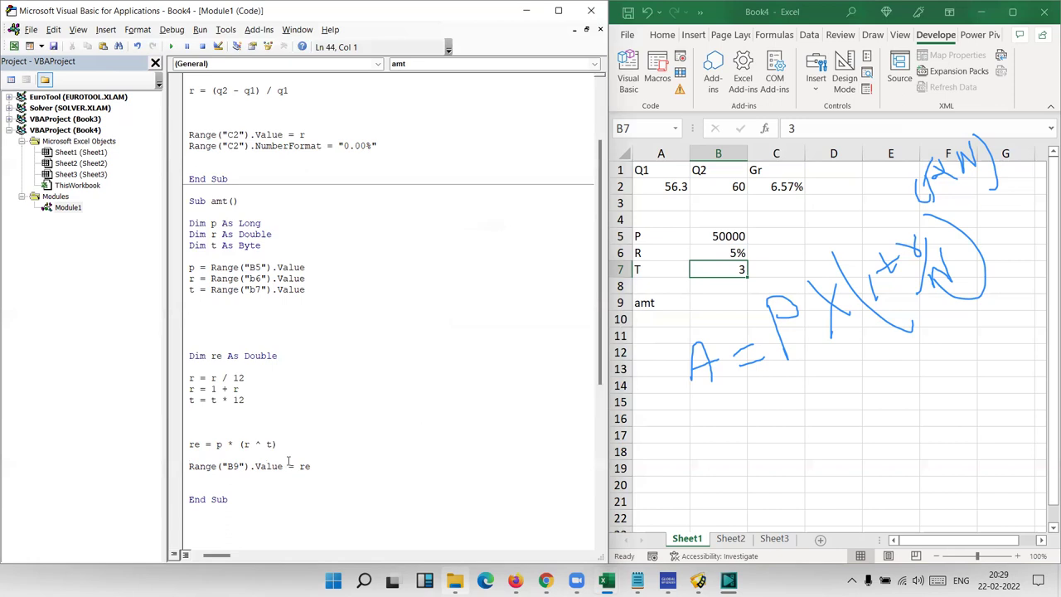
- Run amt from inside the Sub and return to Excel to see 58073.61 in B9
scroll(300, 436, "down", 1)
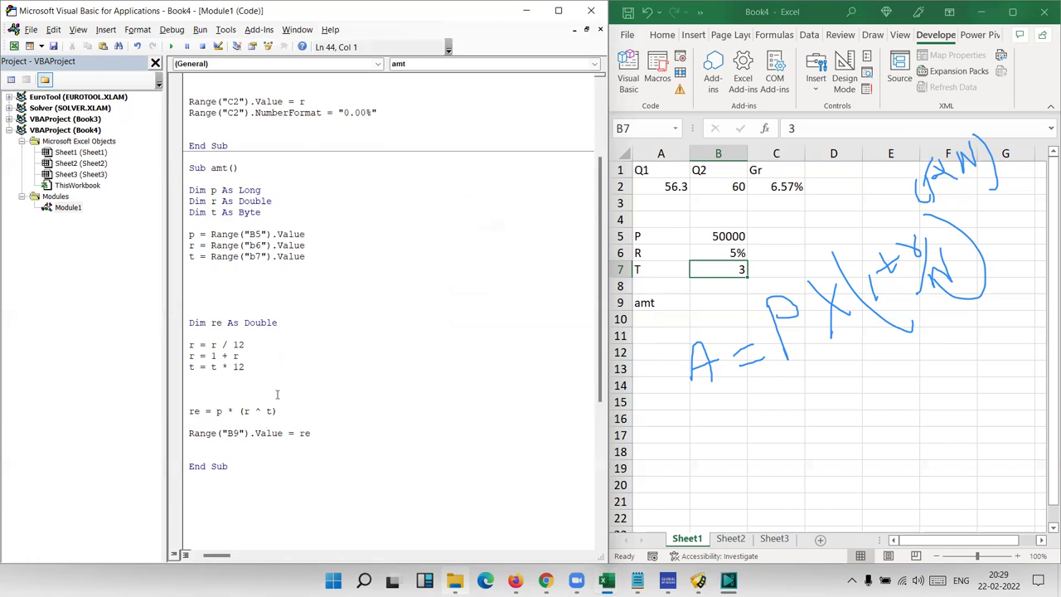
left_click(276, 388)
left_click(172, 48)
key("alt+F11")
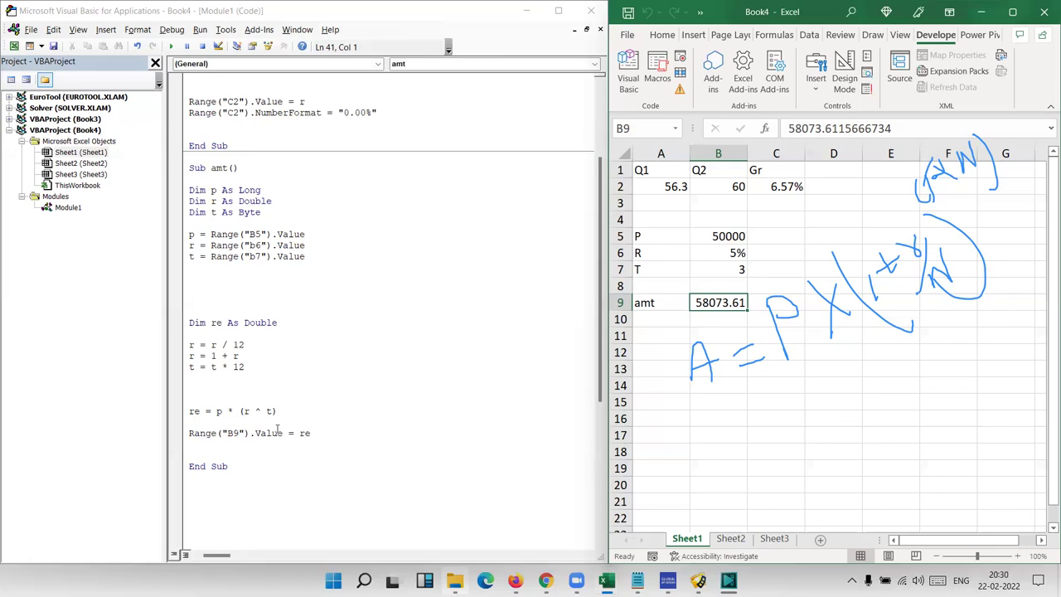
scroll(280, 424, "up", 2)
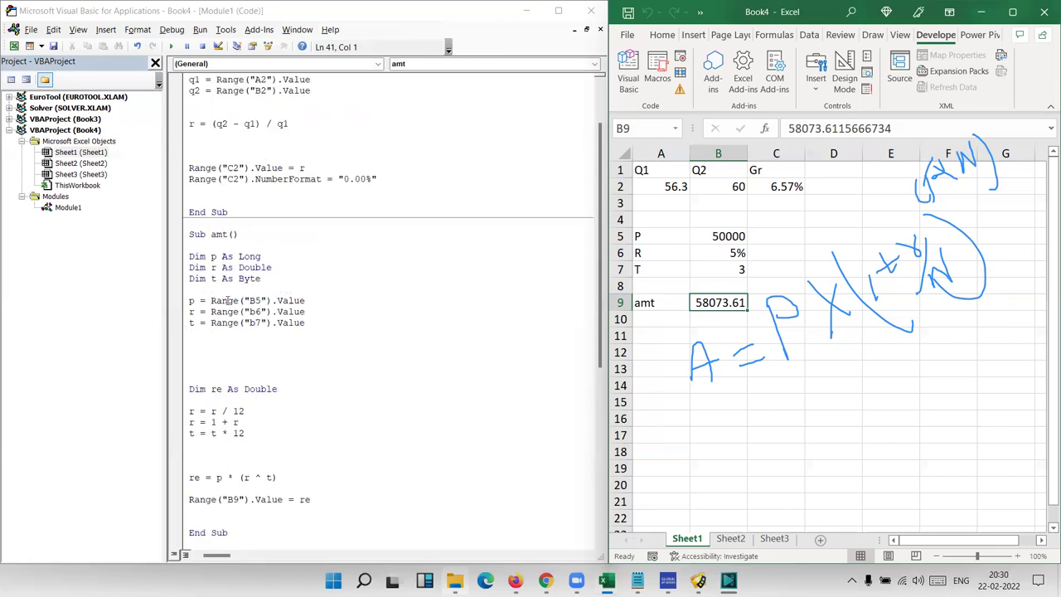
left_click_drag(222, 300, 299, 301)
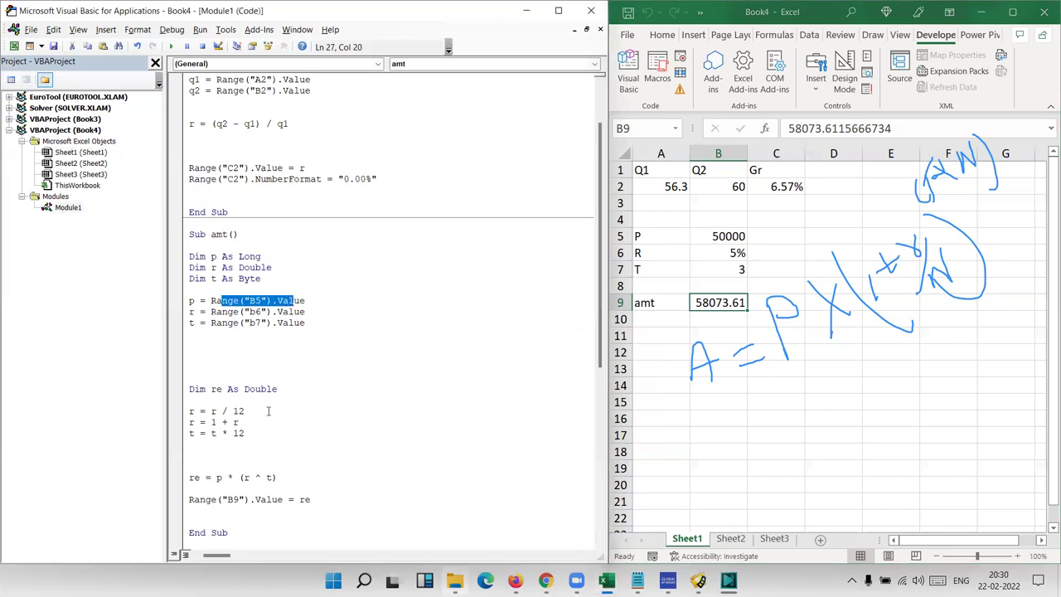
scroll(268, 410, "up", 2)
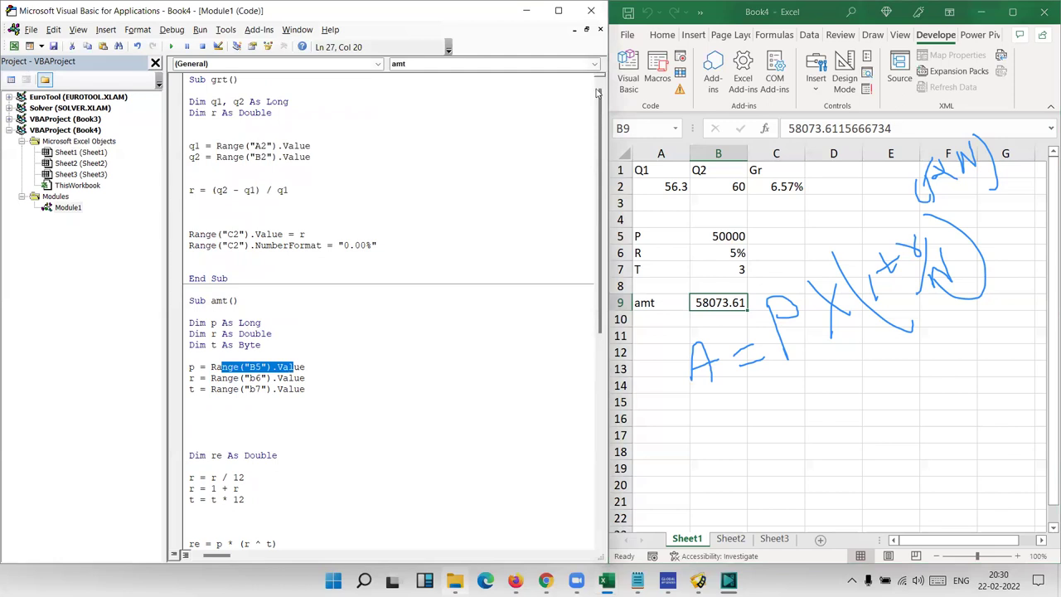